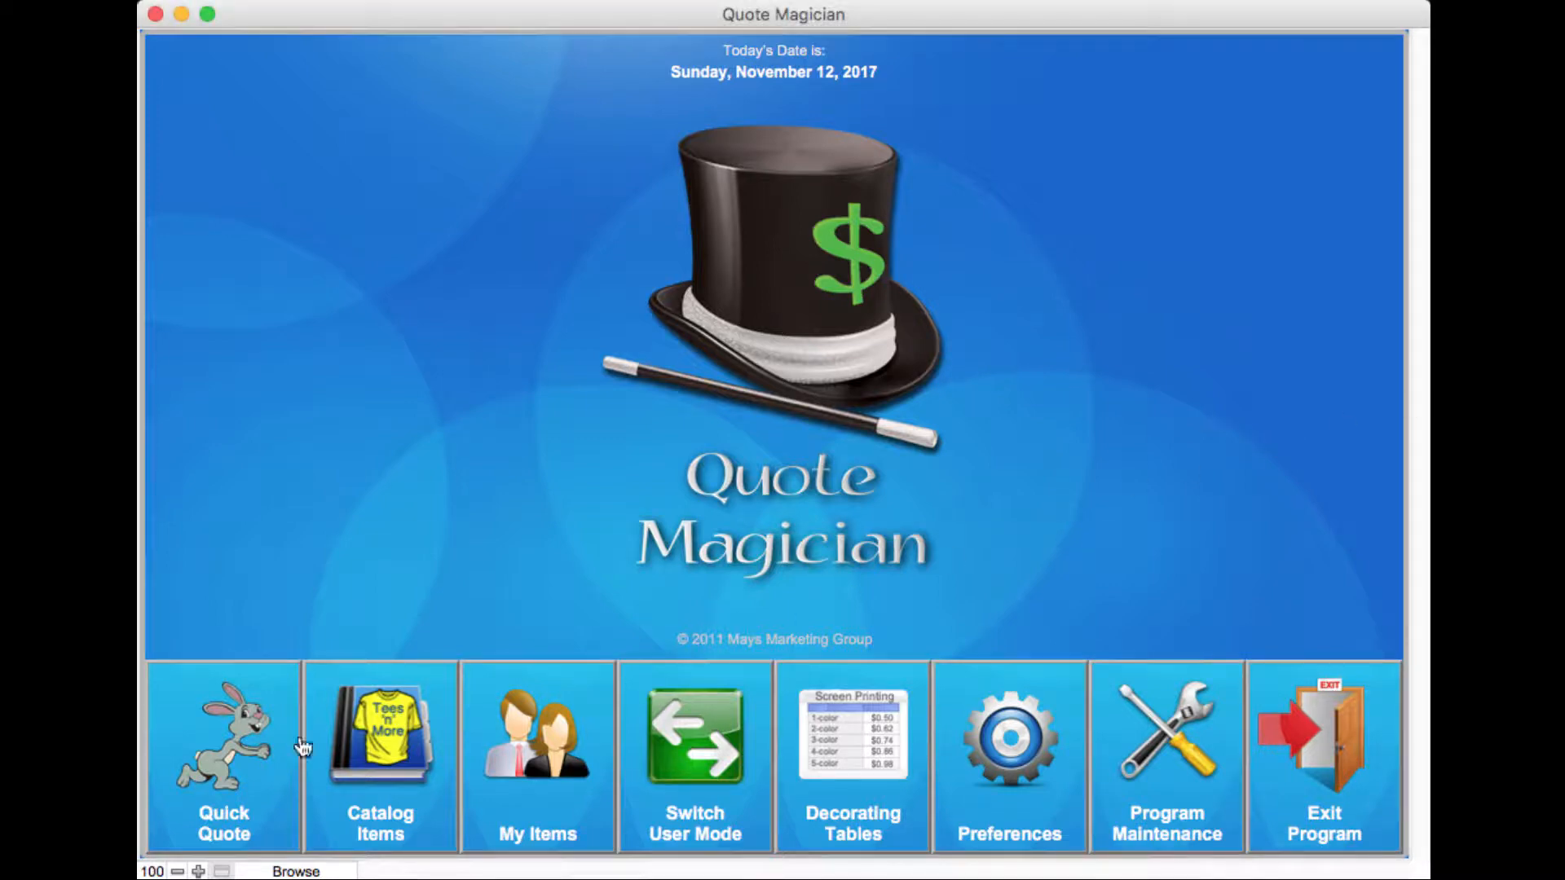
Start a screen printing quick quote and set the garment cost to $1.50.
click(248, 762)
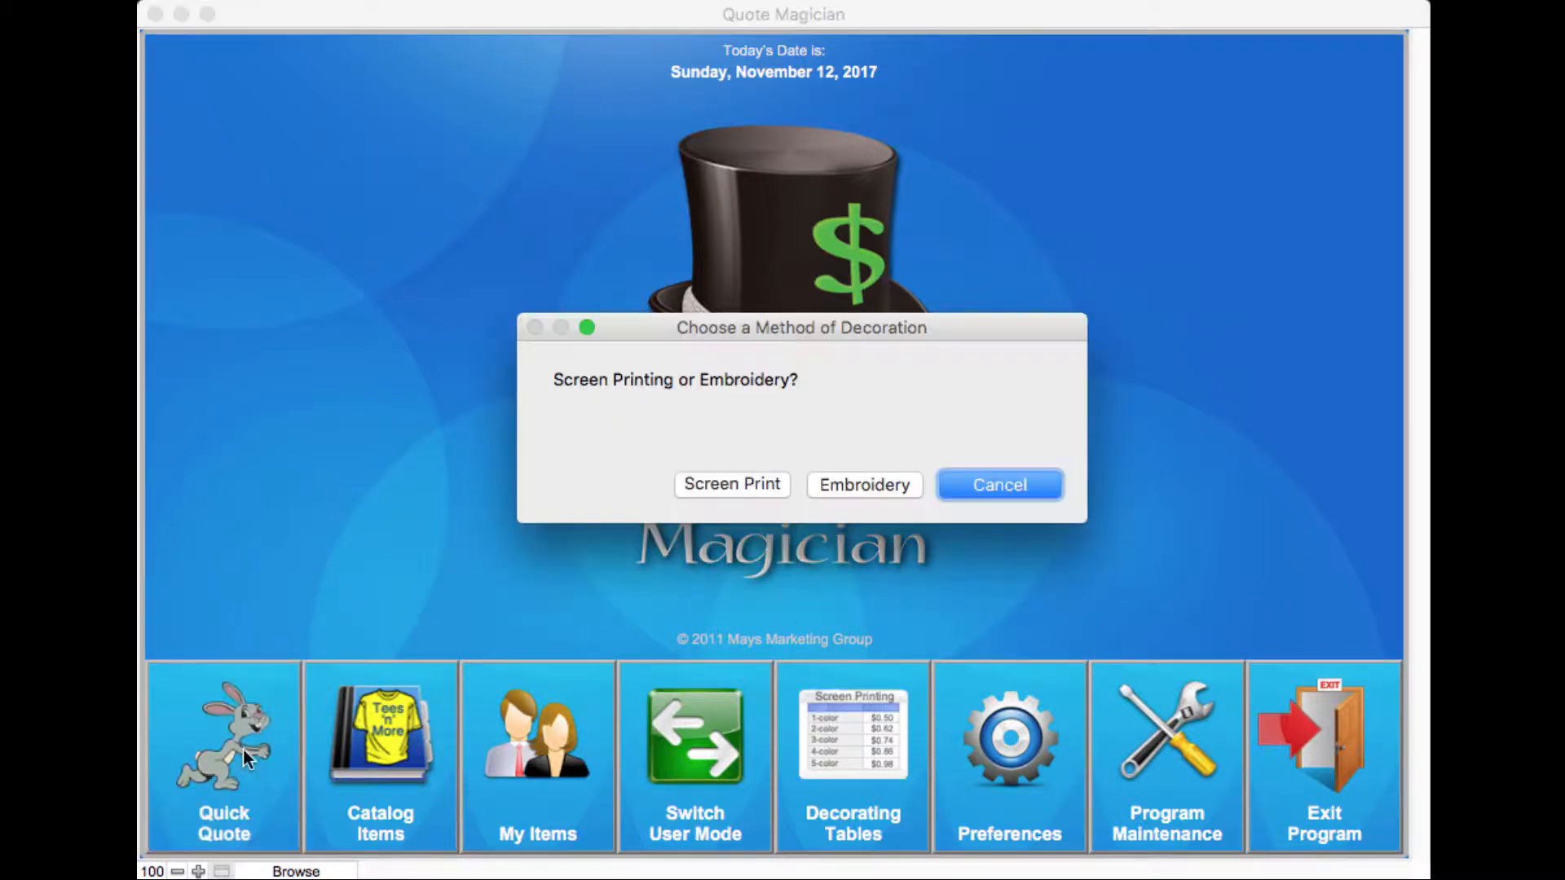
click(721, 485)
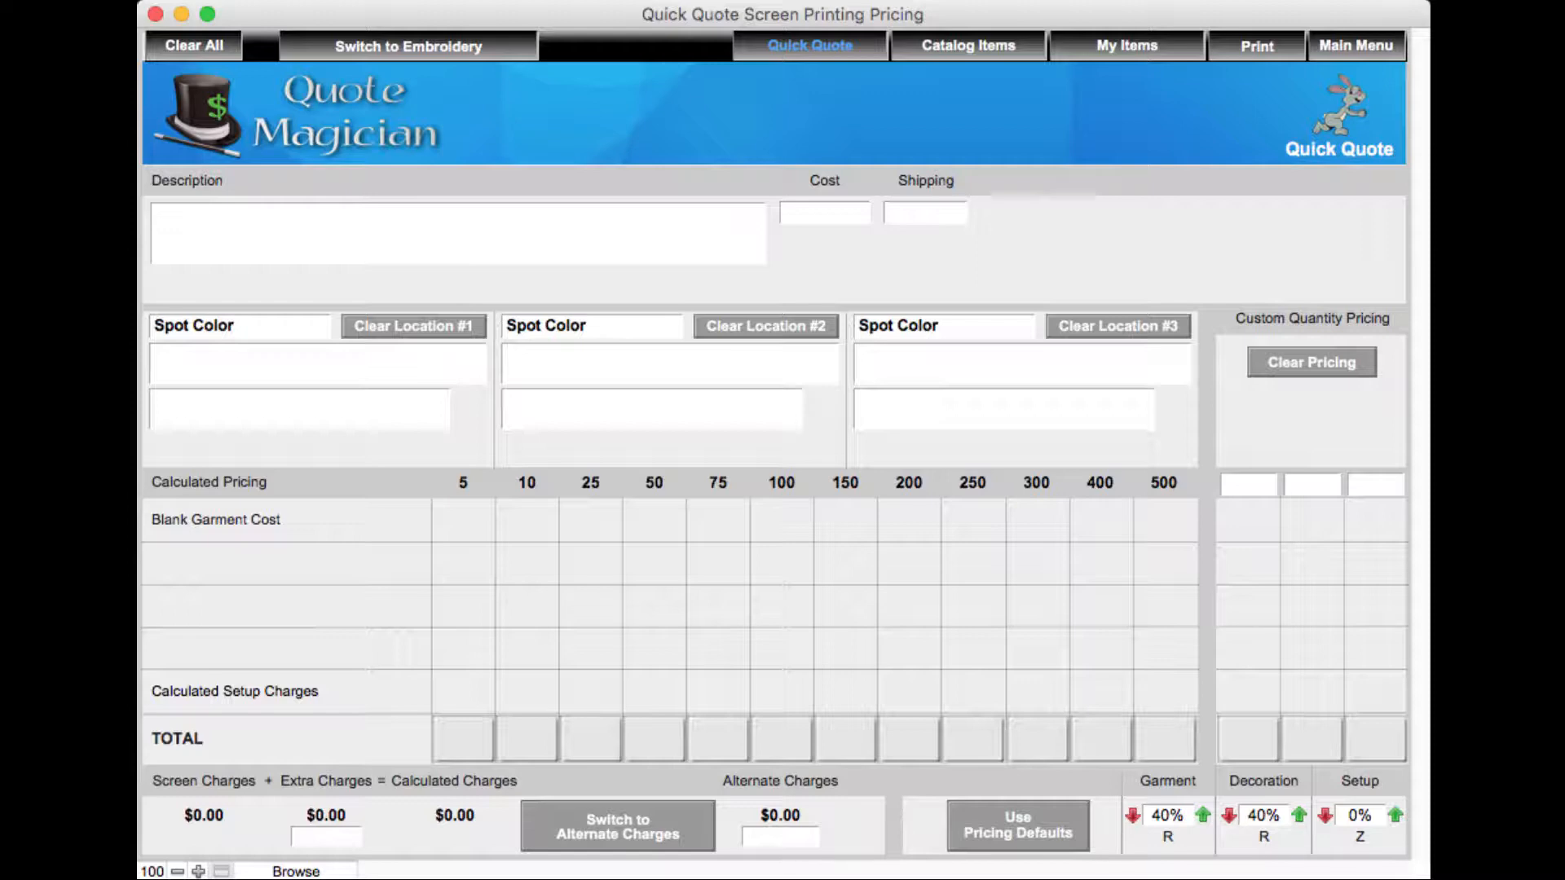
click(826, 212)
text(1.5)
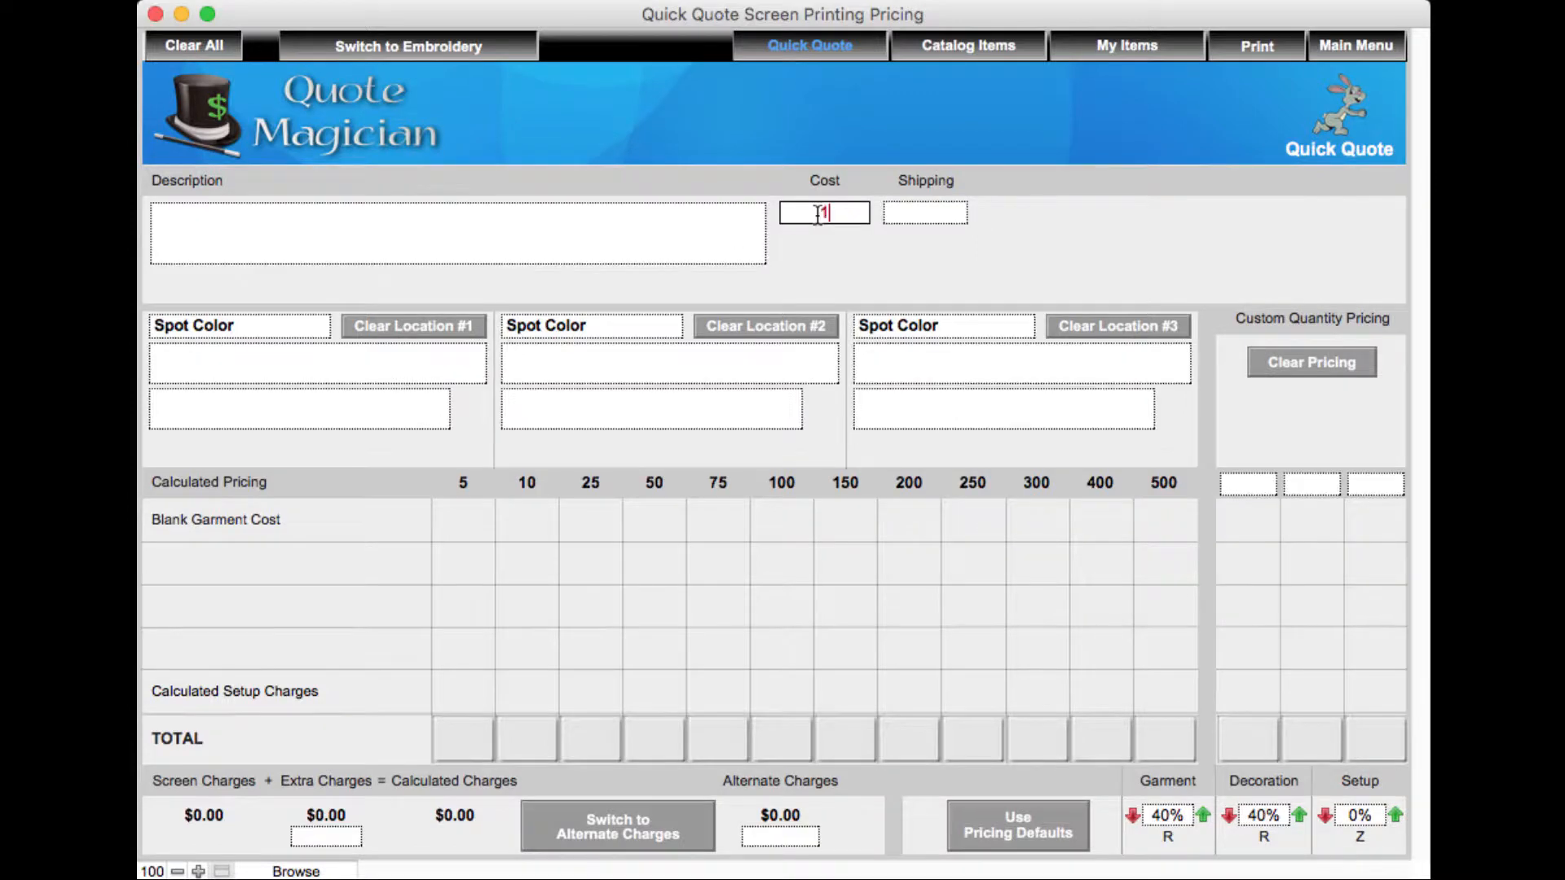
click(844, 244)
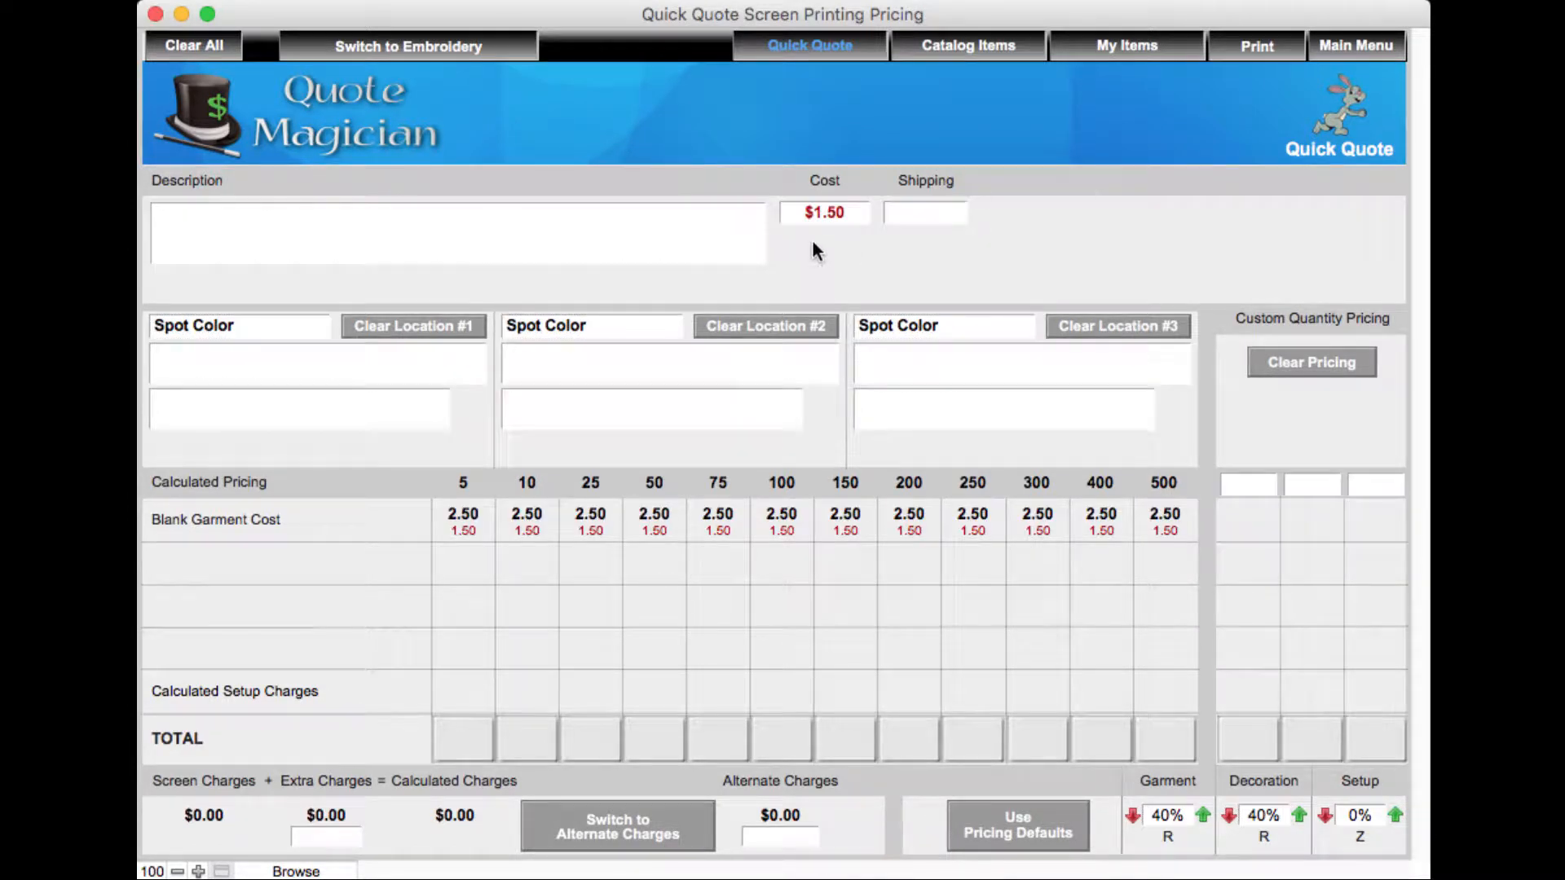
Set print location 1 to Spot Color, SPOTCOLOR-1 - Spot Color Printing - Basic Tees, with a 3-color imprint.
click(220, 326)
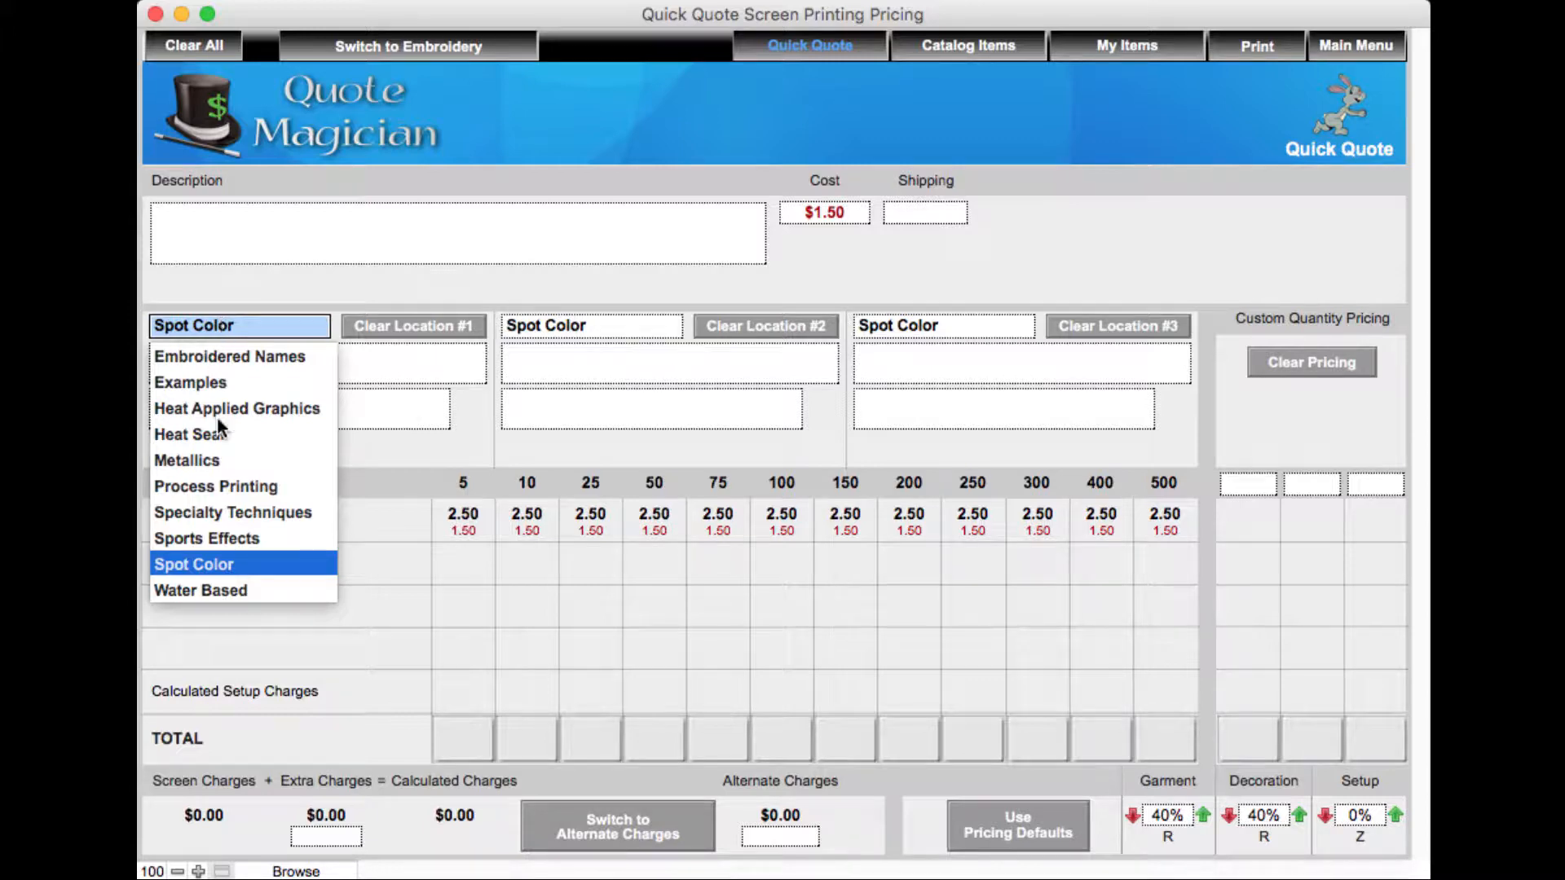
click(189, 559)
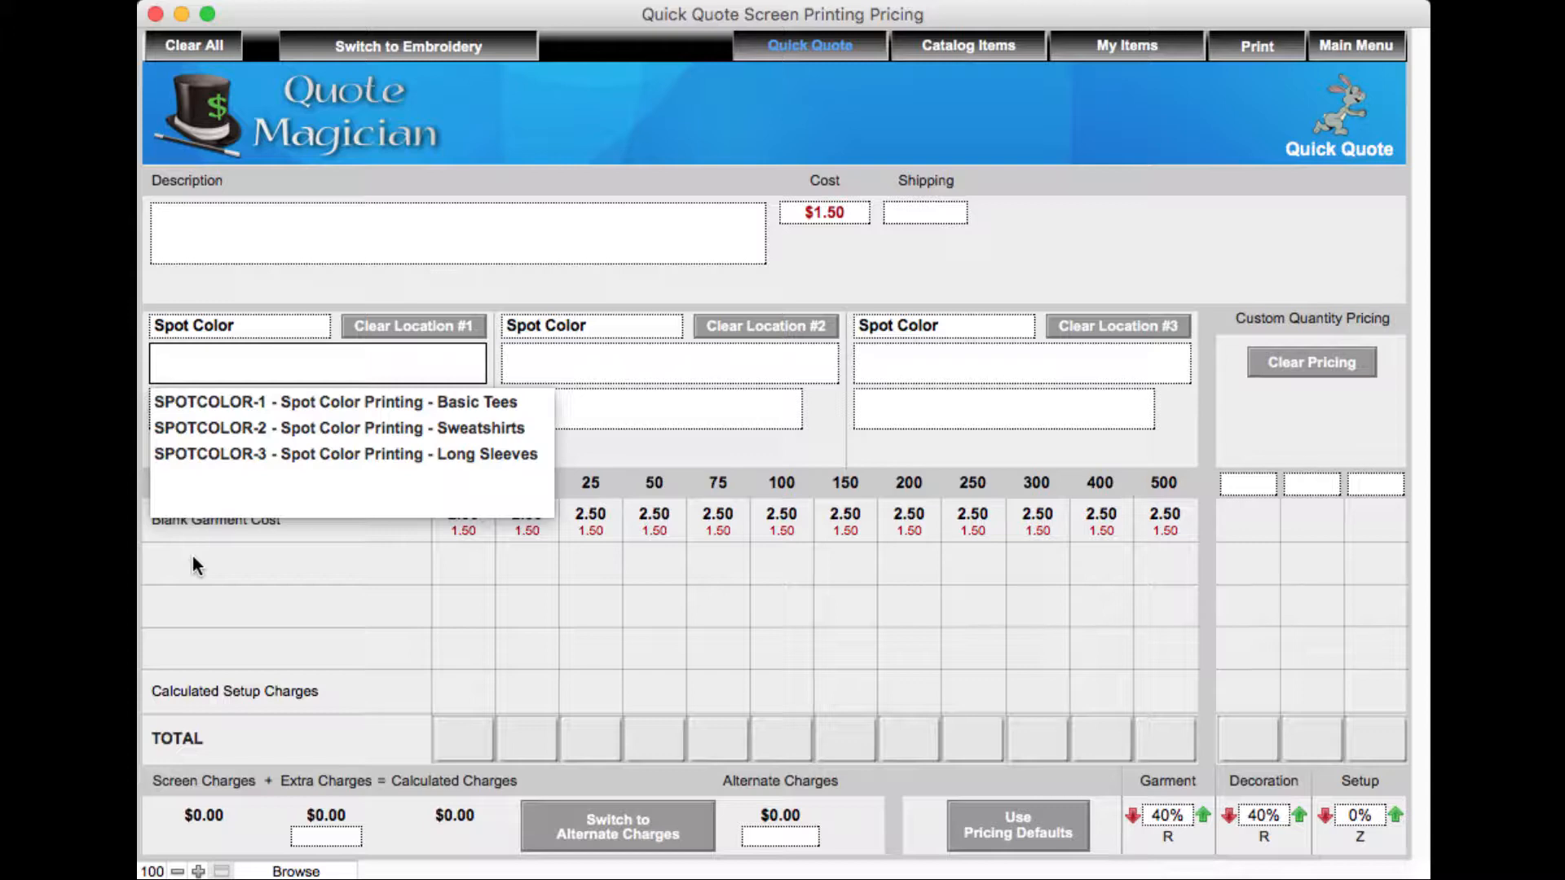
click(282, 402)
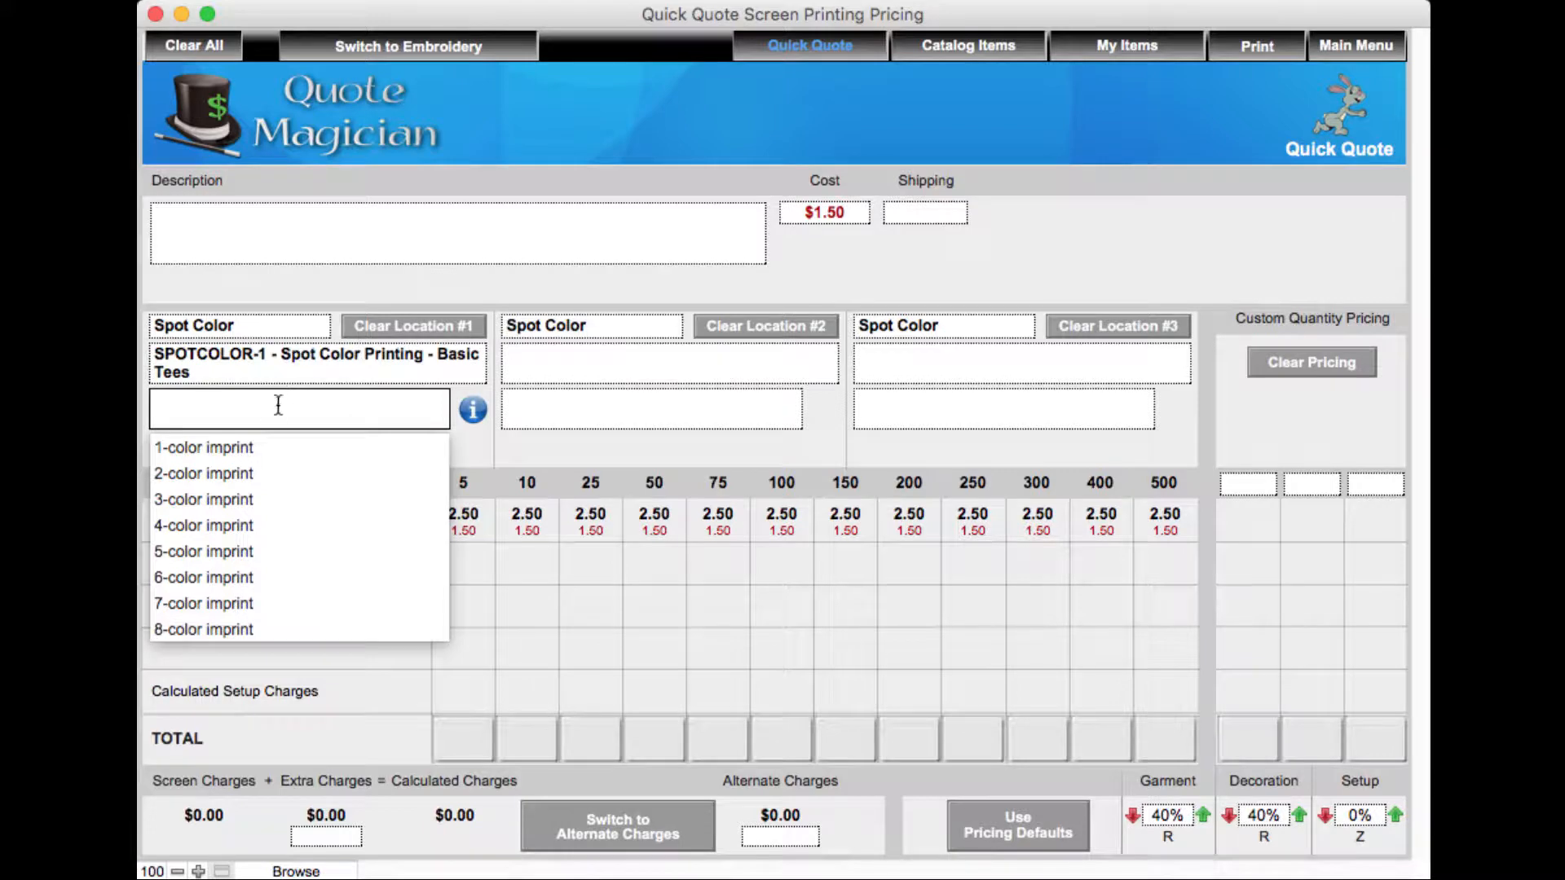
click(212, 499)
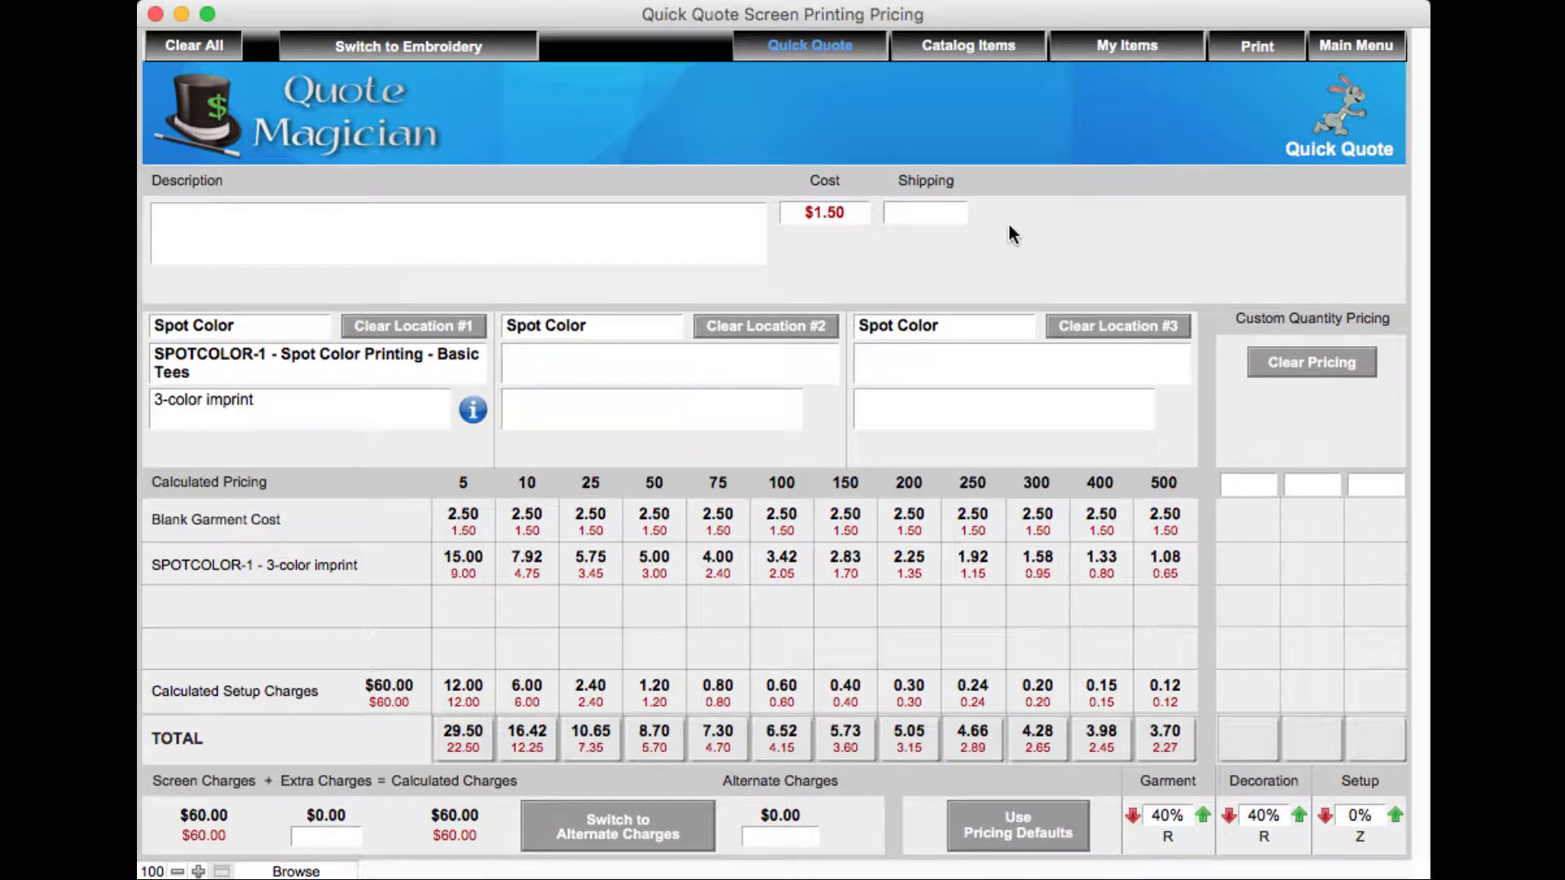
Set print location 2 to SPOTCOLOR-1 - Spot Color Printing - Basic Tees with a 1-color imprint.
click(641, 363)
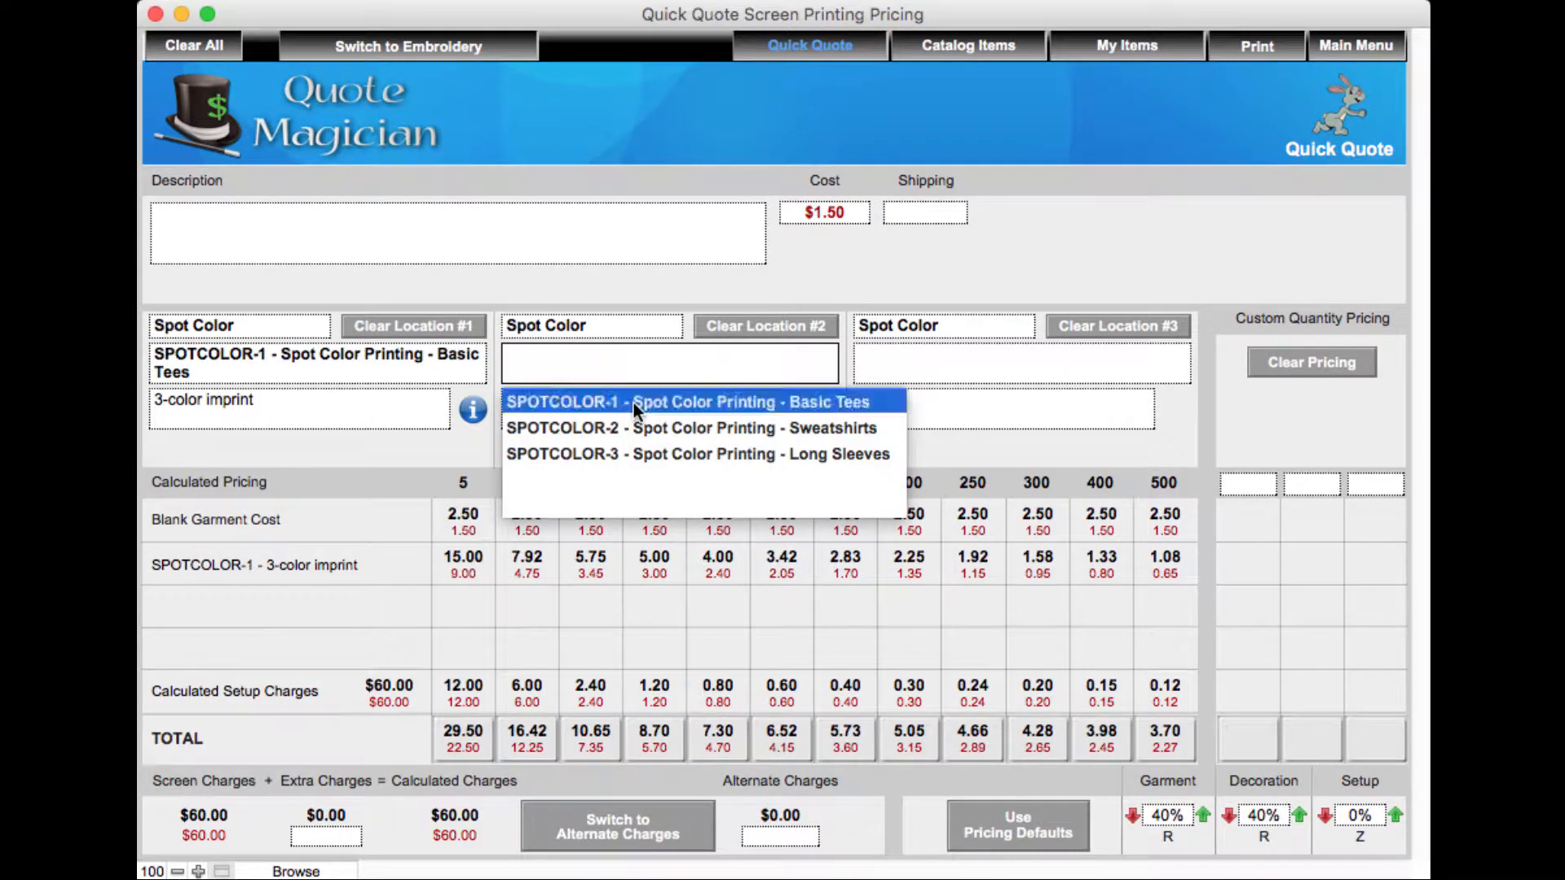
click(634, 403)
click(566, 447)
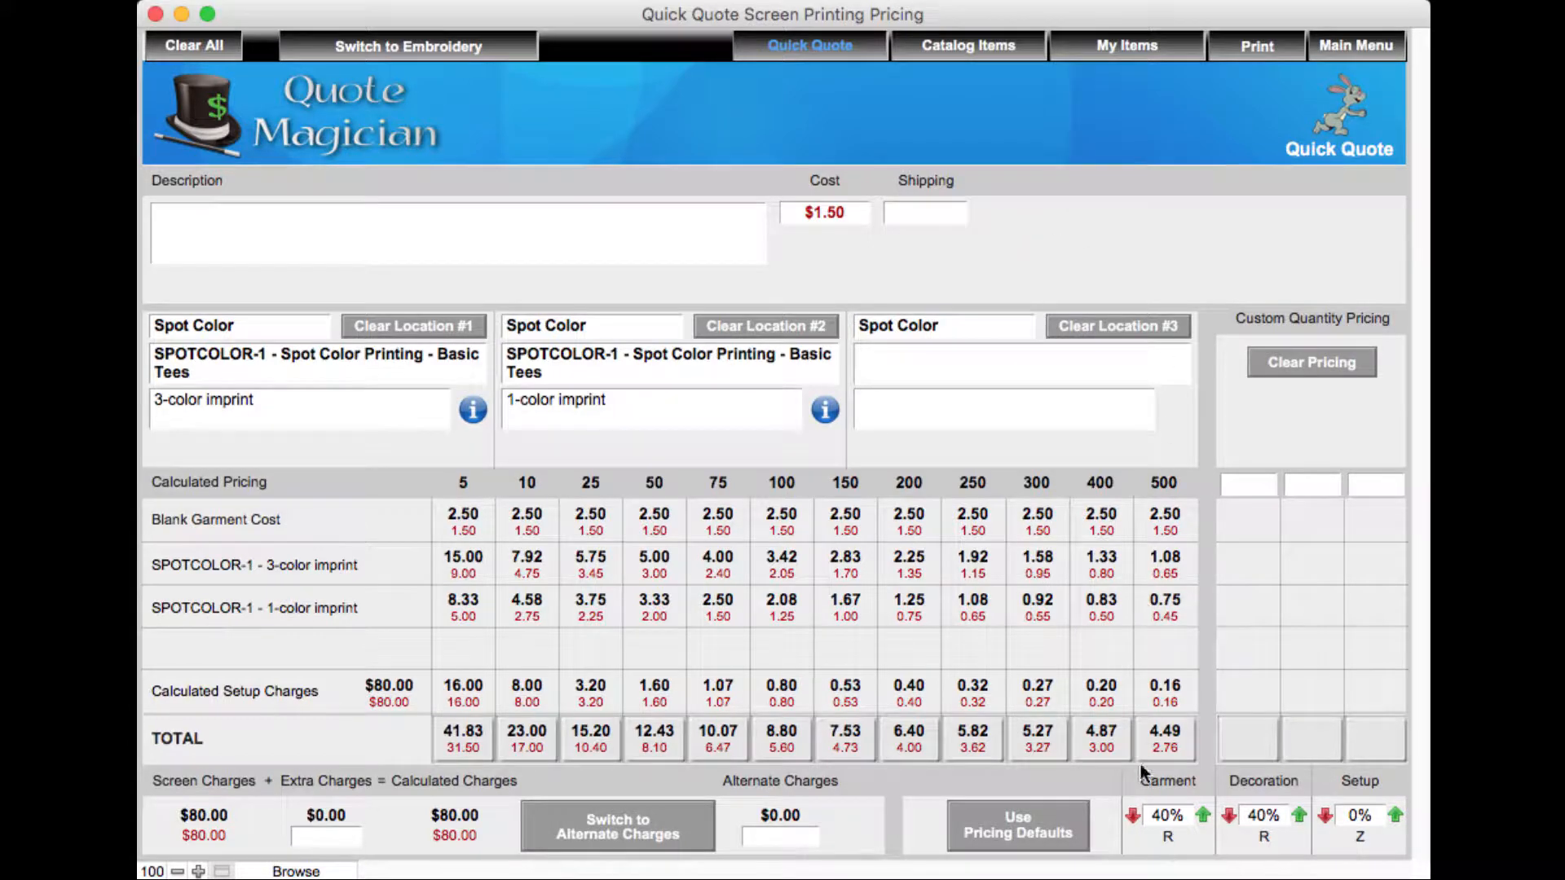
Set the garment profit margin of the quick quote to 50%.
click(1174, 815)
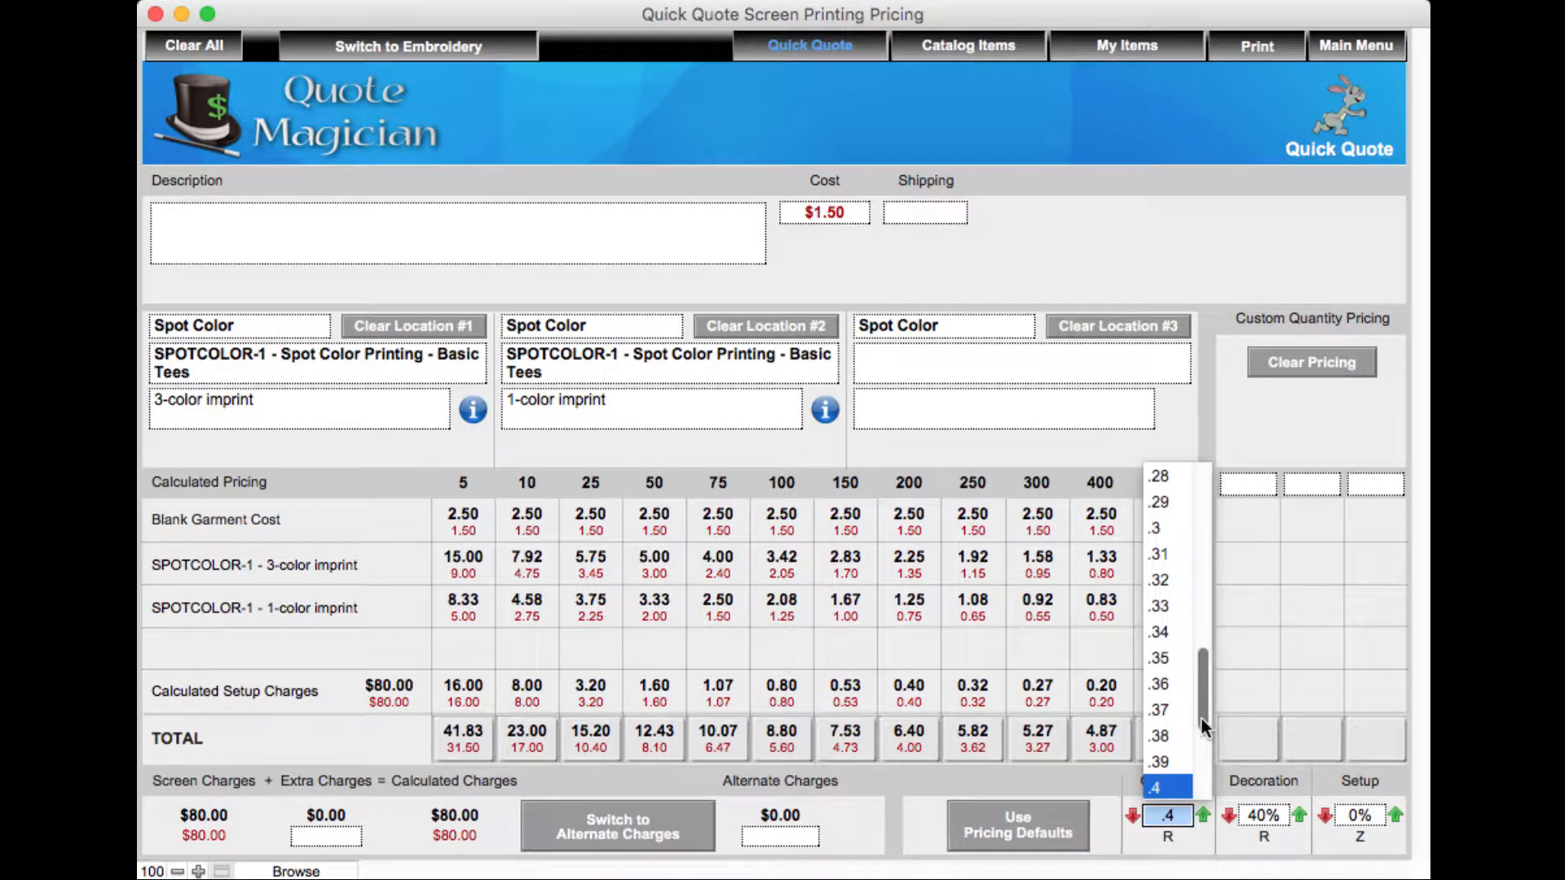
drag(1202, 717, 1202, 788)
click(1157, 787)
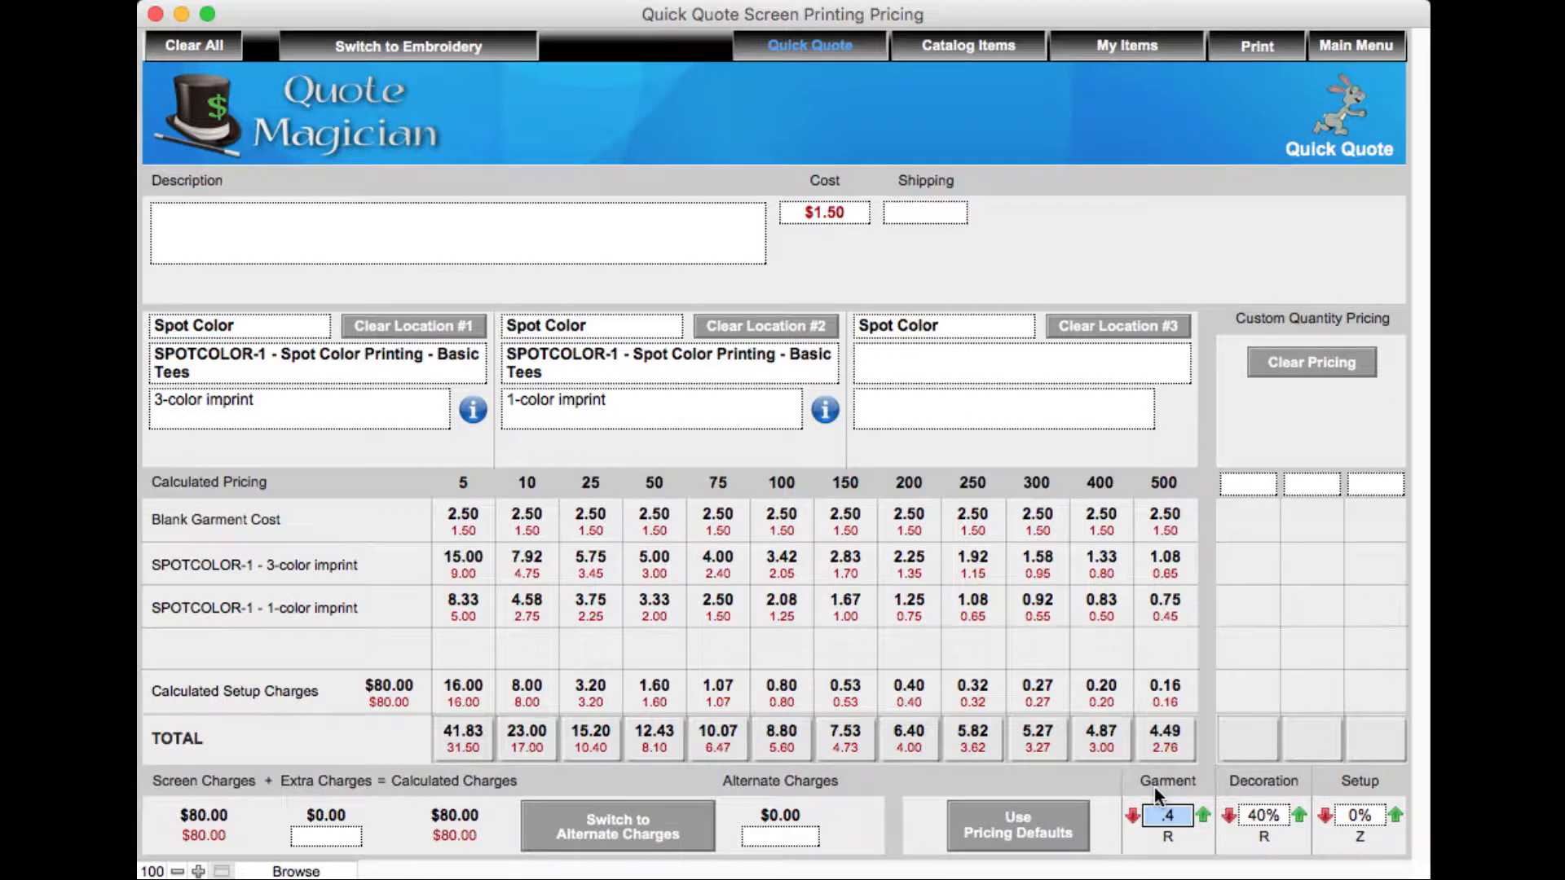
key(Tab)
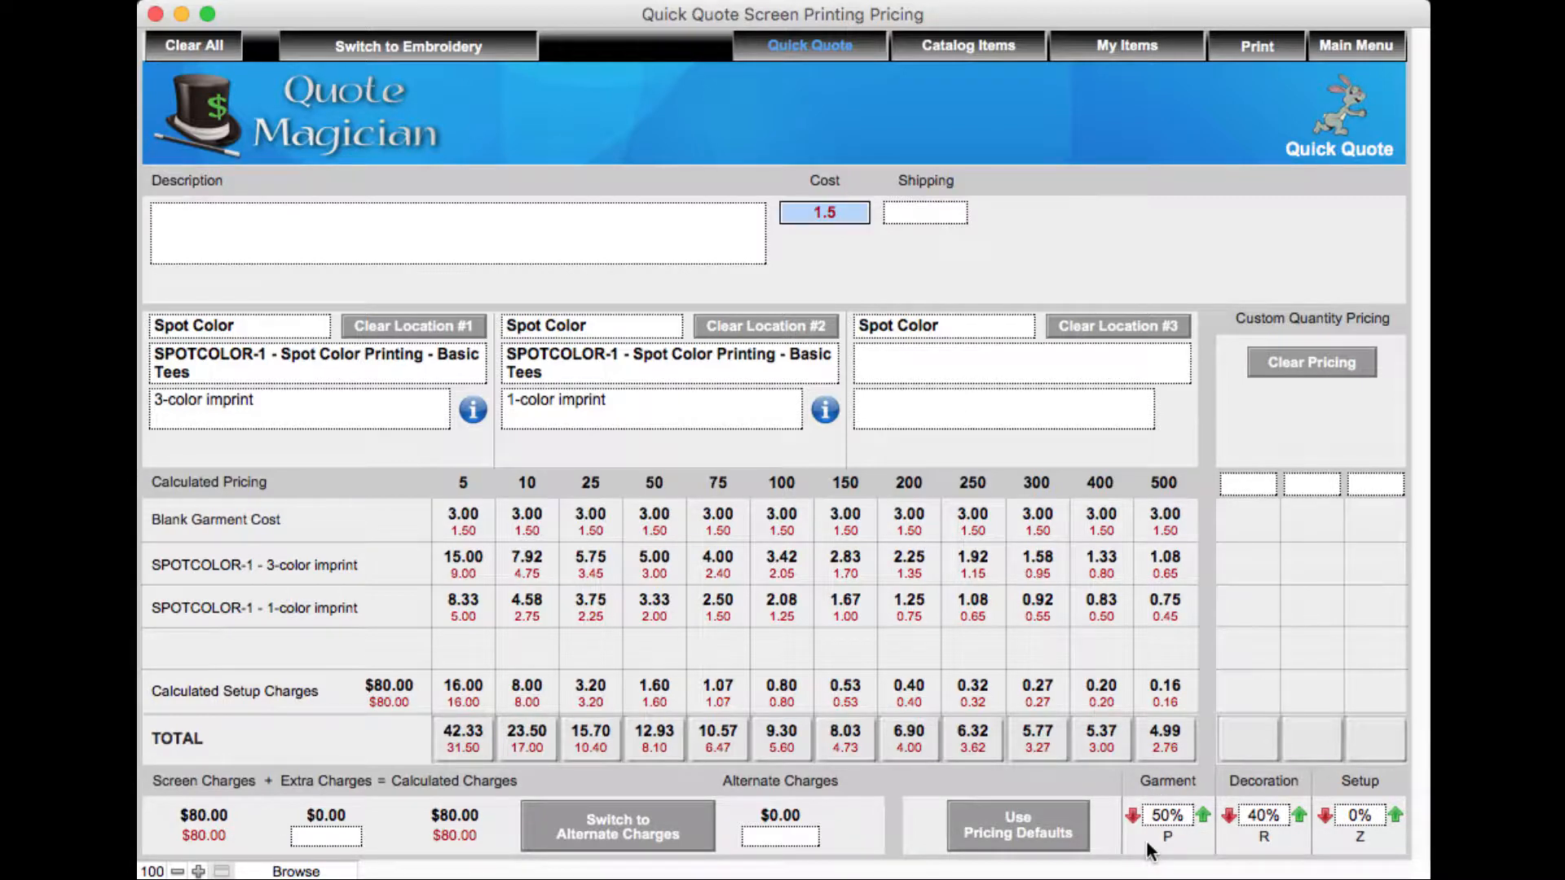
click(1151, 851)
Set the decoration profit margin of the quick quote to 30%.
click(1265, 814)
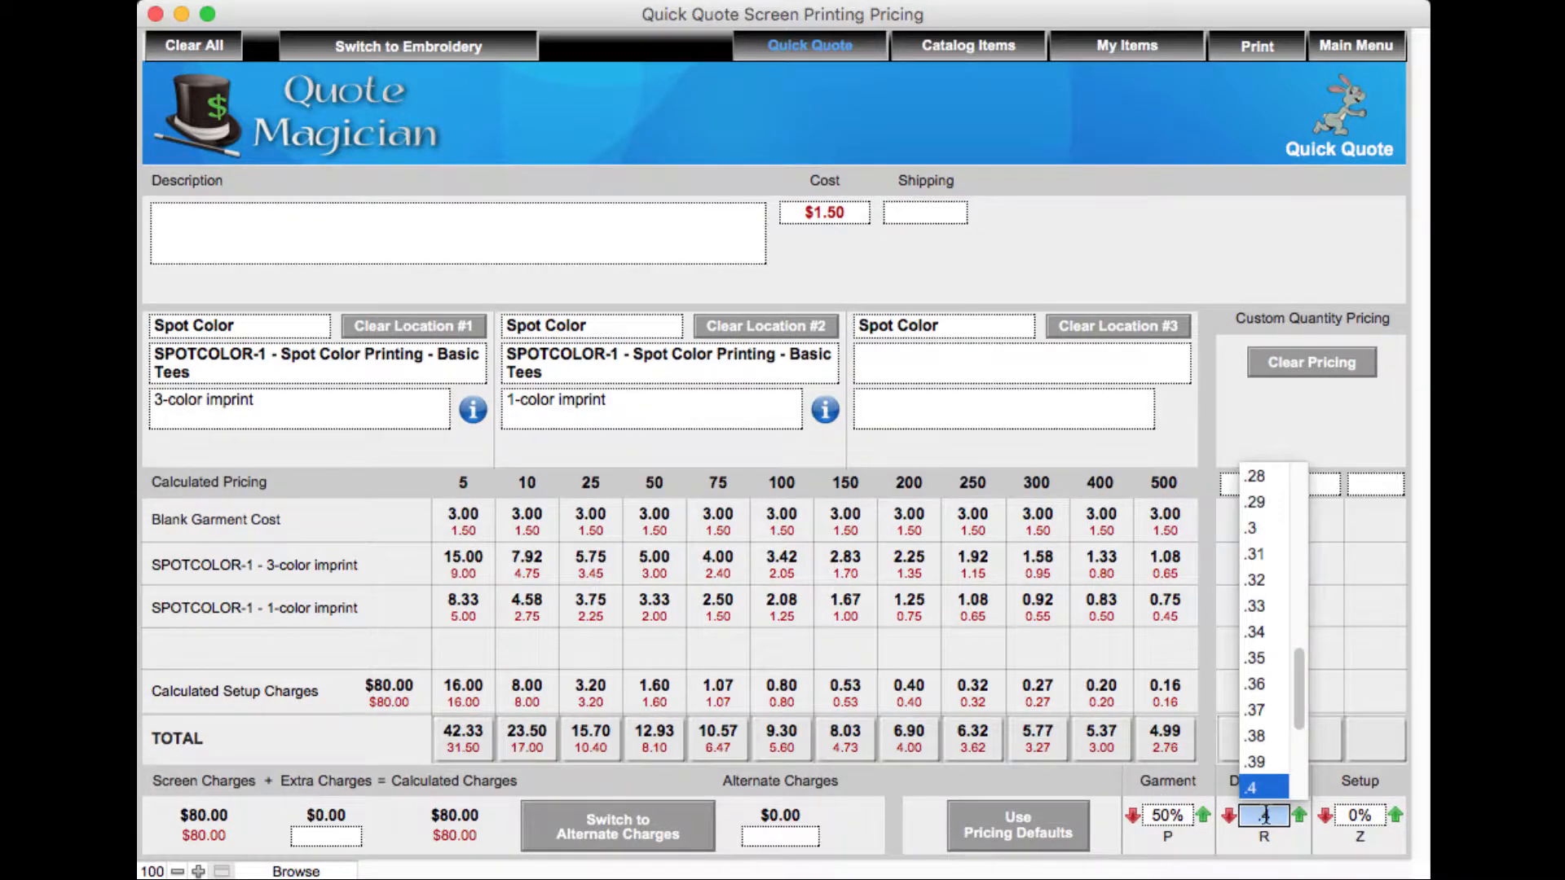
click(1264, 531)
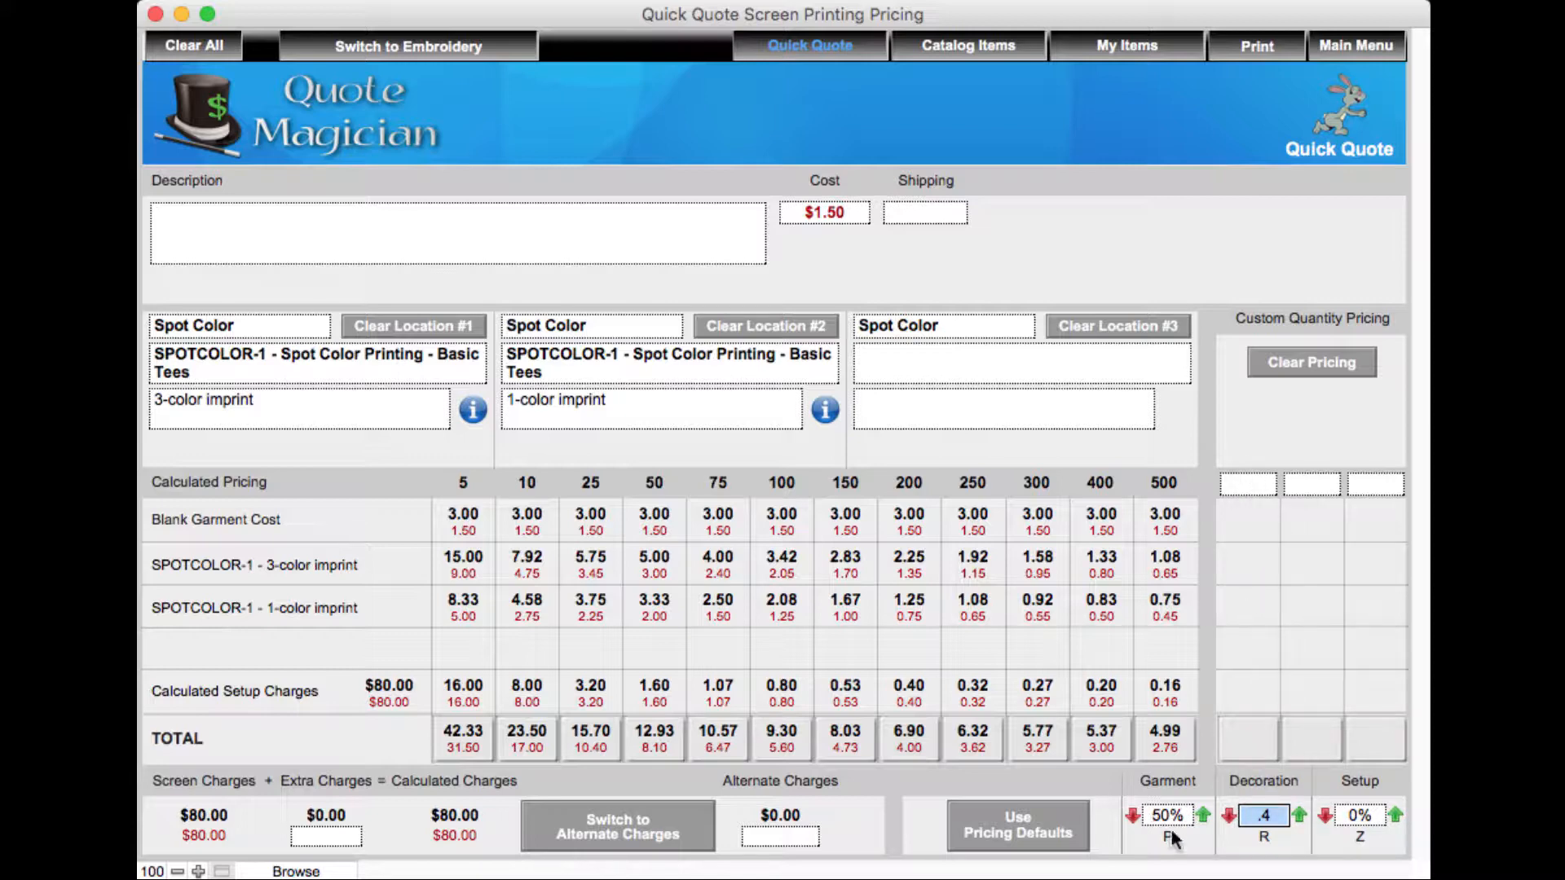
key(Tab)
click(1230, 838)
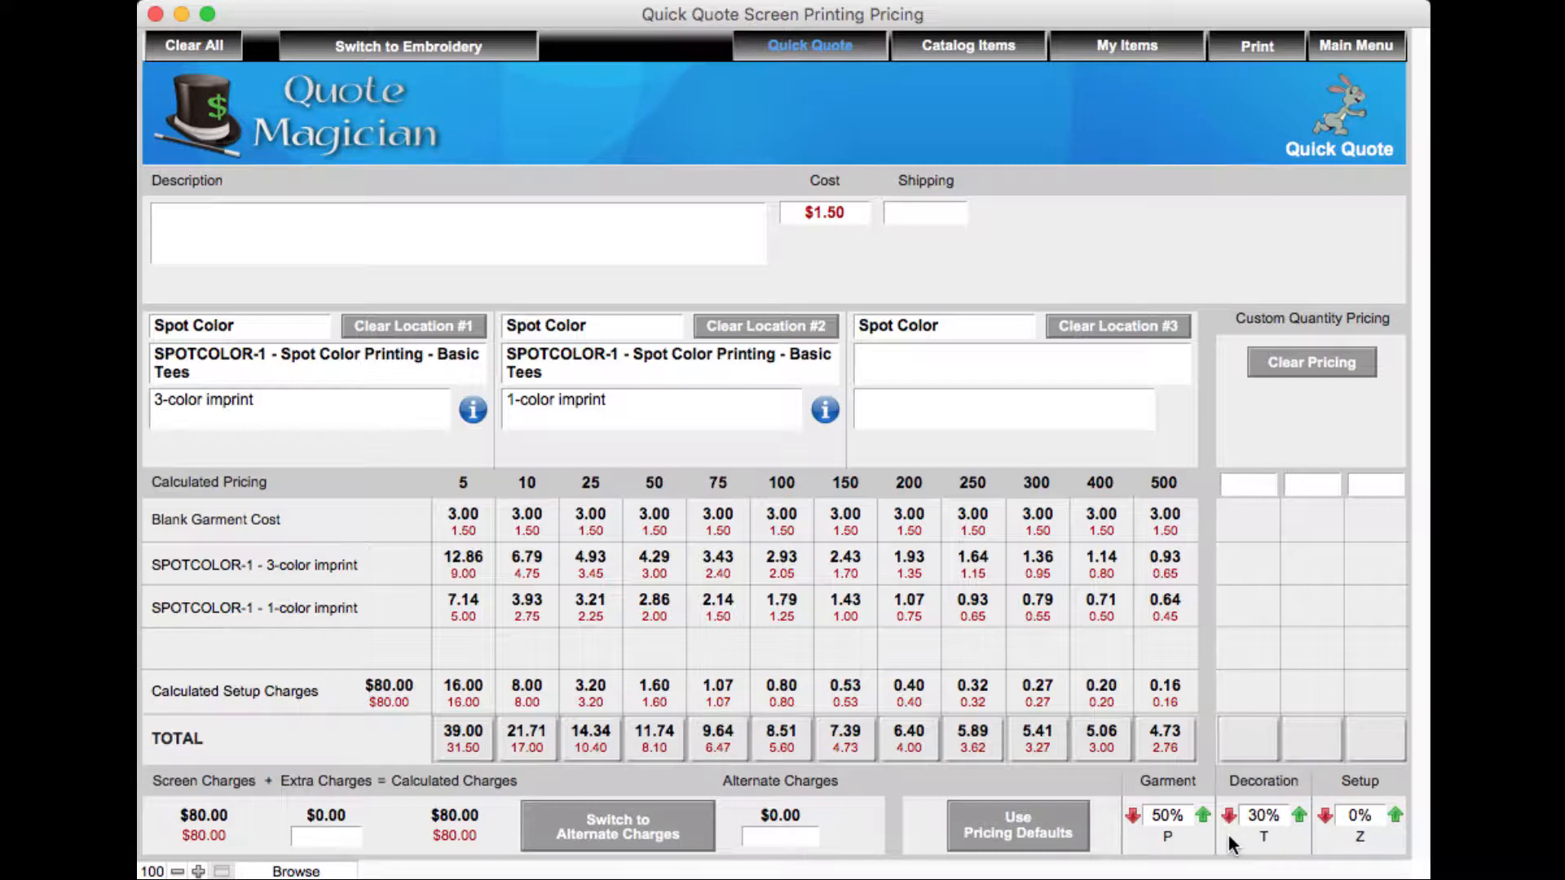
Leave the quick quote and open catalog item pricing for embroidery.
click(1381, 48)
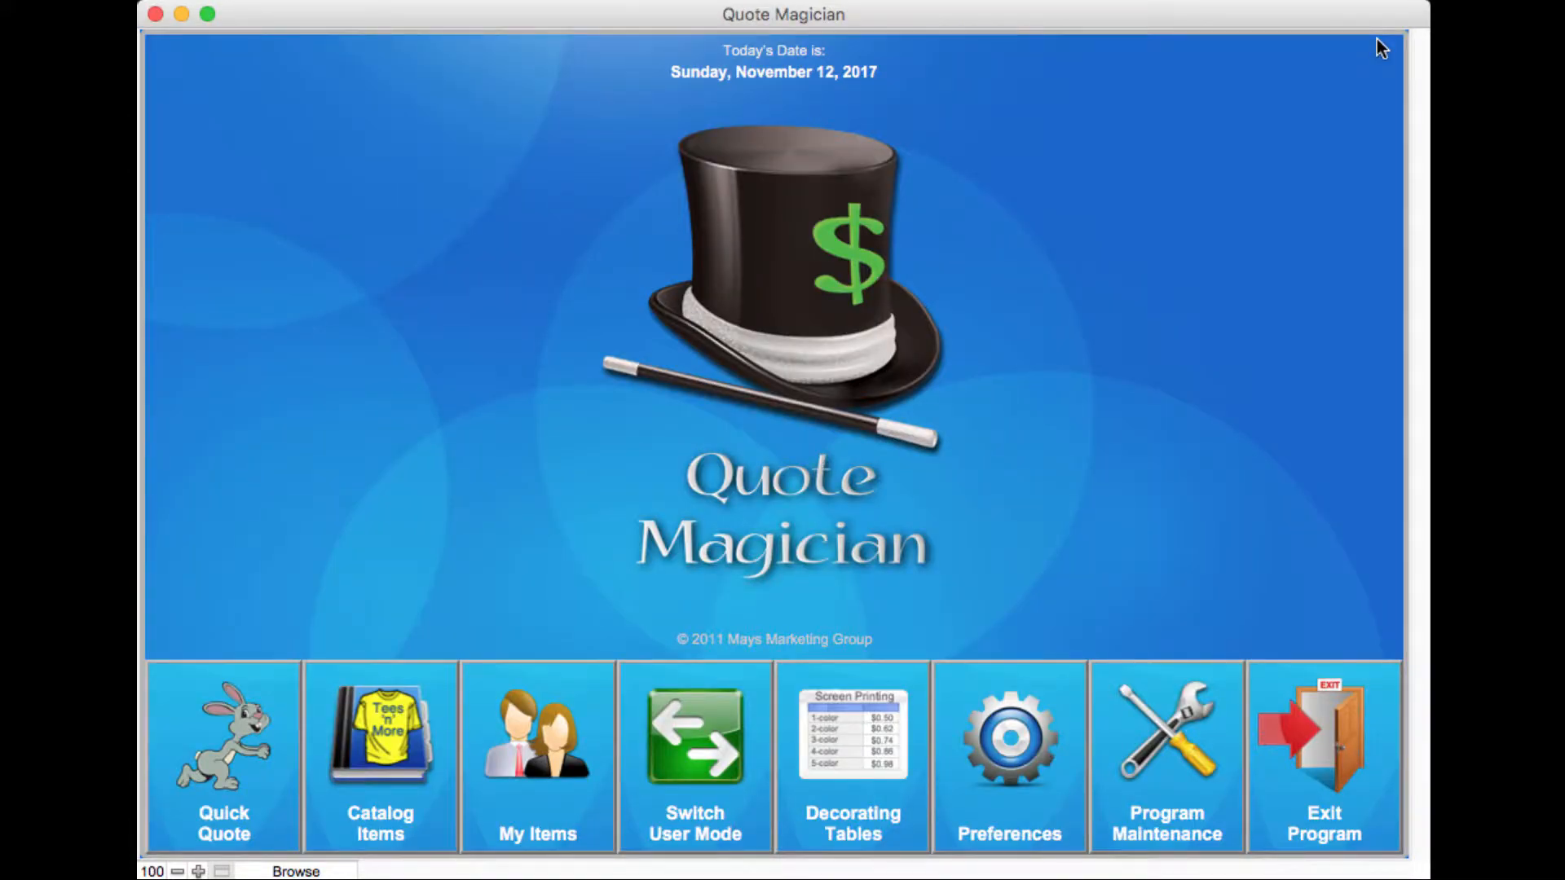
click(393, 725)
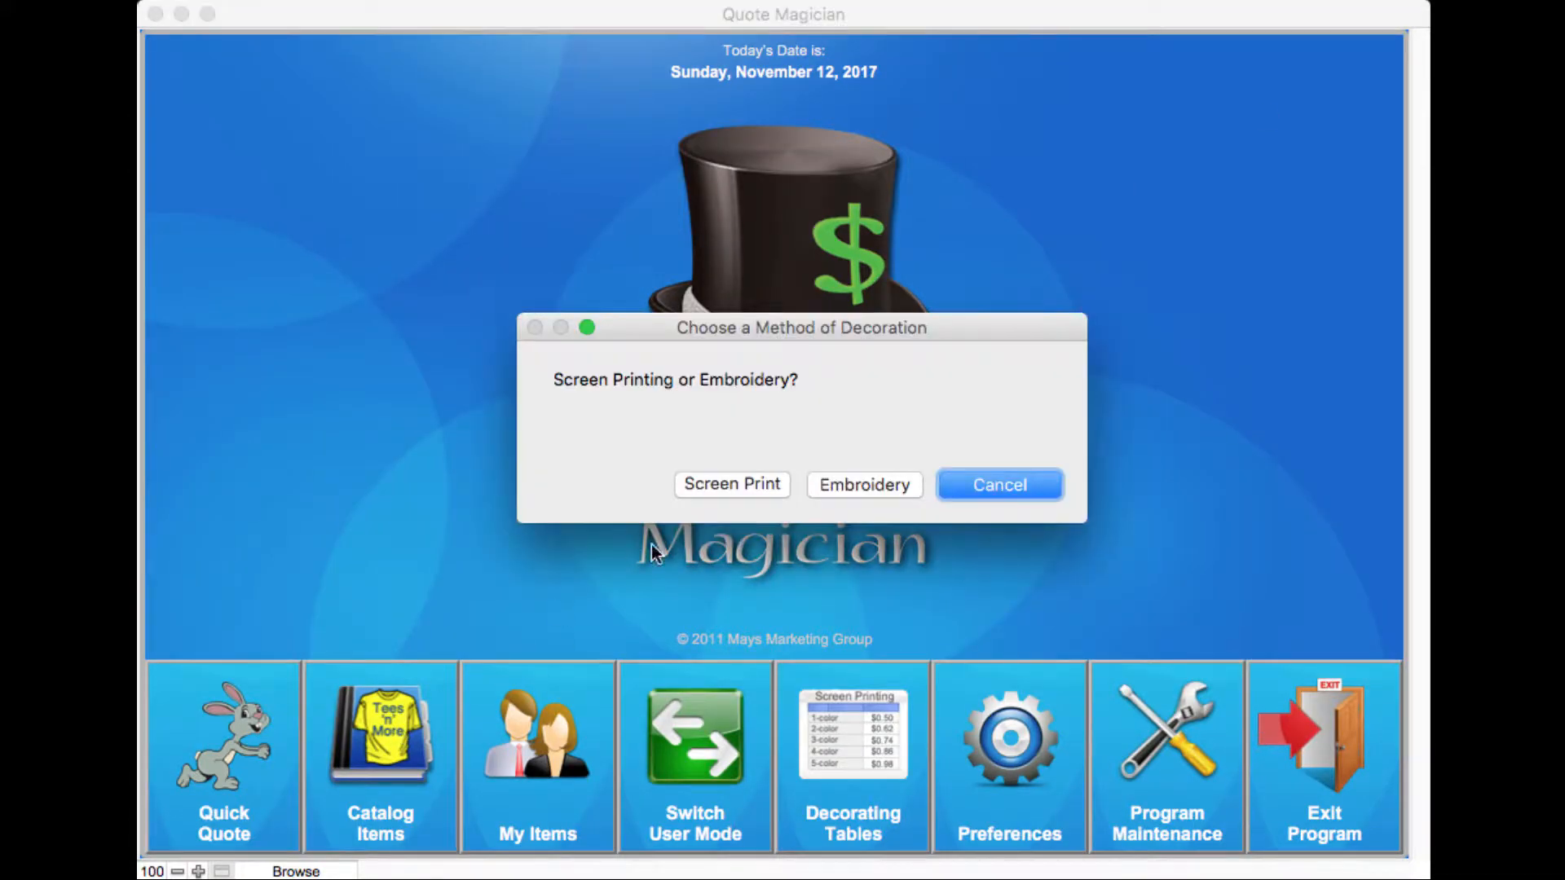
click(855, 486)
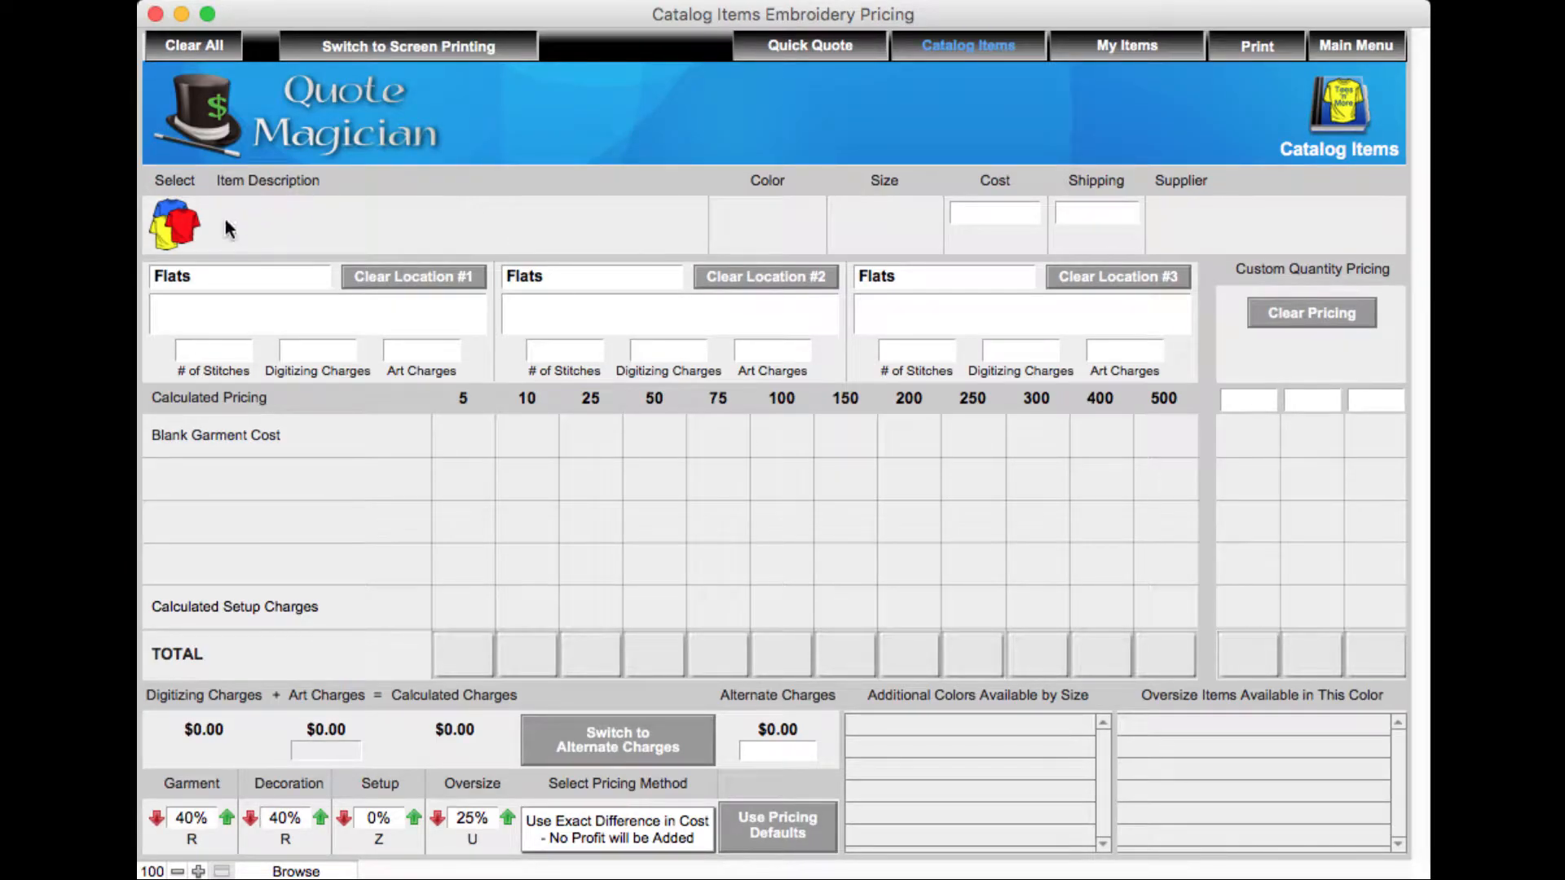
Filter the catalog garments by item number 8900 and load the Gildan DryBlend pocket sport shirt in Neutrals, S-XL, into pricing.
click(185, 227)
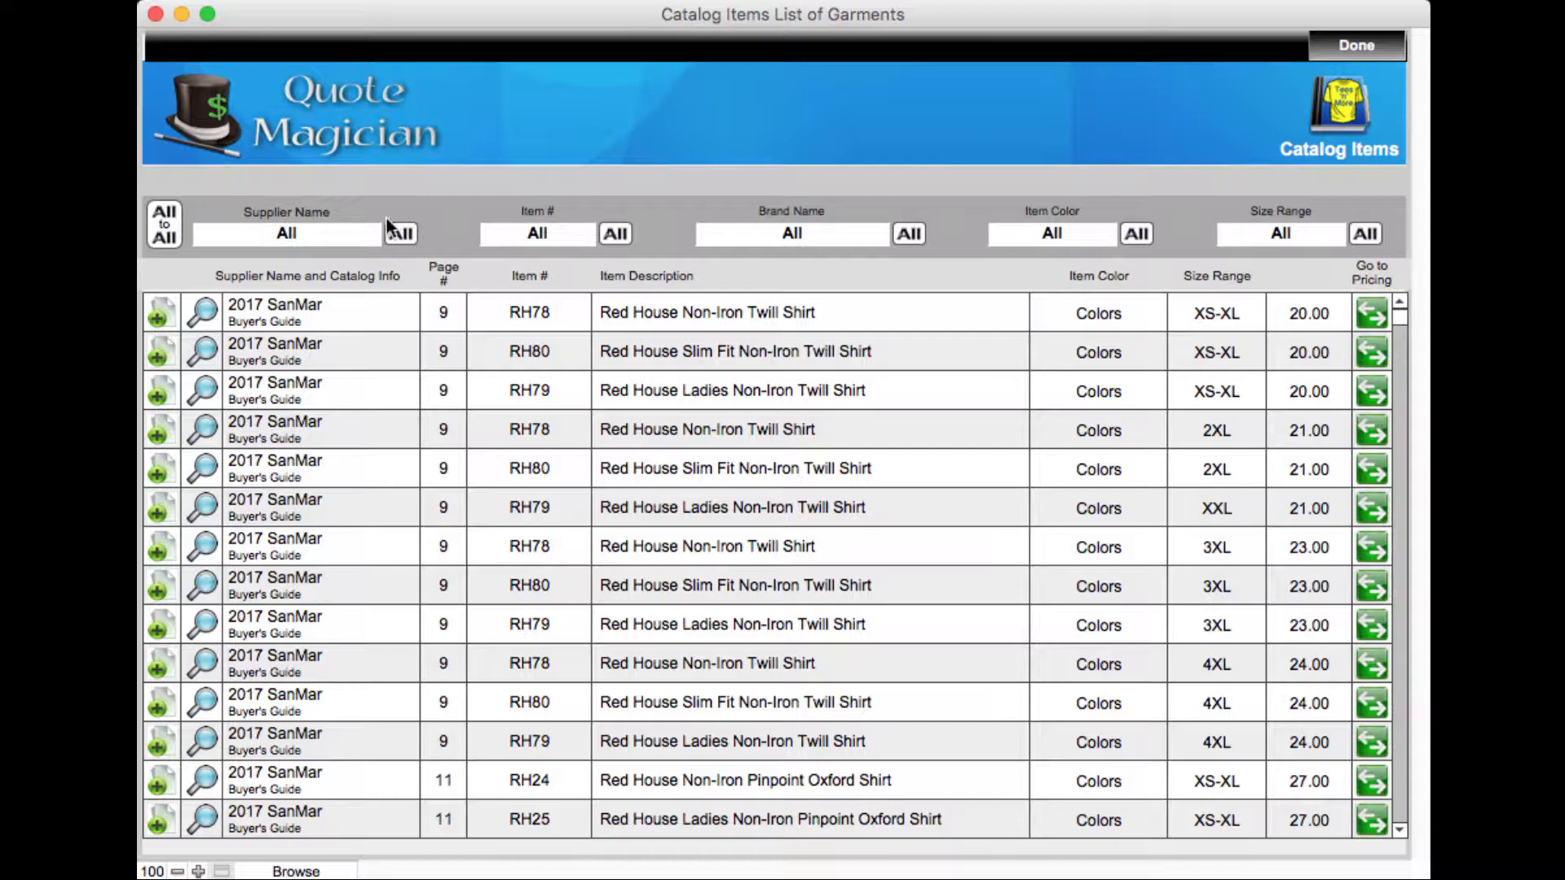
click(534, 234)
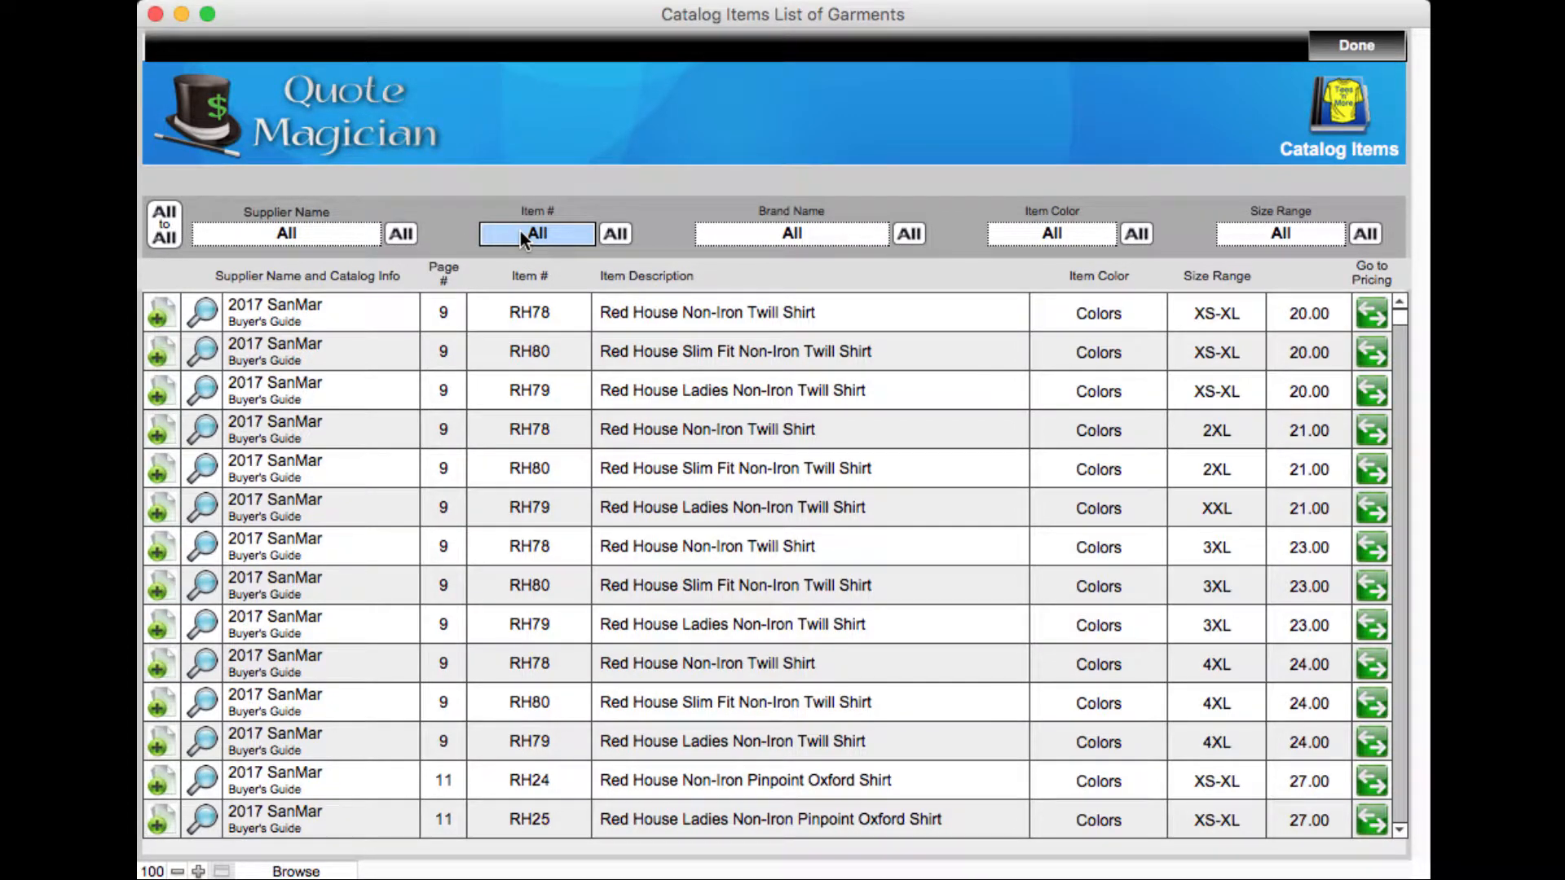
click(520, 231)
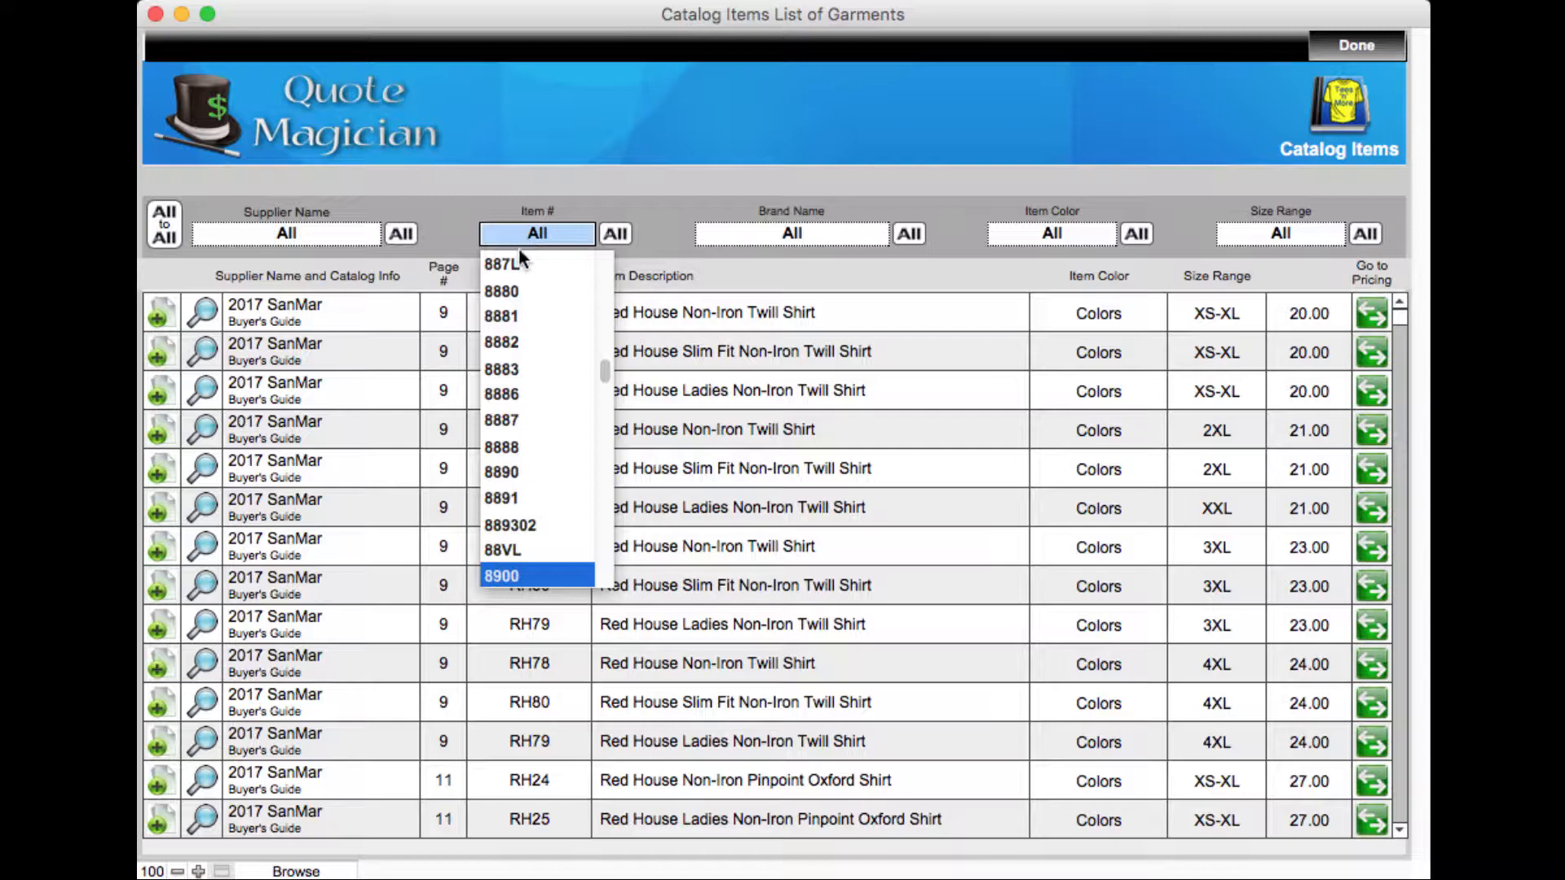
click(497, 576)
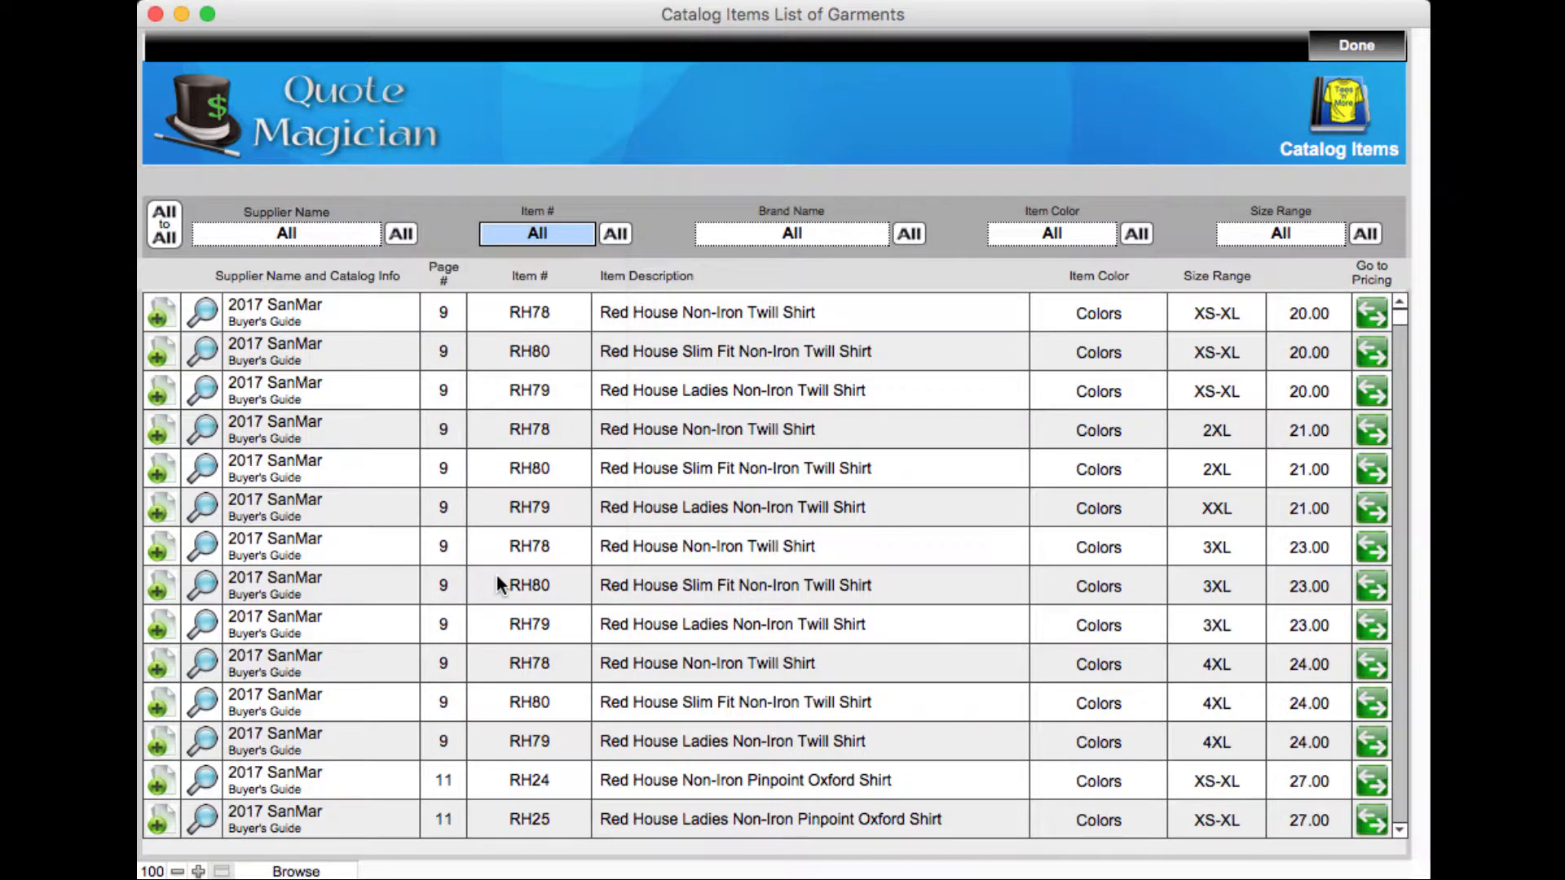
click(1372, 320)
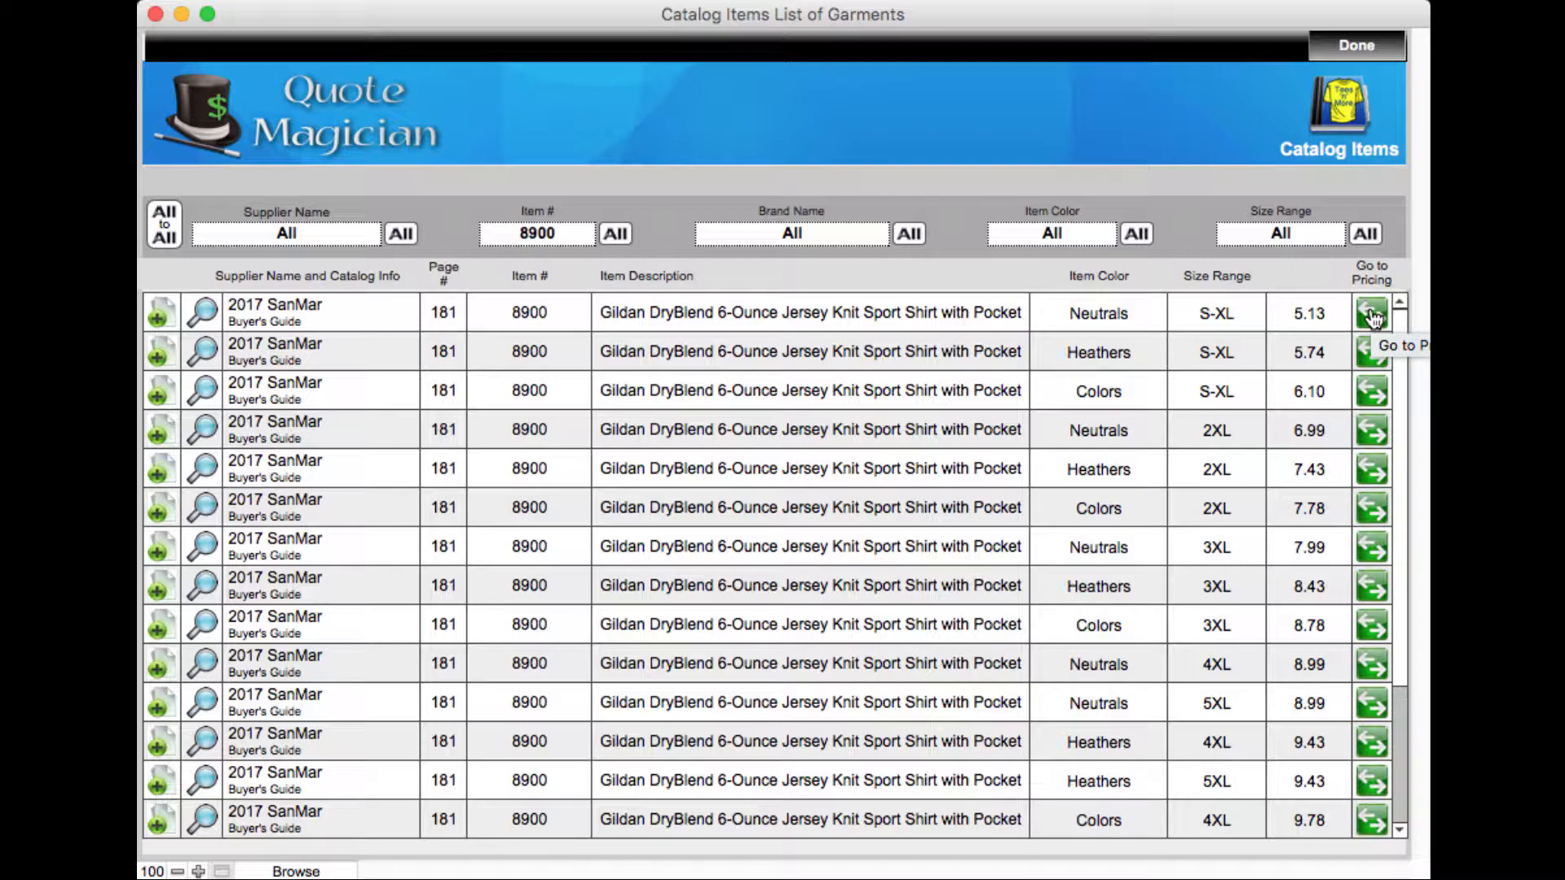
click(1372, 315)
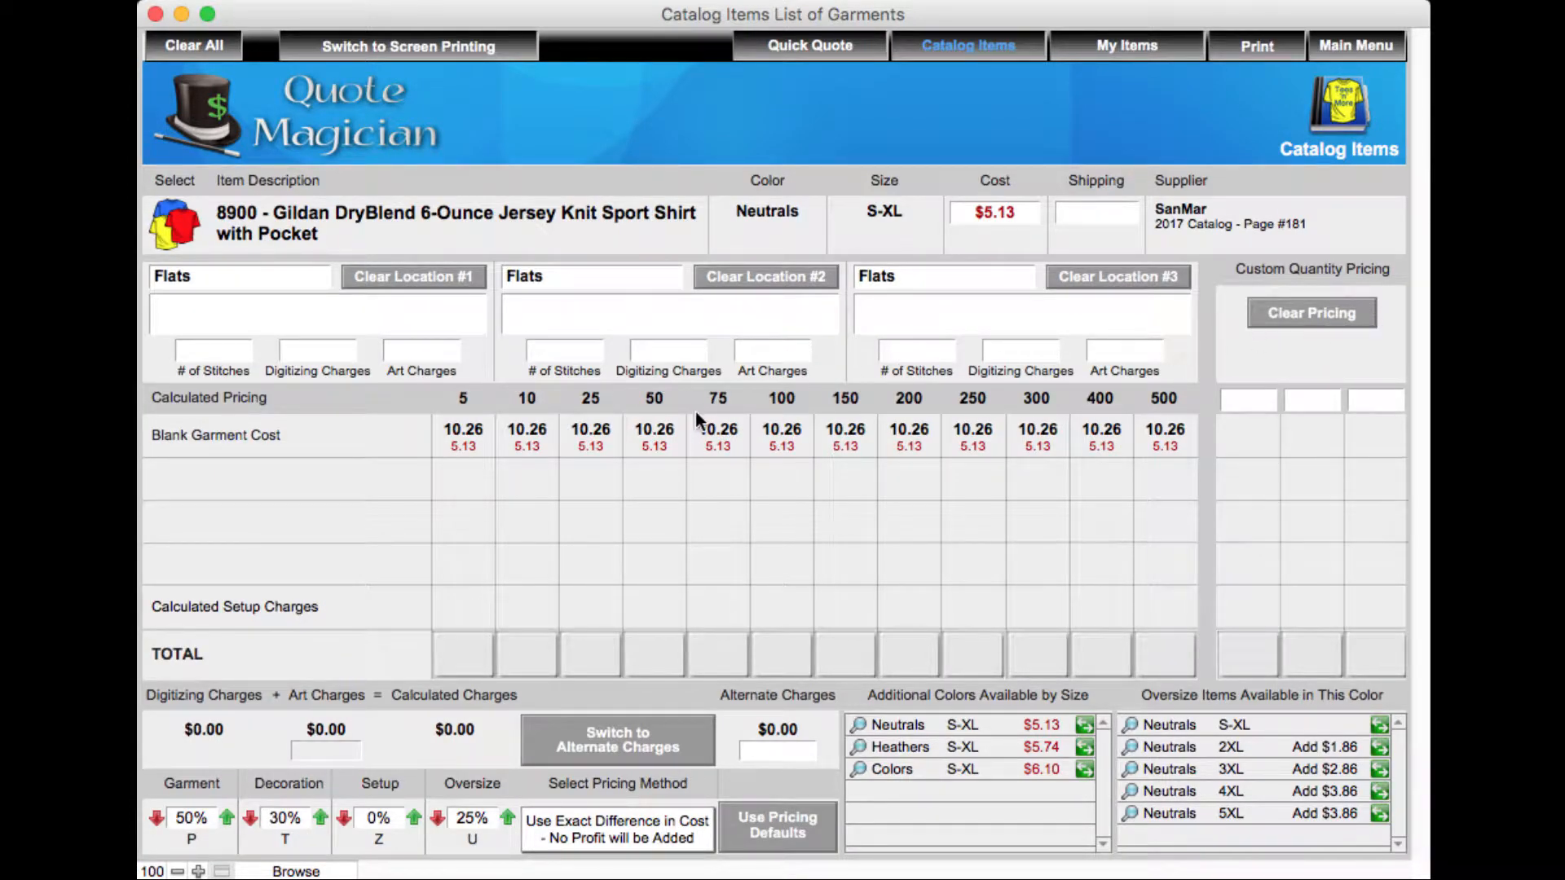
Set embroidery location 1 to Flats, EMB1 - Basic Garments - Standard Locations, with 6,500 stitches.
click(220, 275)
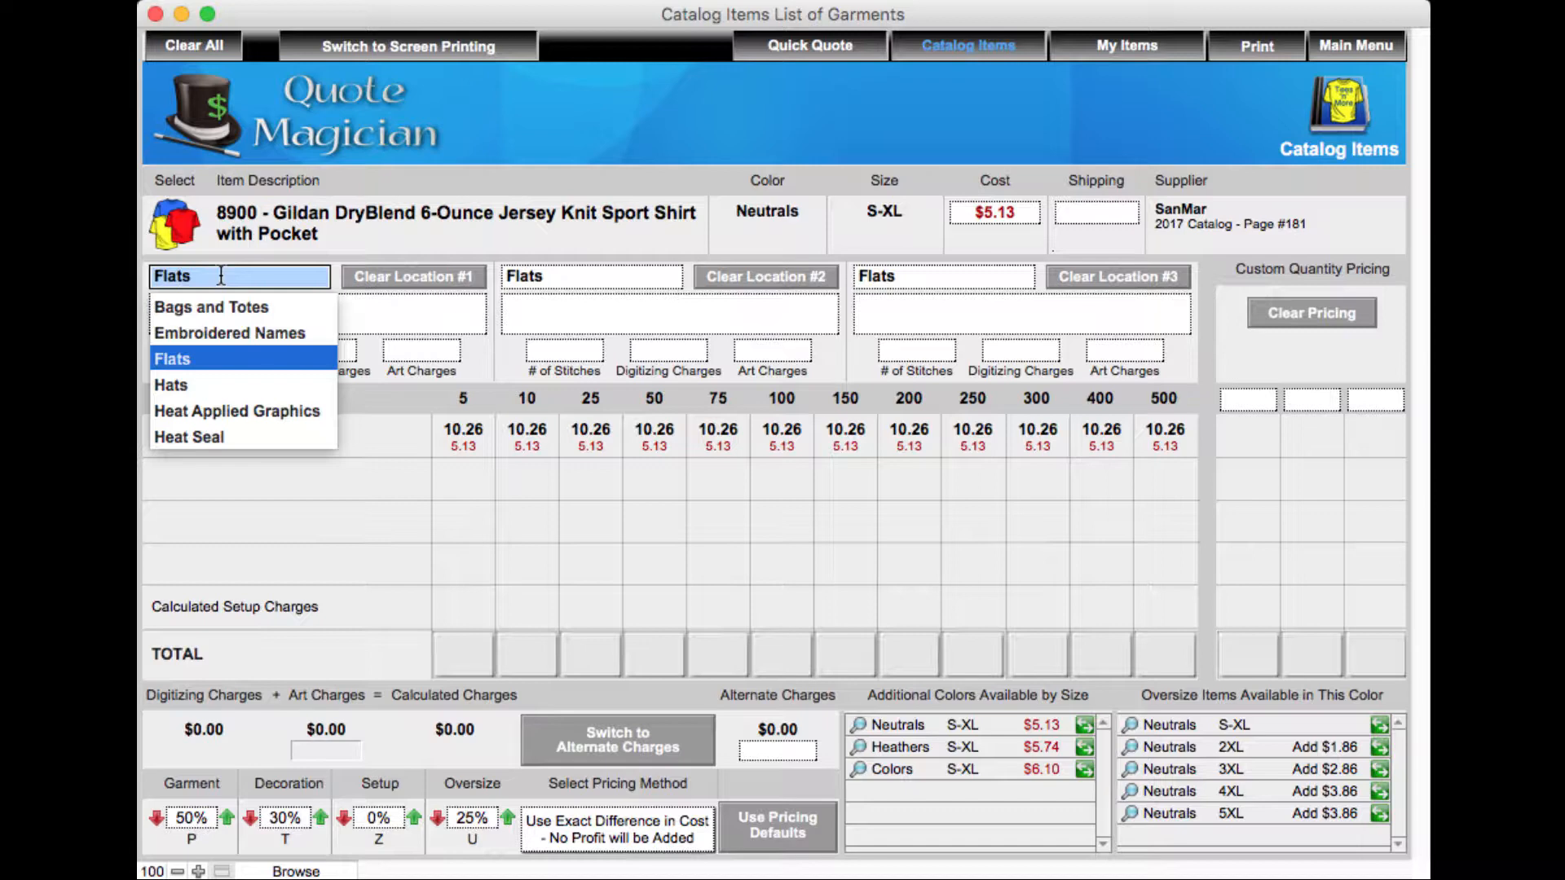
click(179, 359)
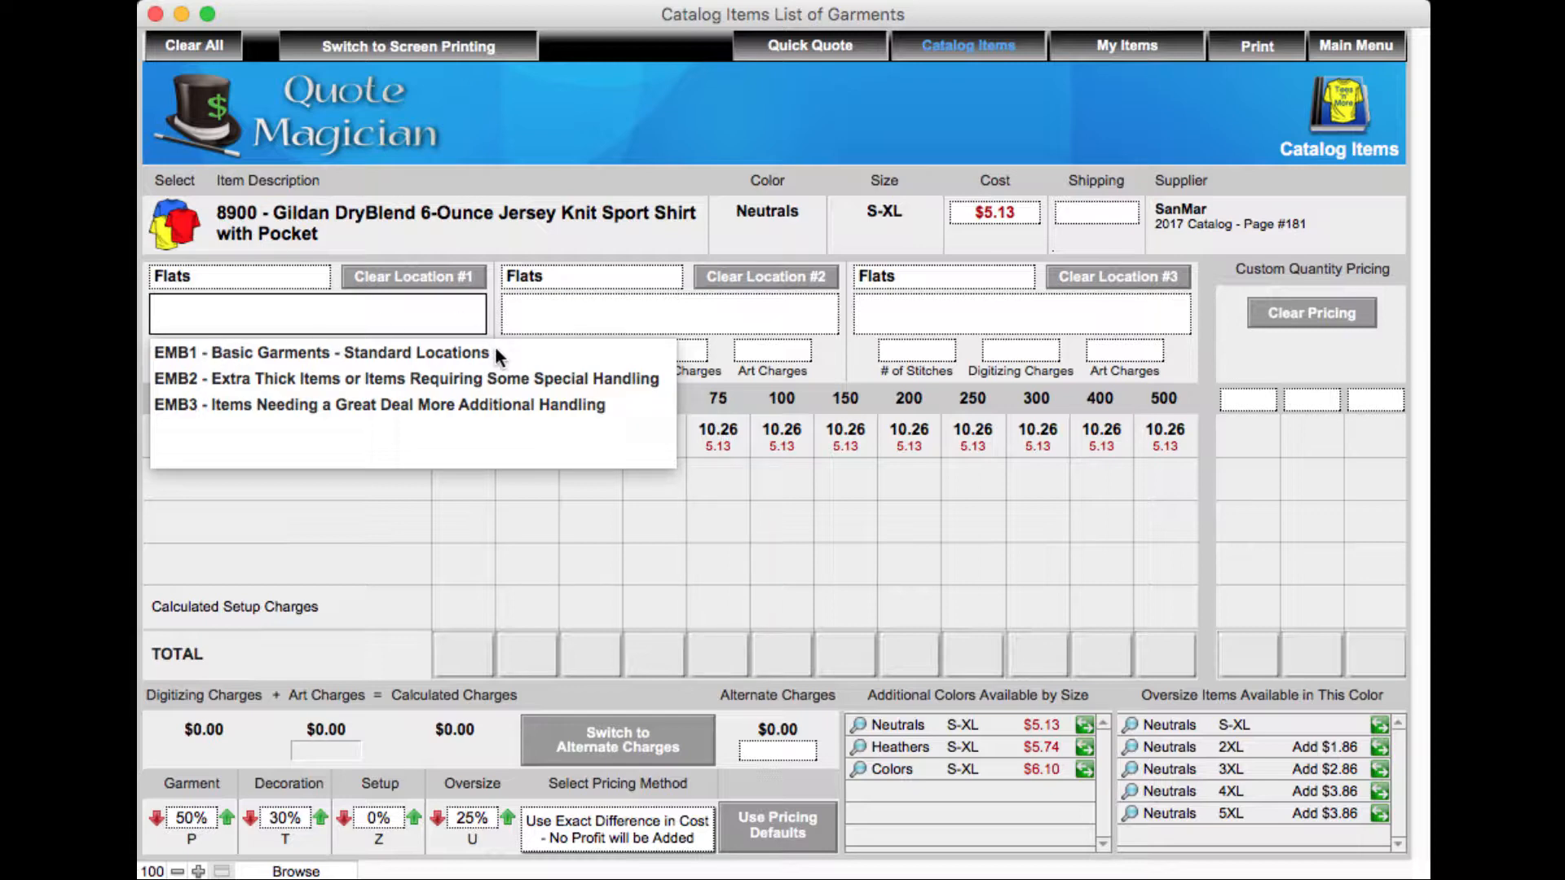
click(174, 353)
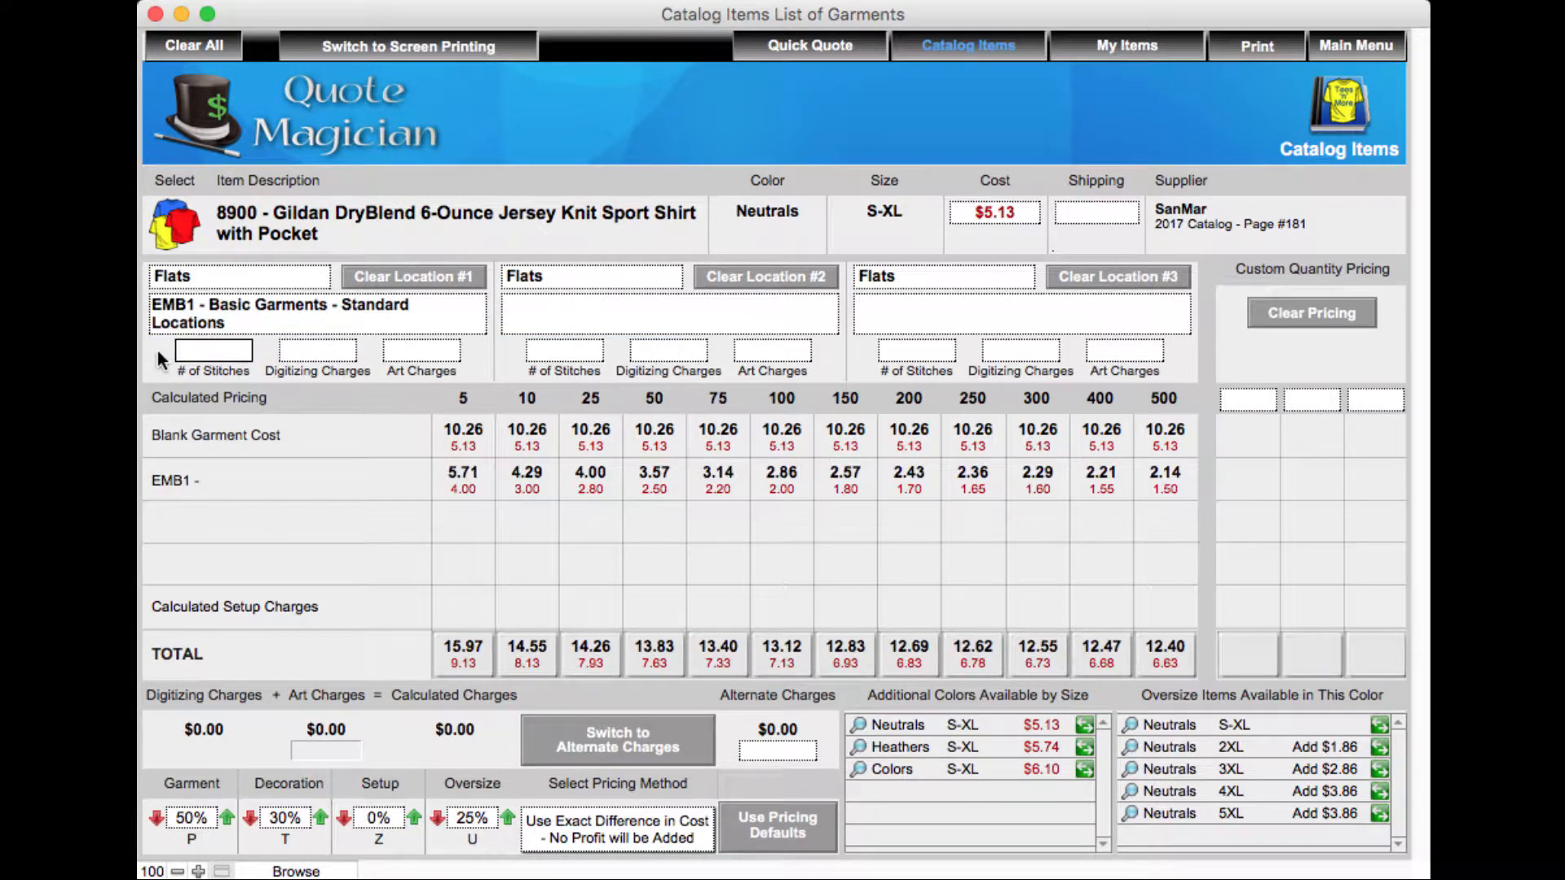
text(6500)
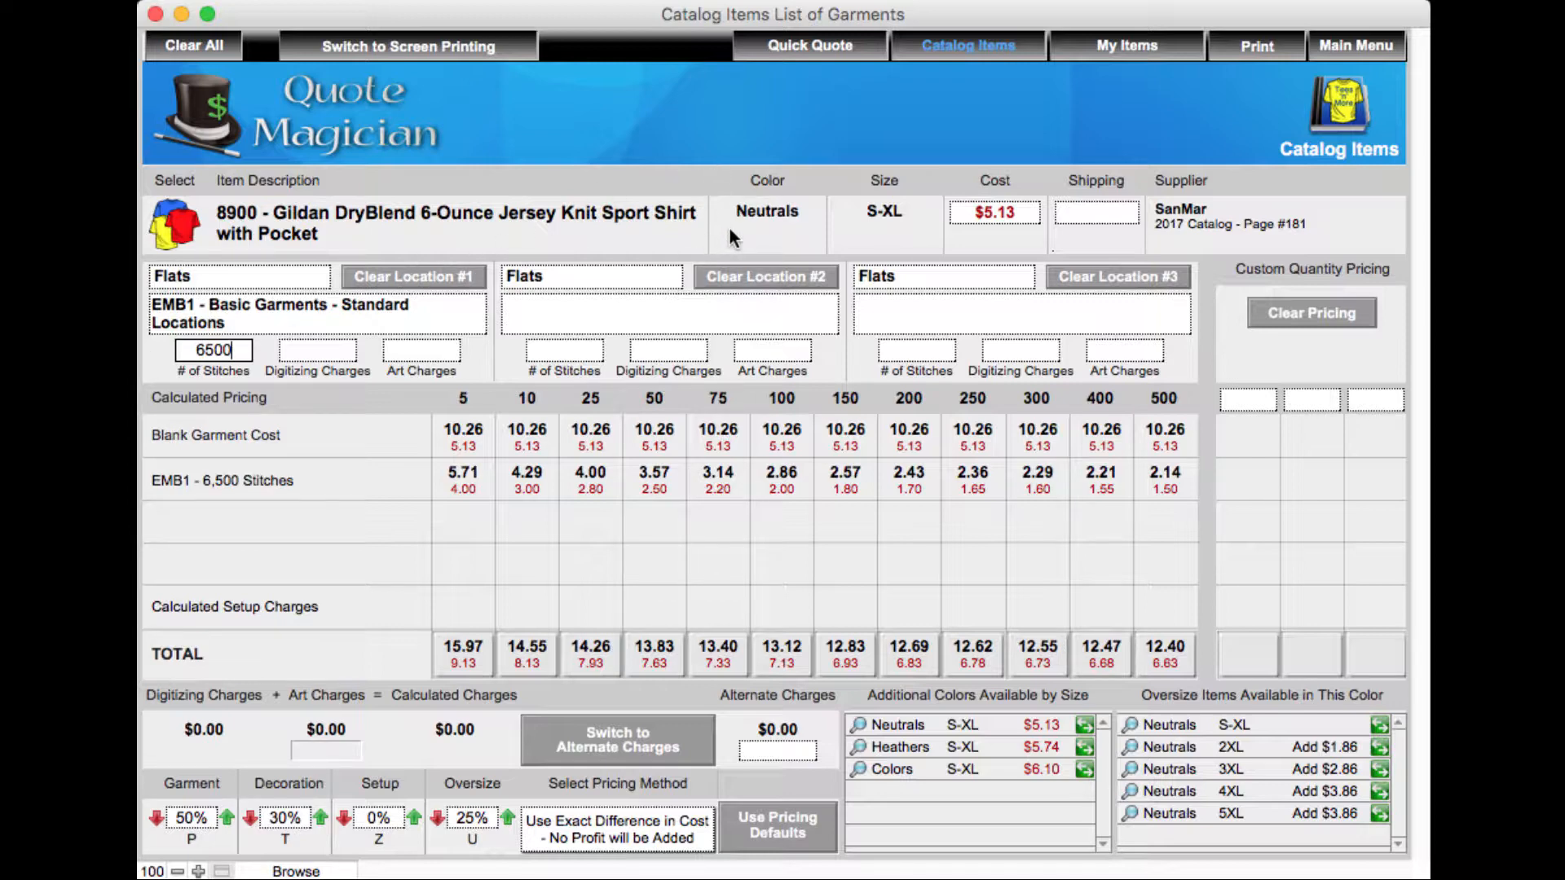
key(Return)
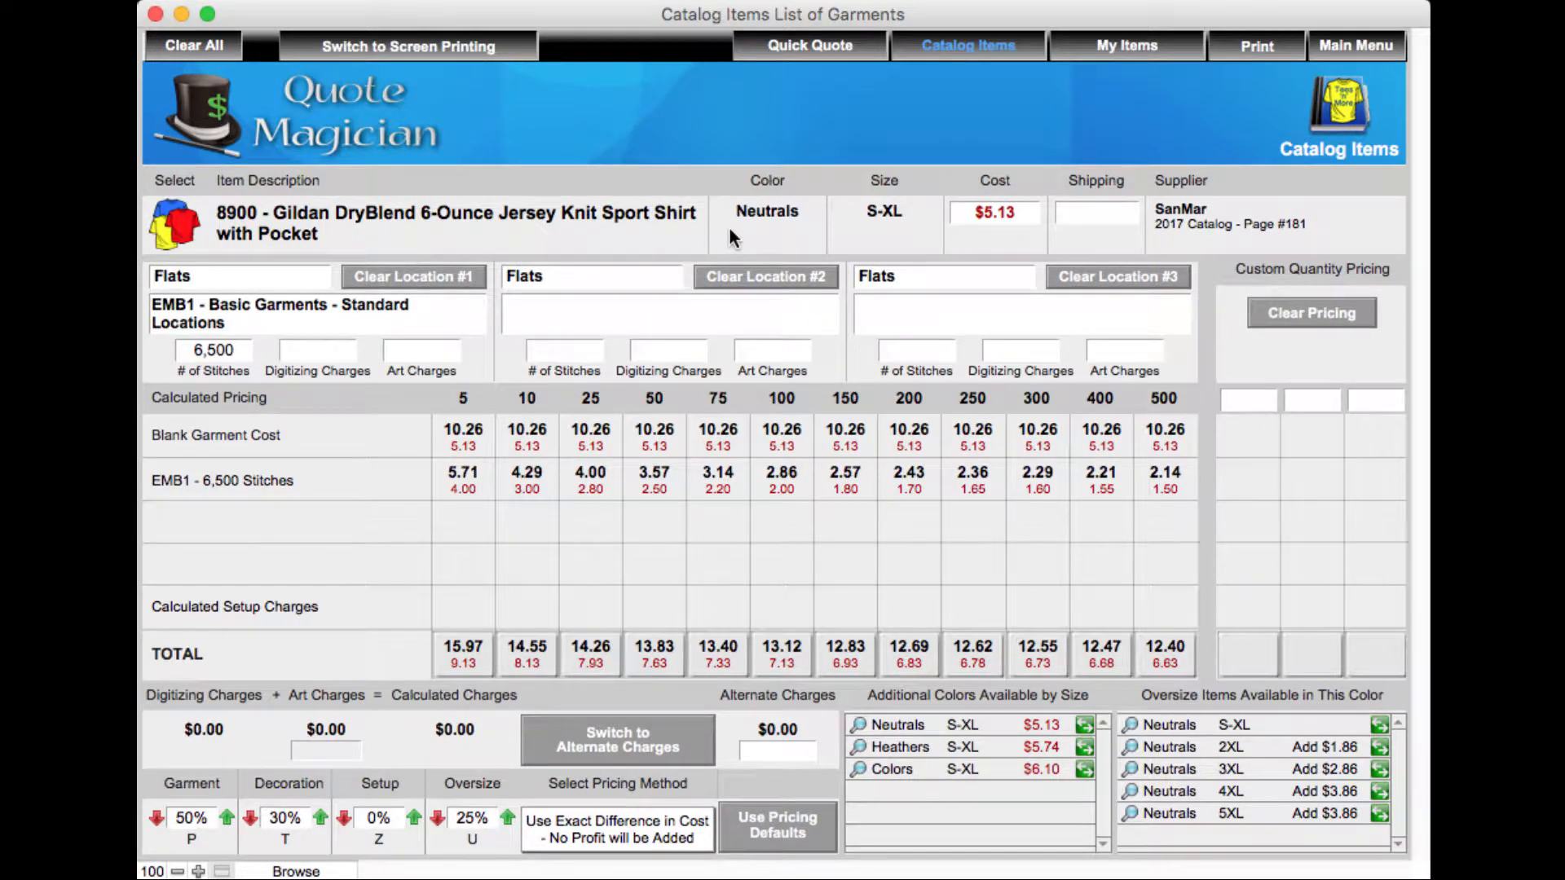
Restore the default pricing margins and reprice the S-XL shirt first in Heathers and finally in Colors.
click(758, 830)
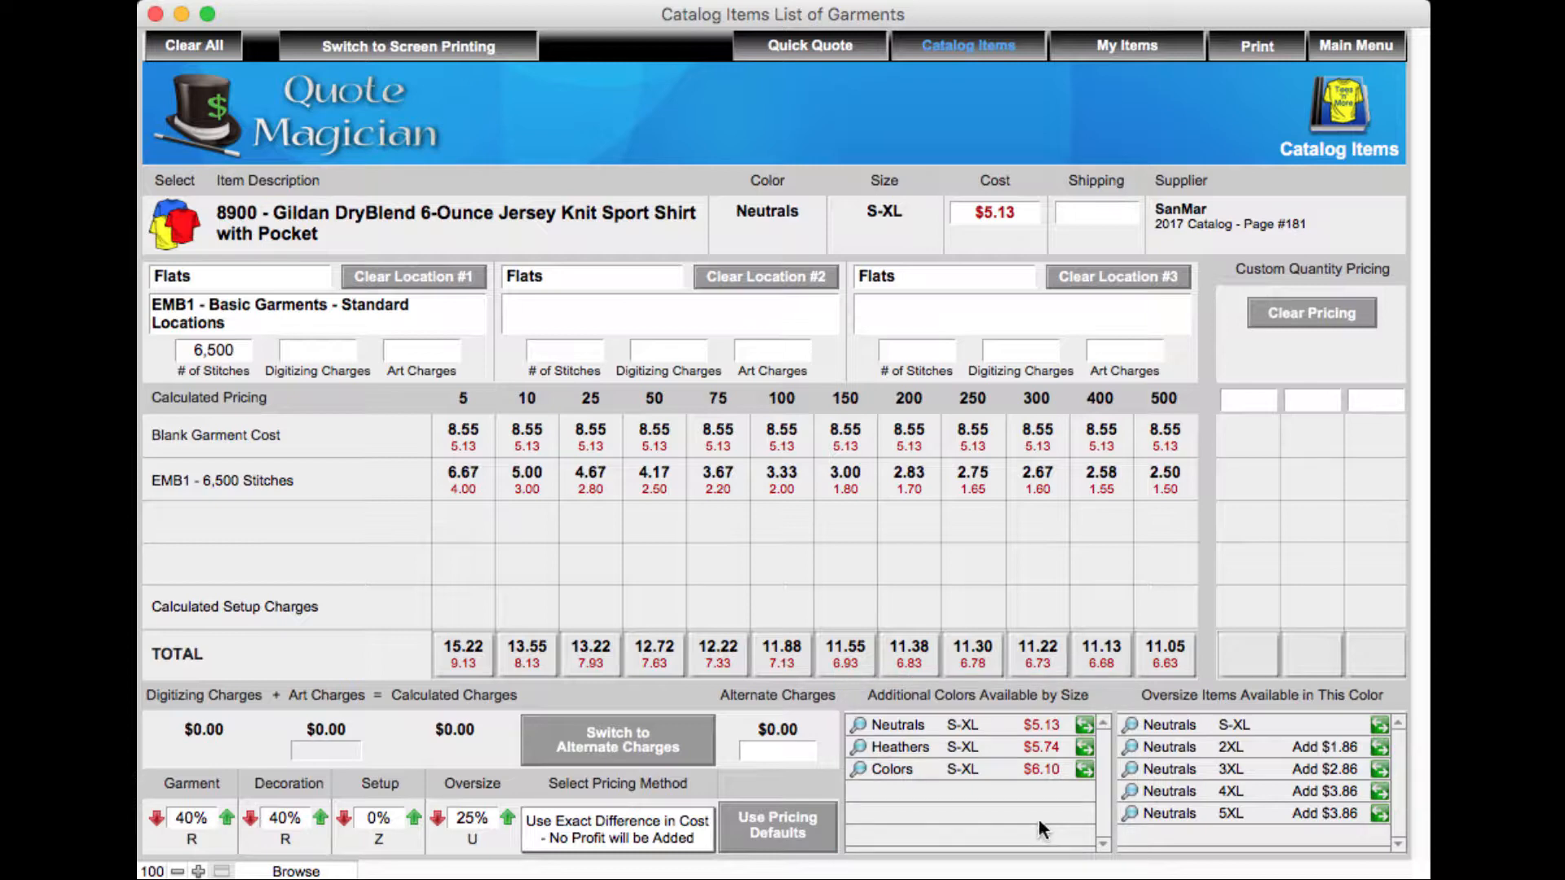
click(1084, 747)
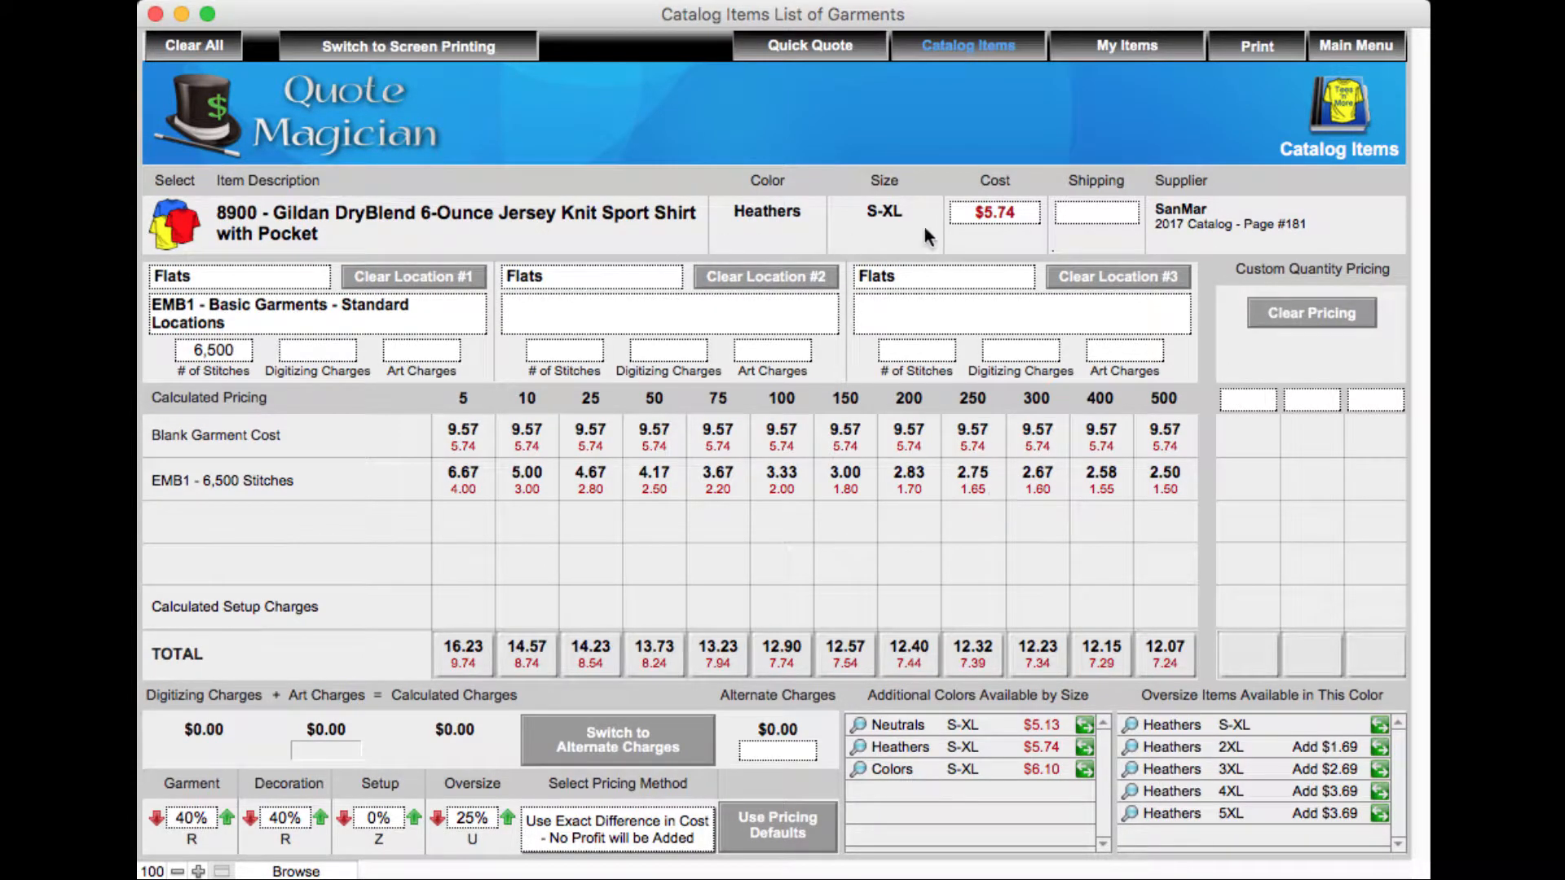
click(1084, 770)
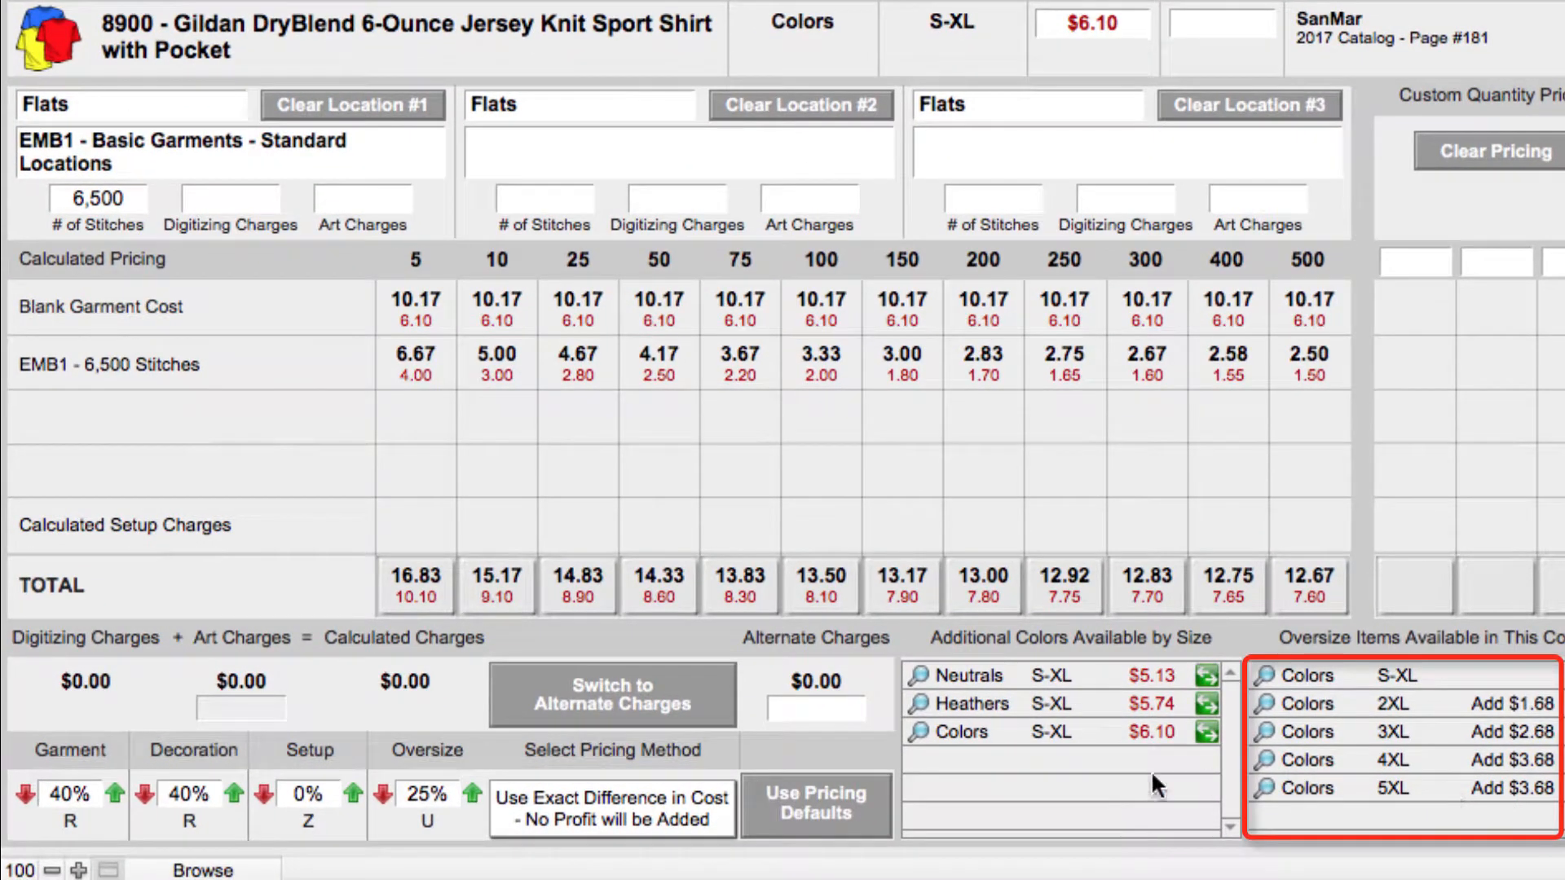
Review the available pricing methods for oversize items, keeping the exact difference in cost.
click(663, 796)
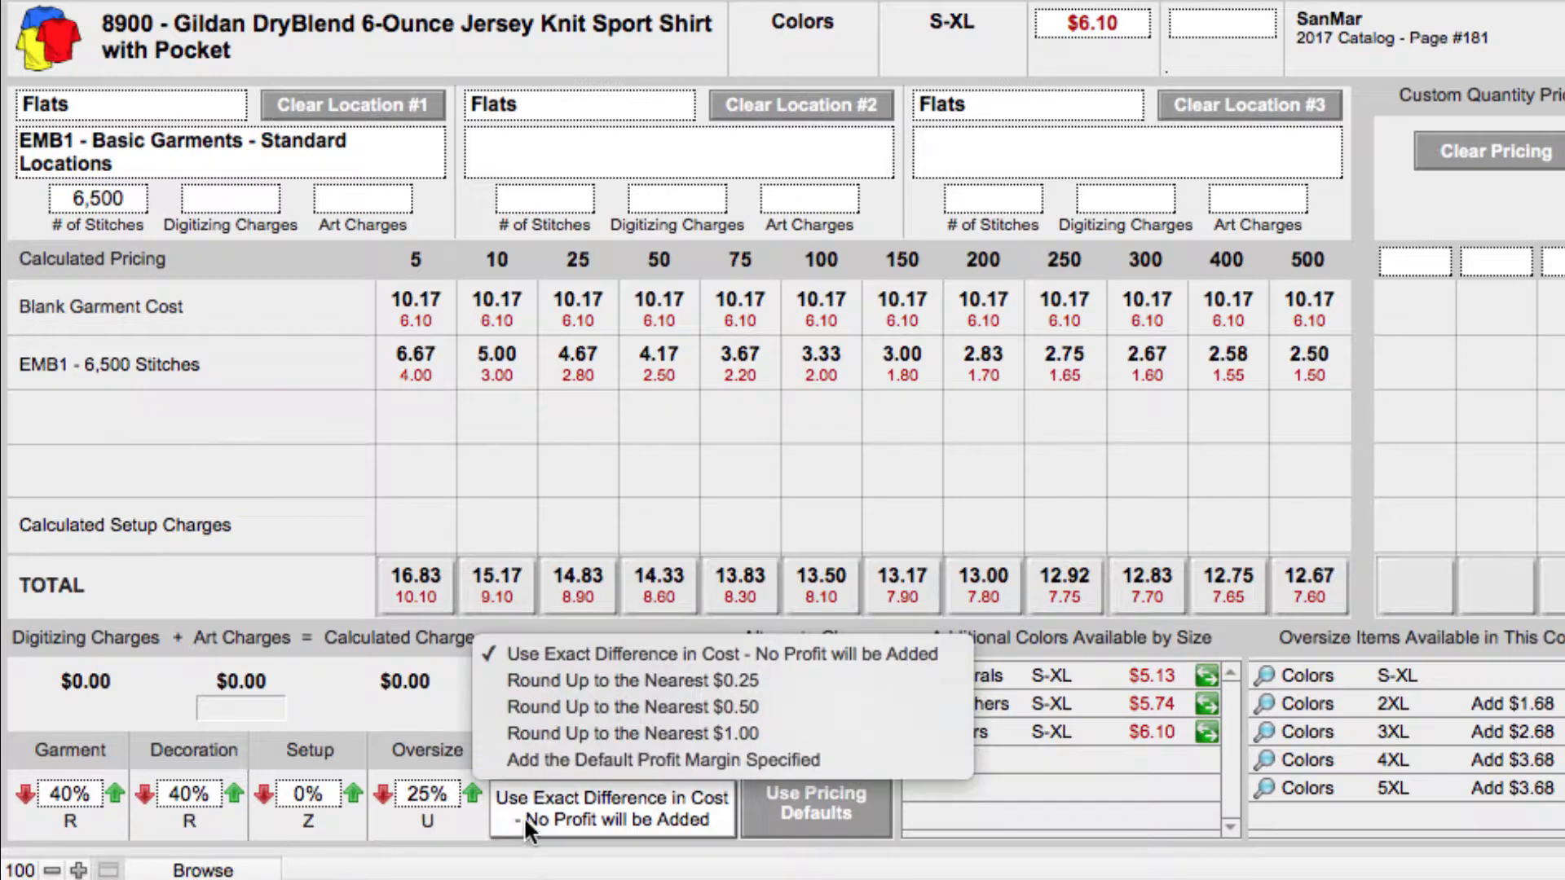
click(388, 846)
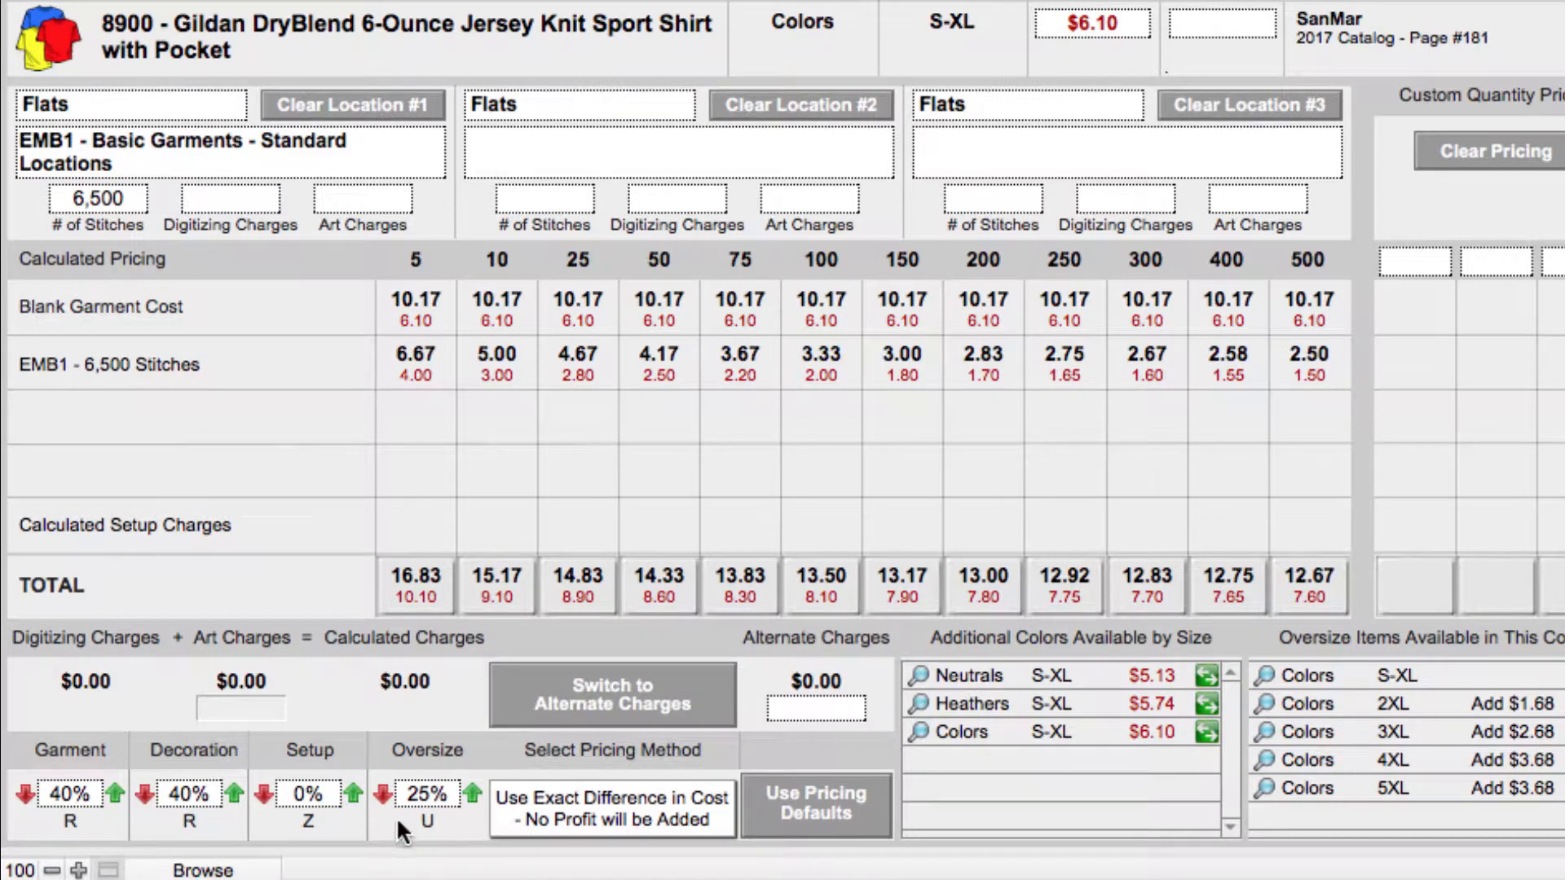
Try garment and decoration margins of 42%, and bring both back down to 40%.
click(468, 810)
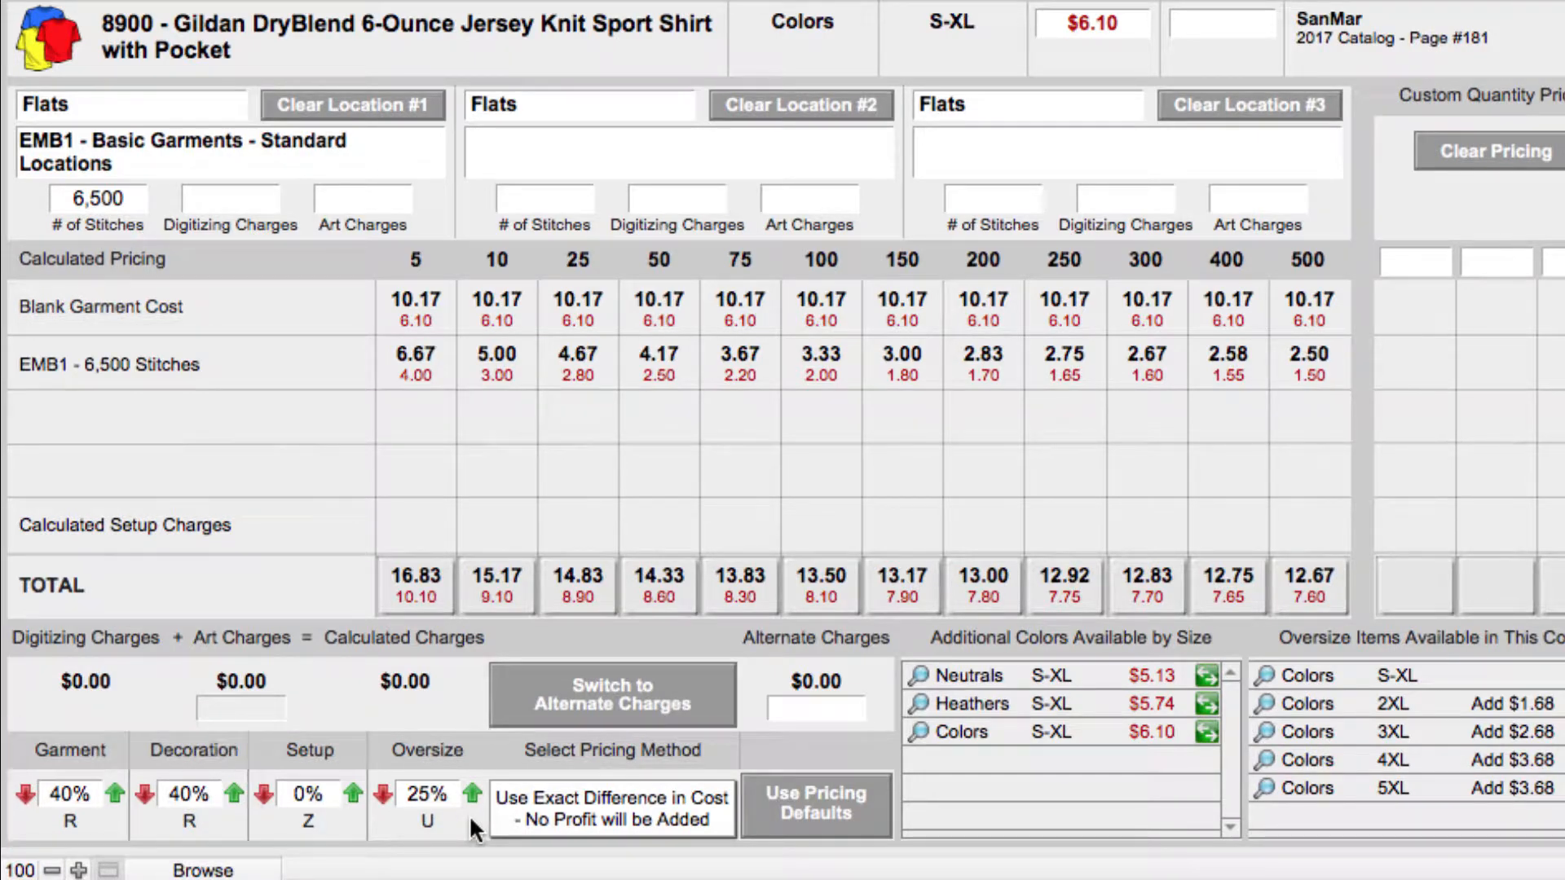
click(115, 792)
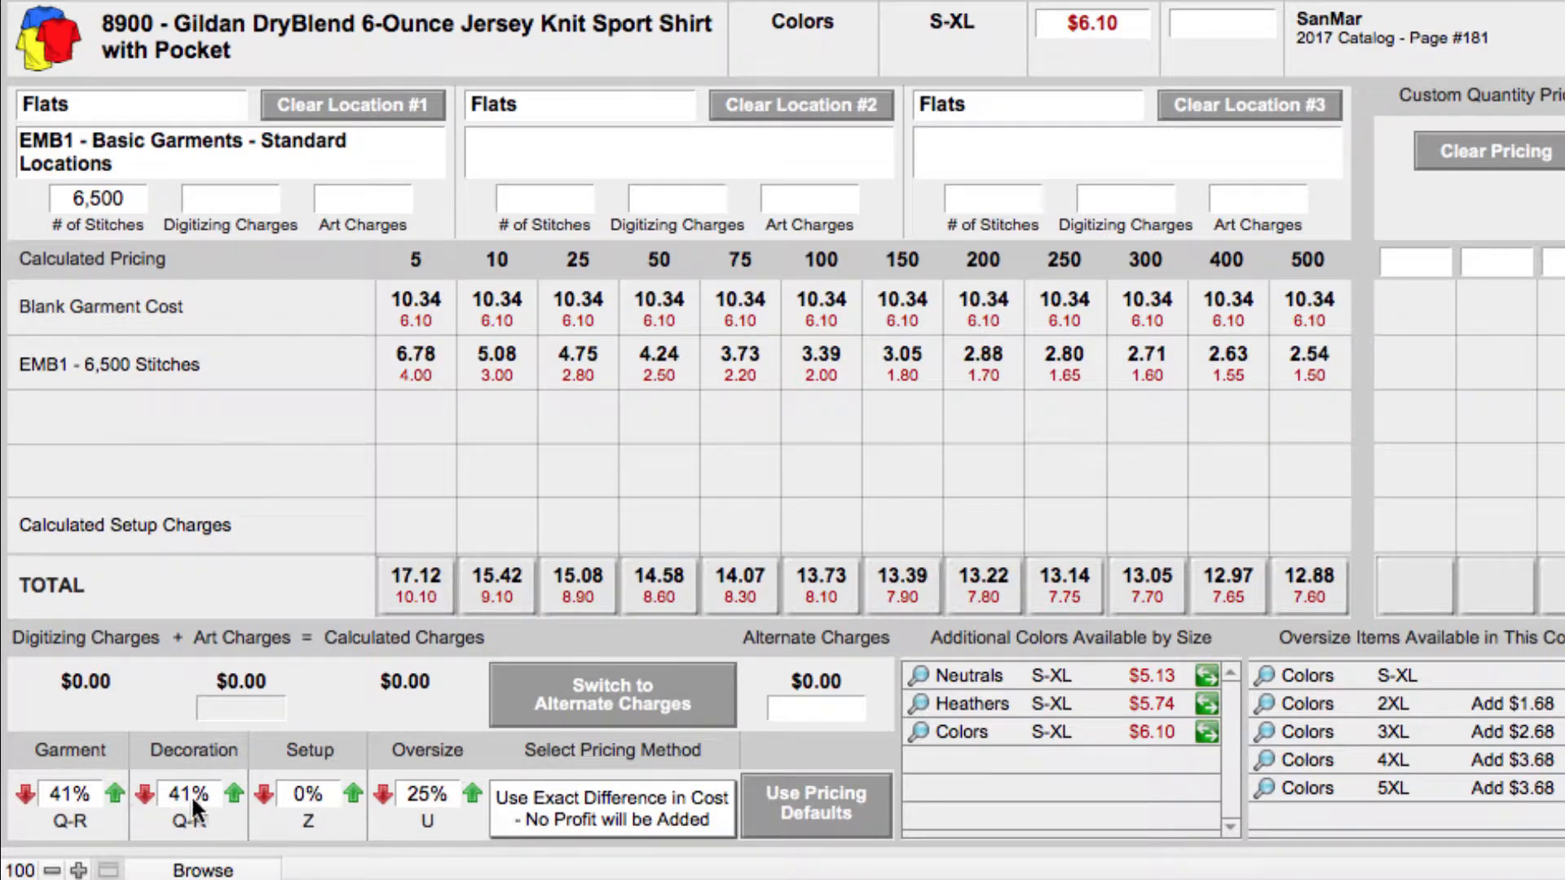
click(235, 794)
click(234, 794)
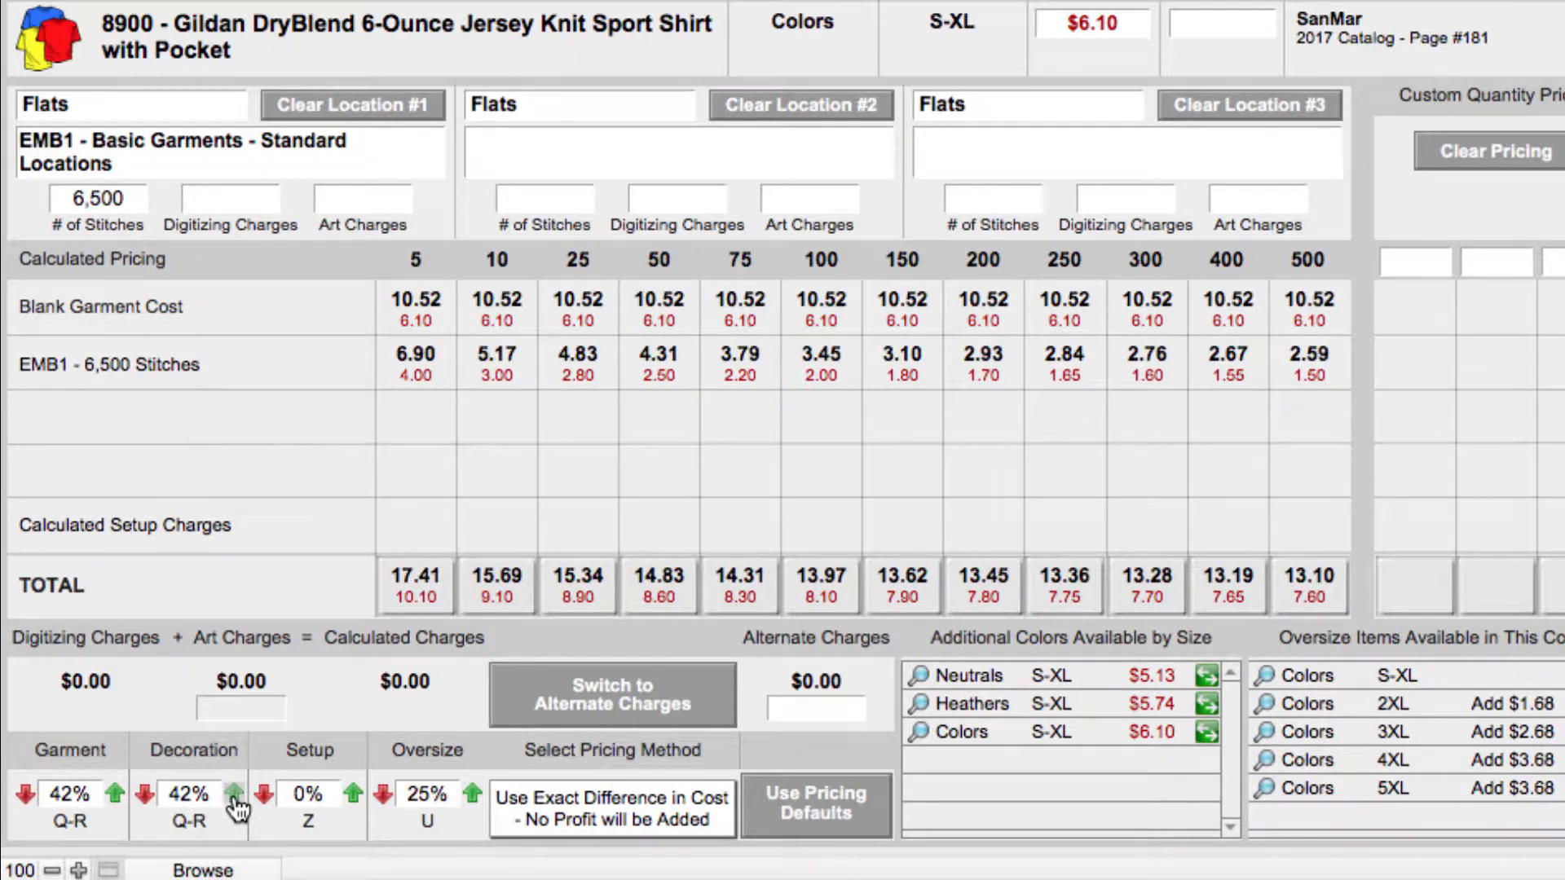
click(143, 801)
click(24, 800)
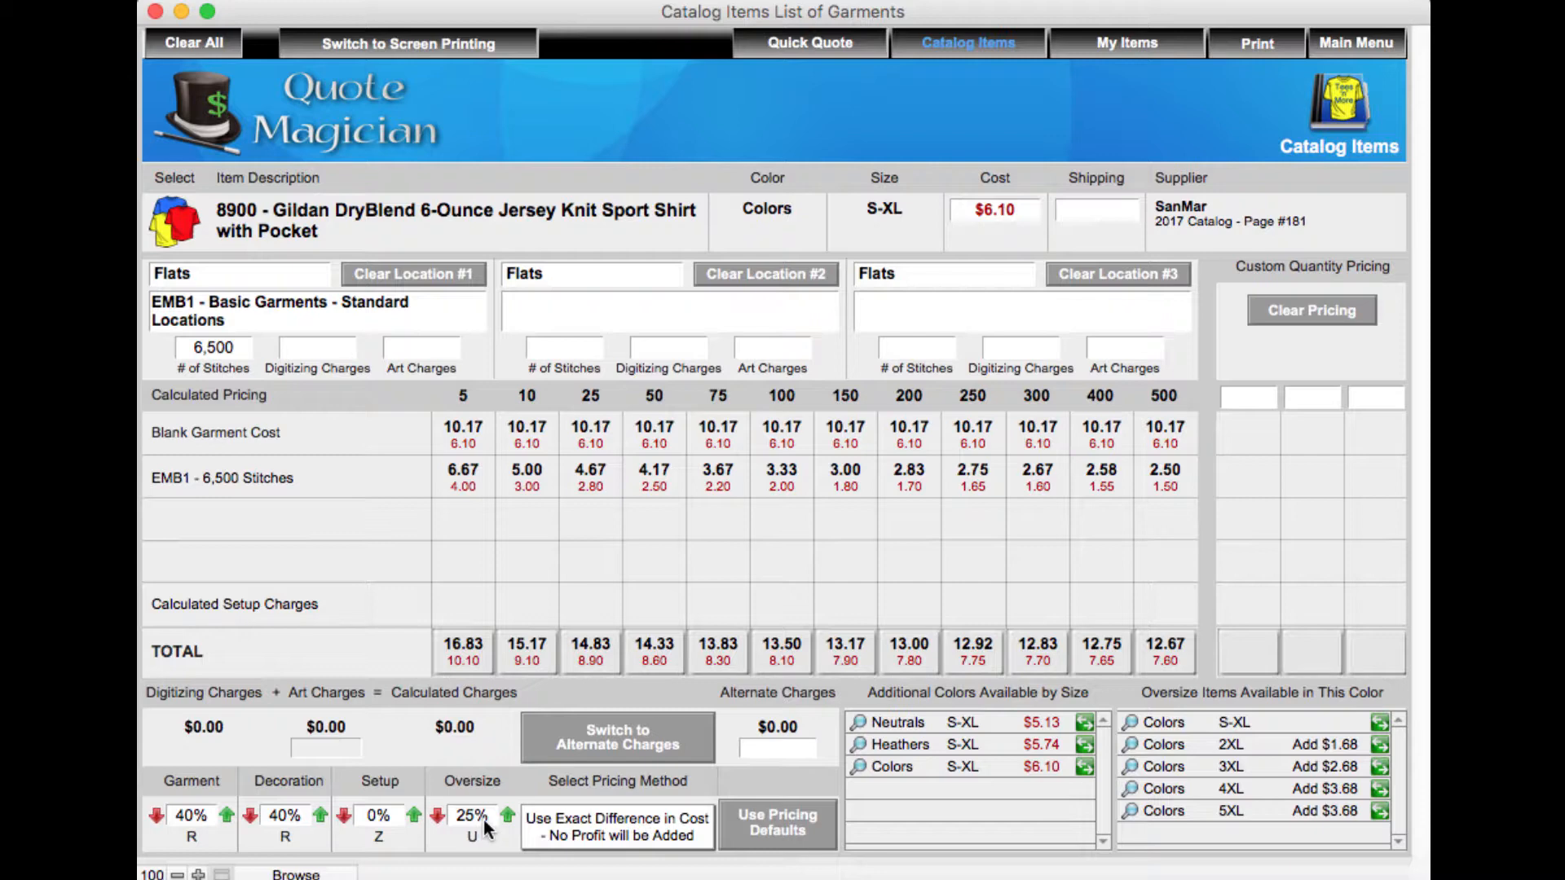
Add digitizing charges of 50.00 and art charges of 25.00 to embroidery location 1.
click(308, 354)
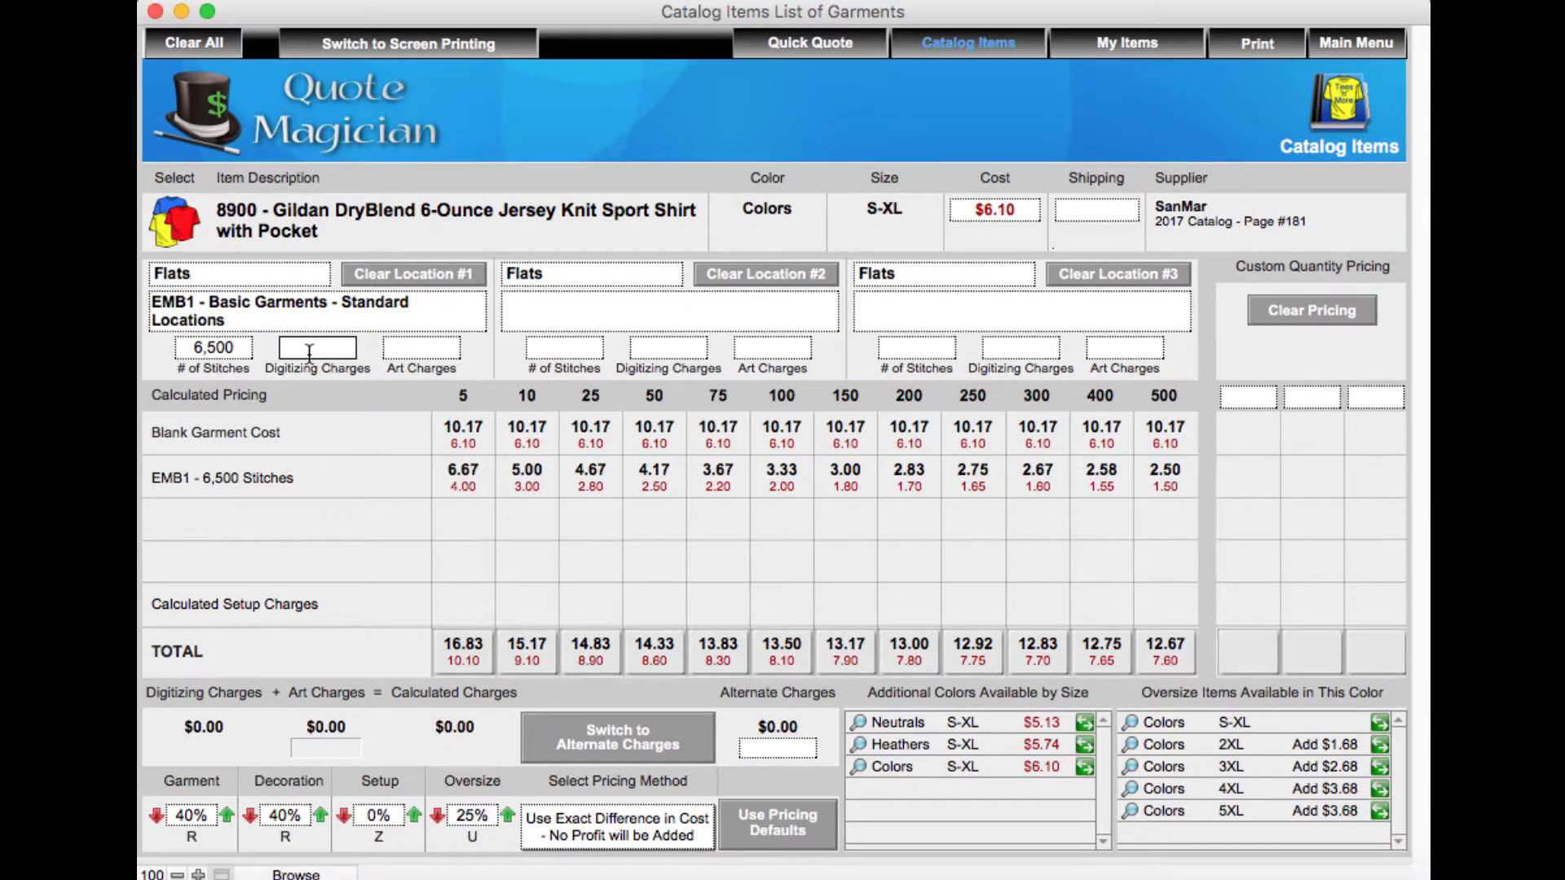
text(50)
key(Tab)
text(25)
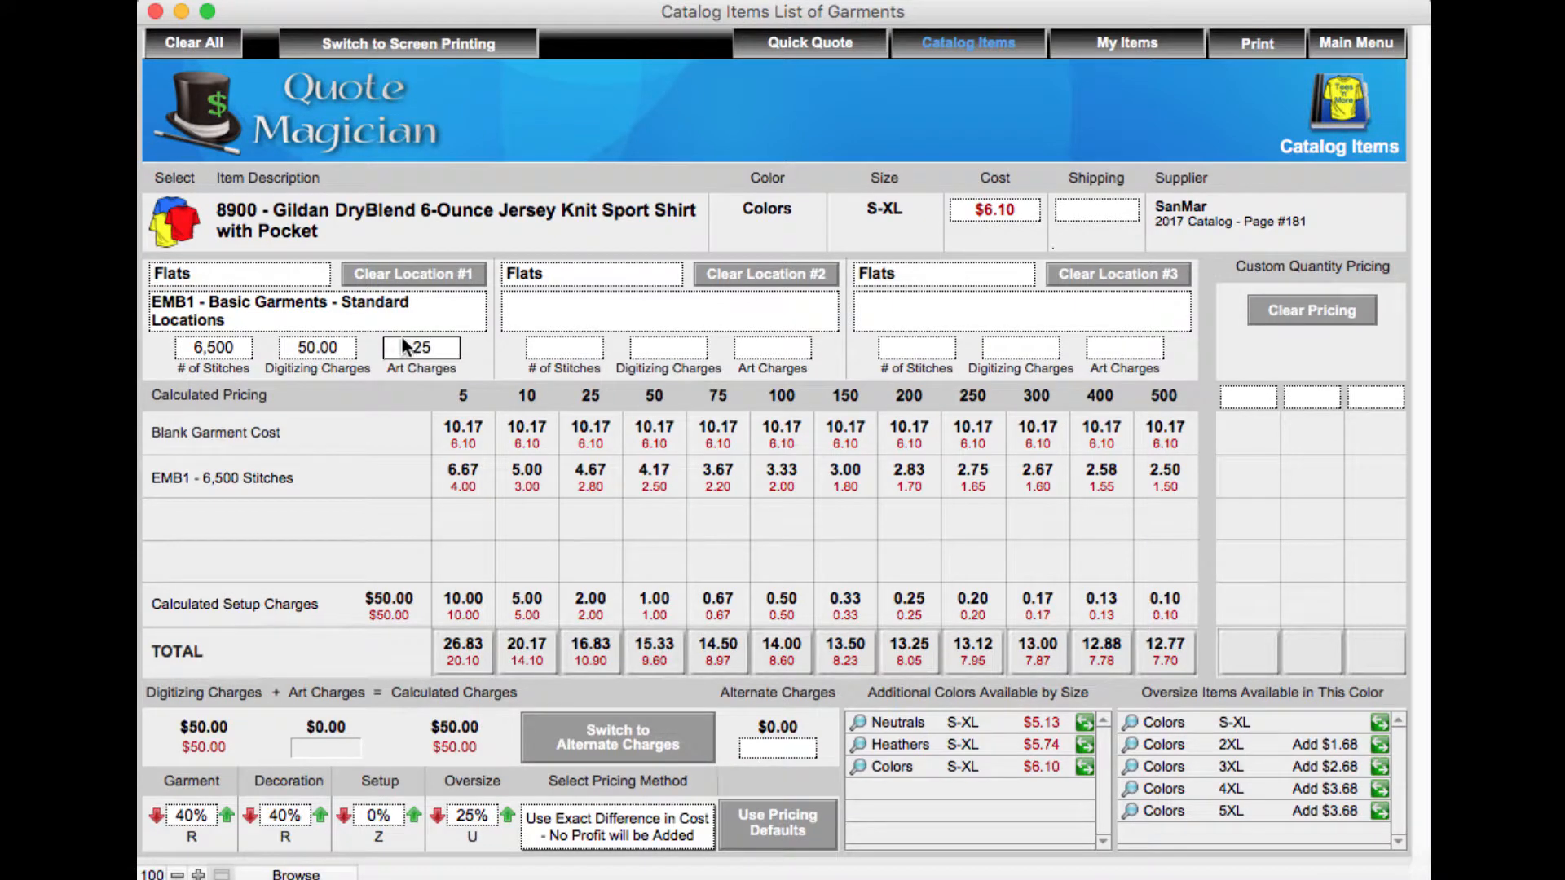
click(470, 349)
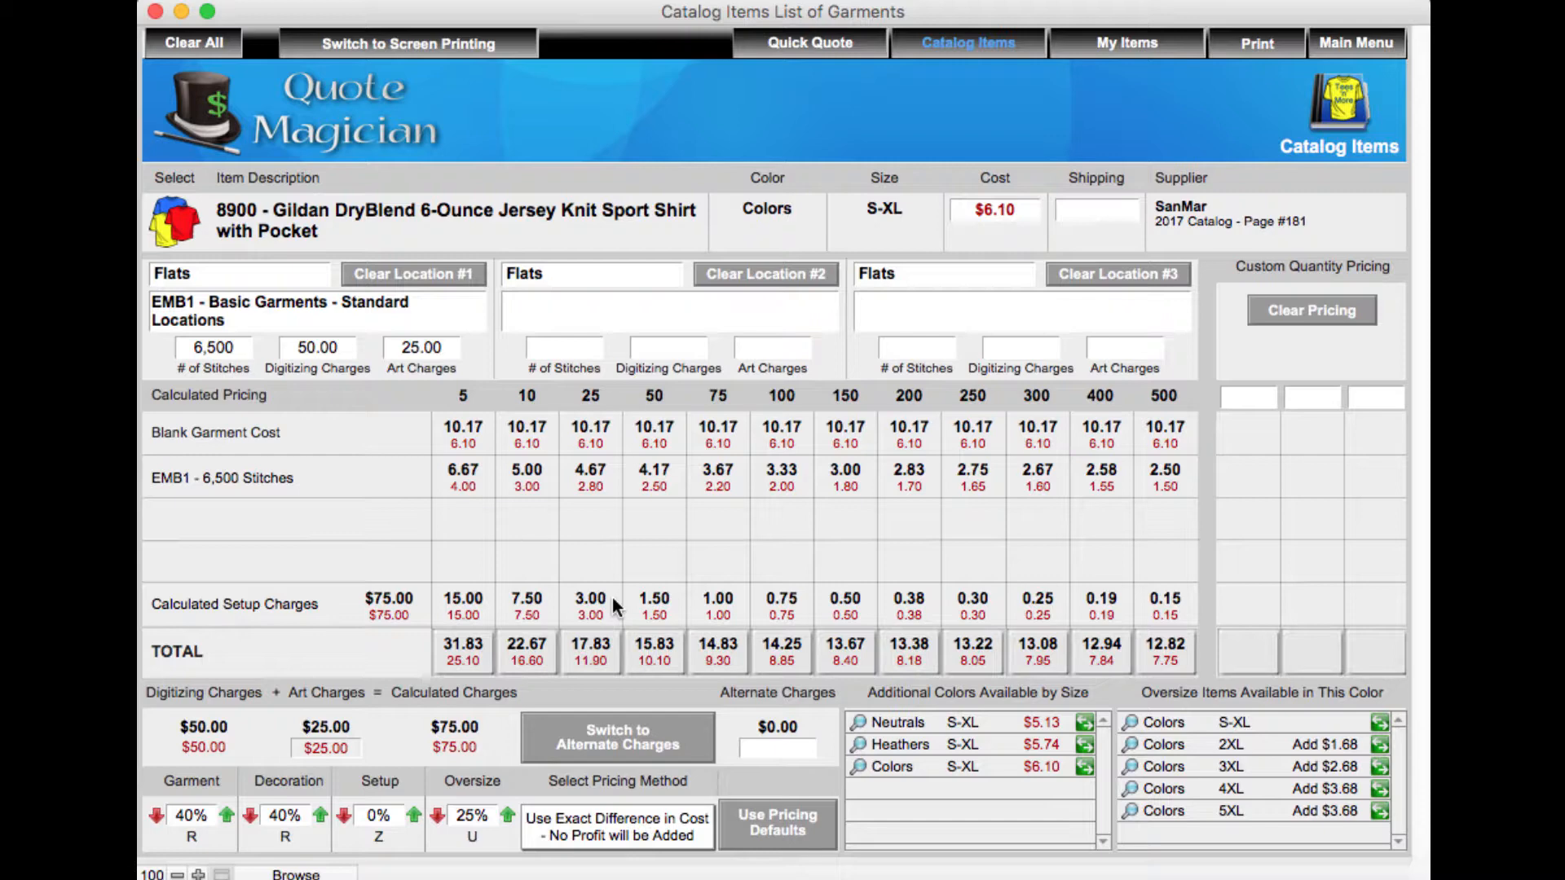
Calculate custom quantity pricing for 18 and 36 pieces.
click(1240, 396)
text(18)
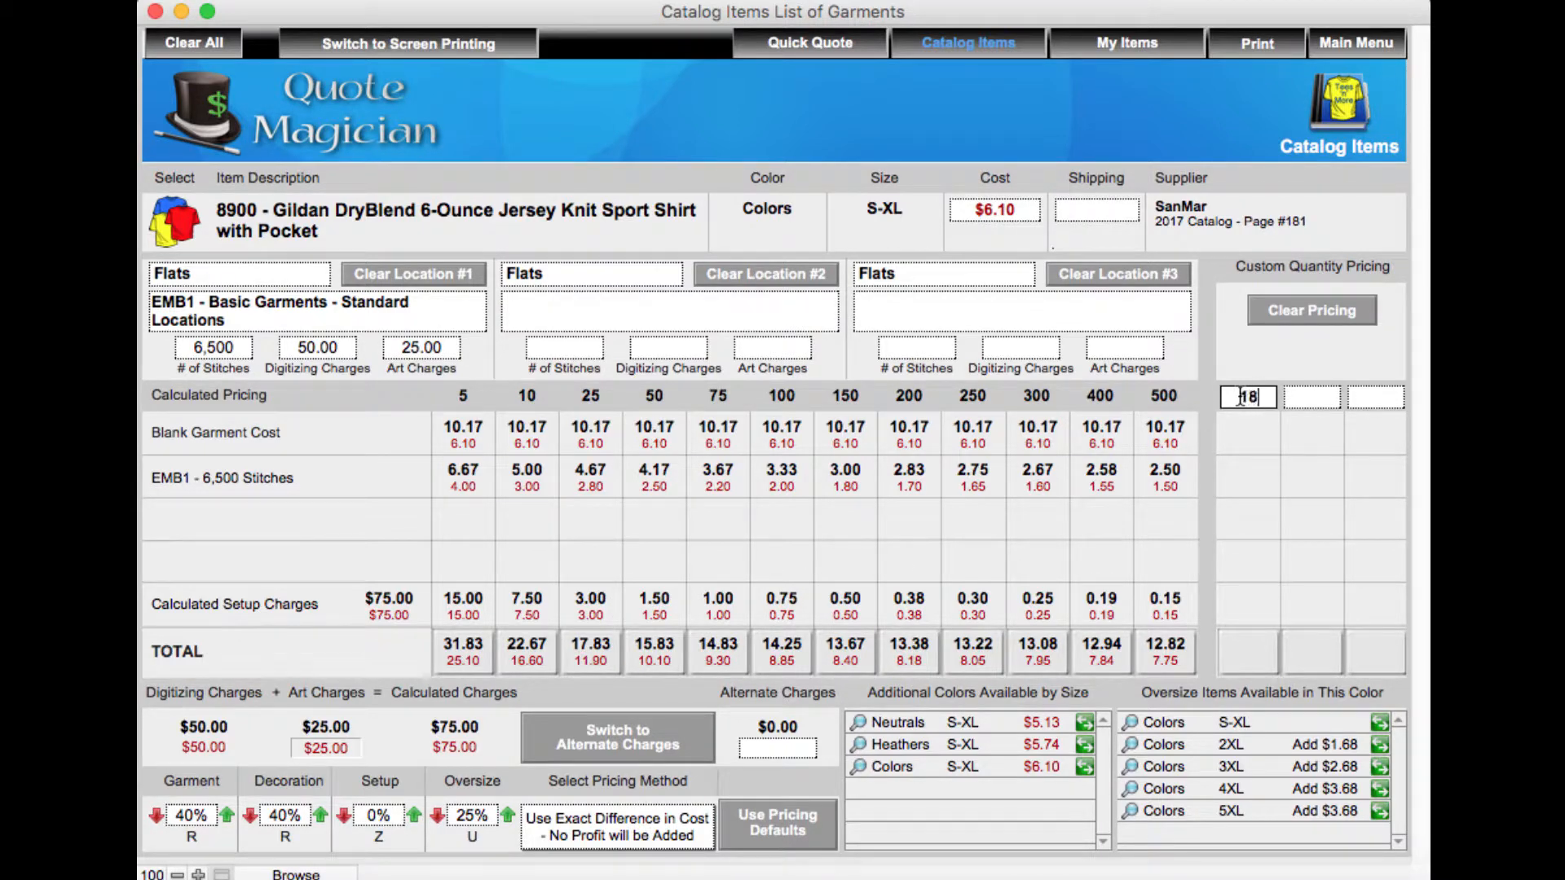
click(1248, 355)
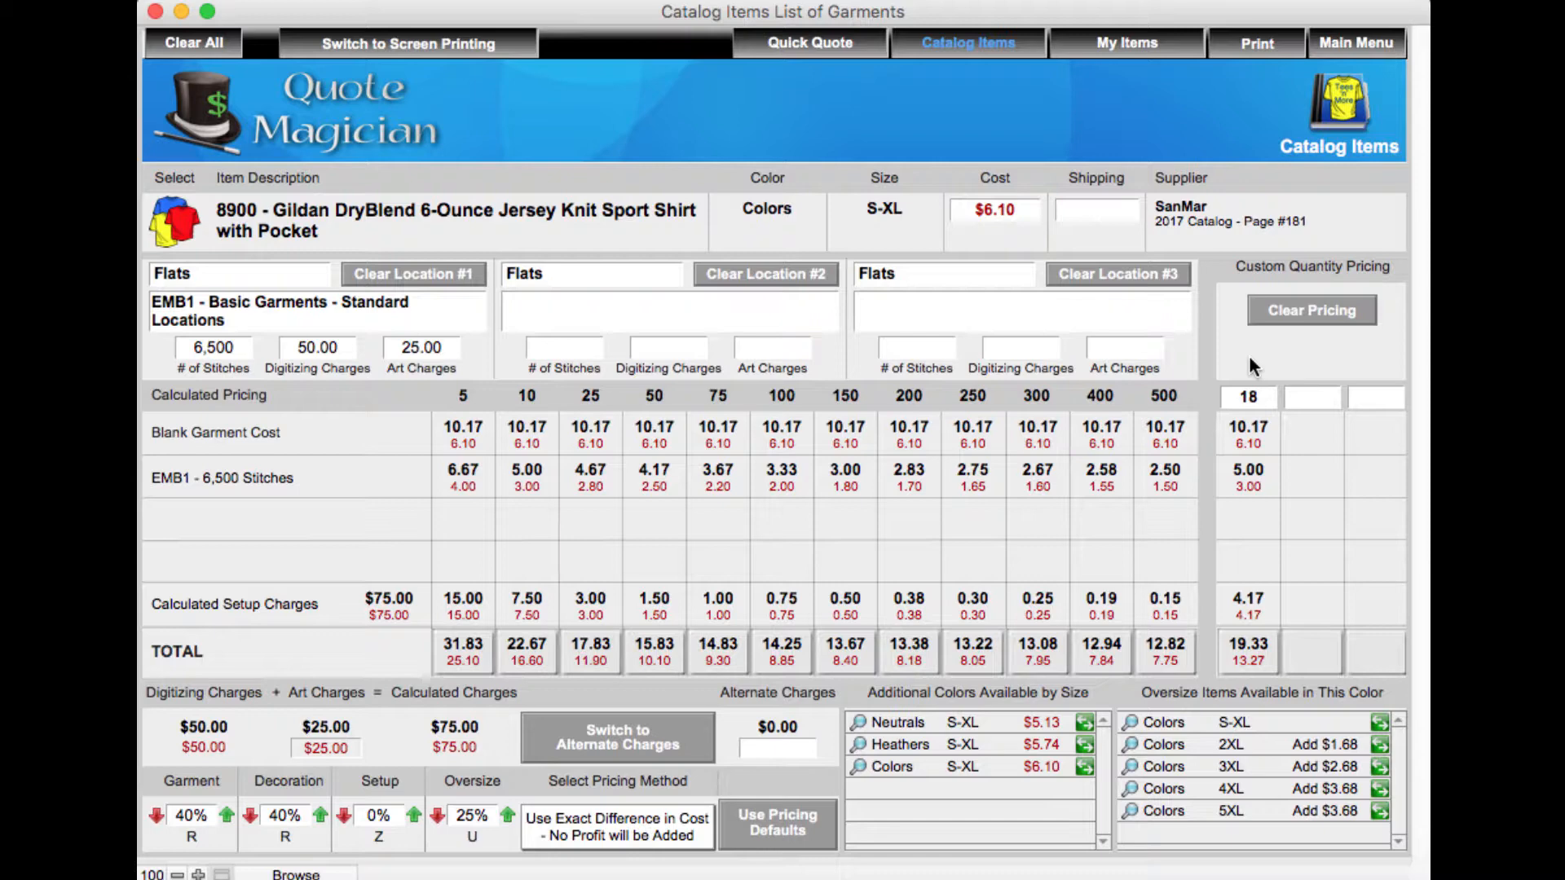
click(1323, 388)
text(36)
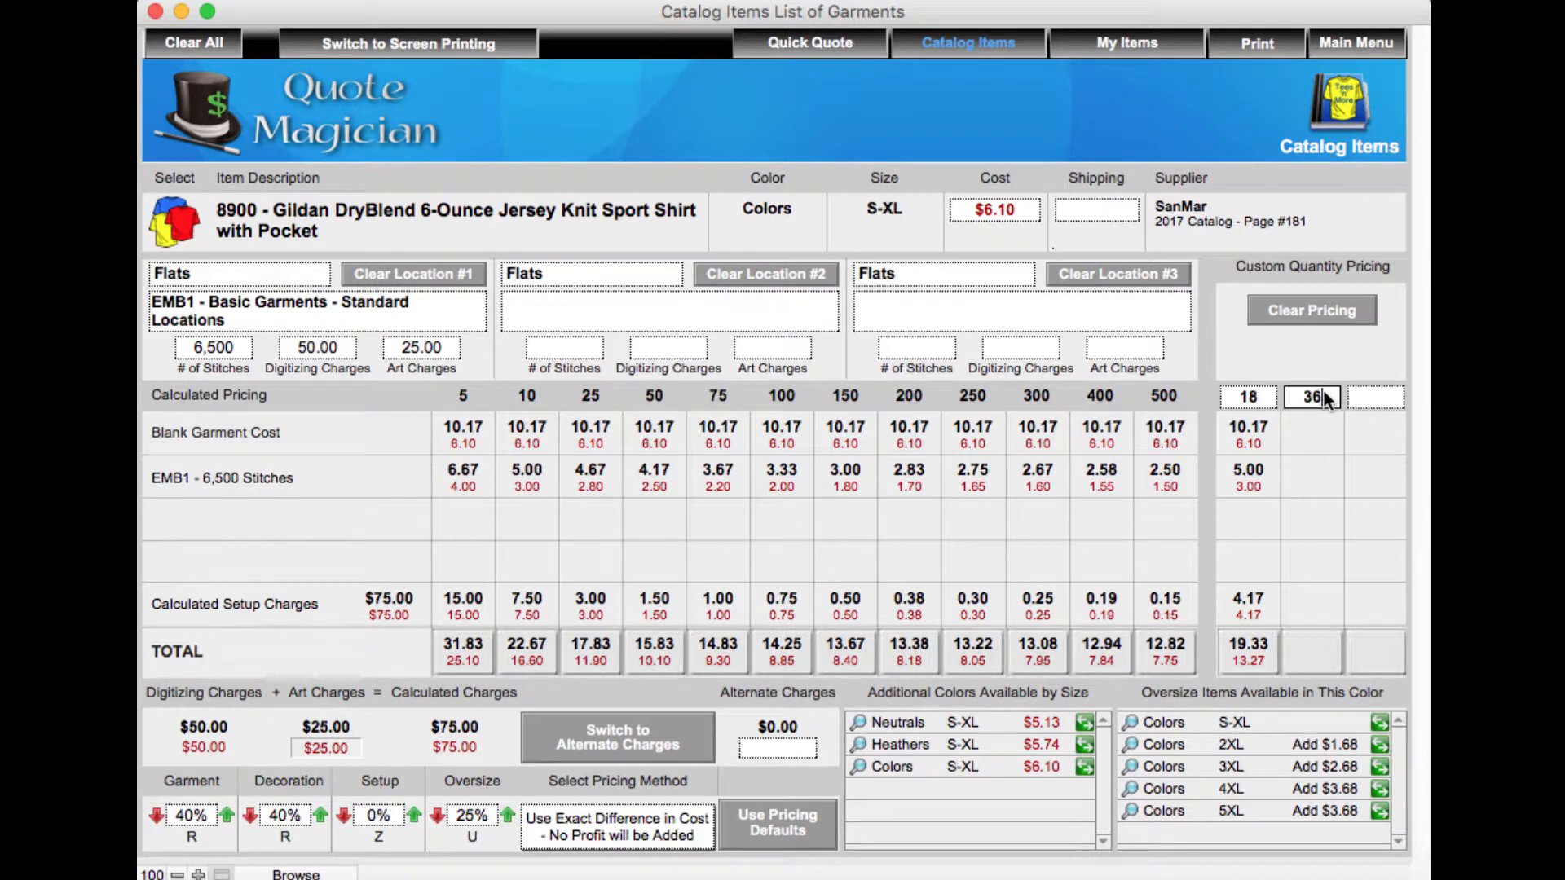
click(1293, 355)
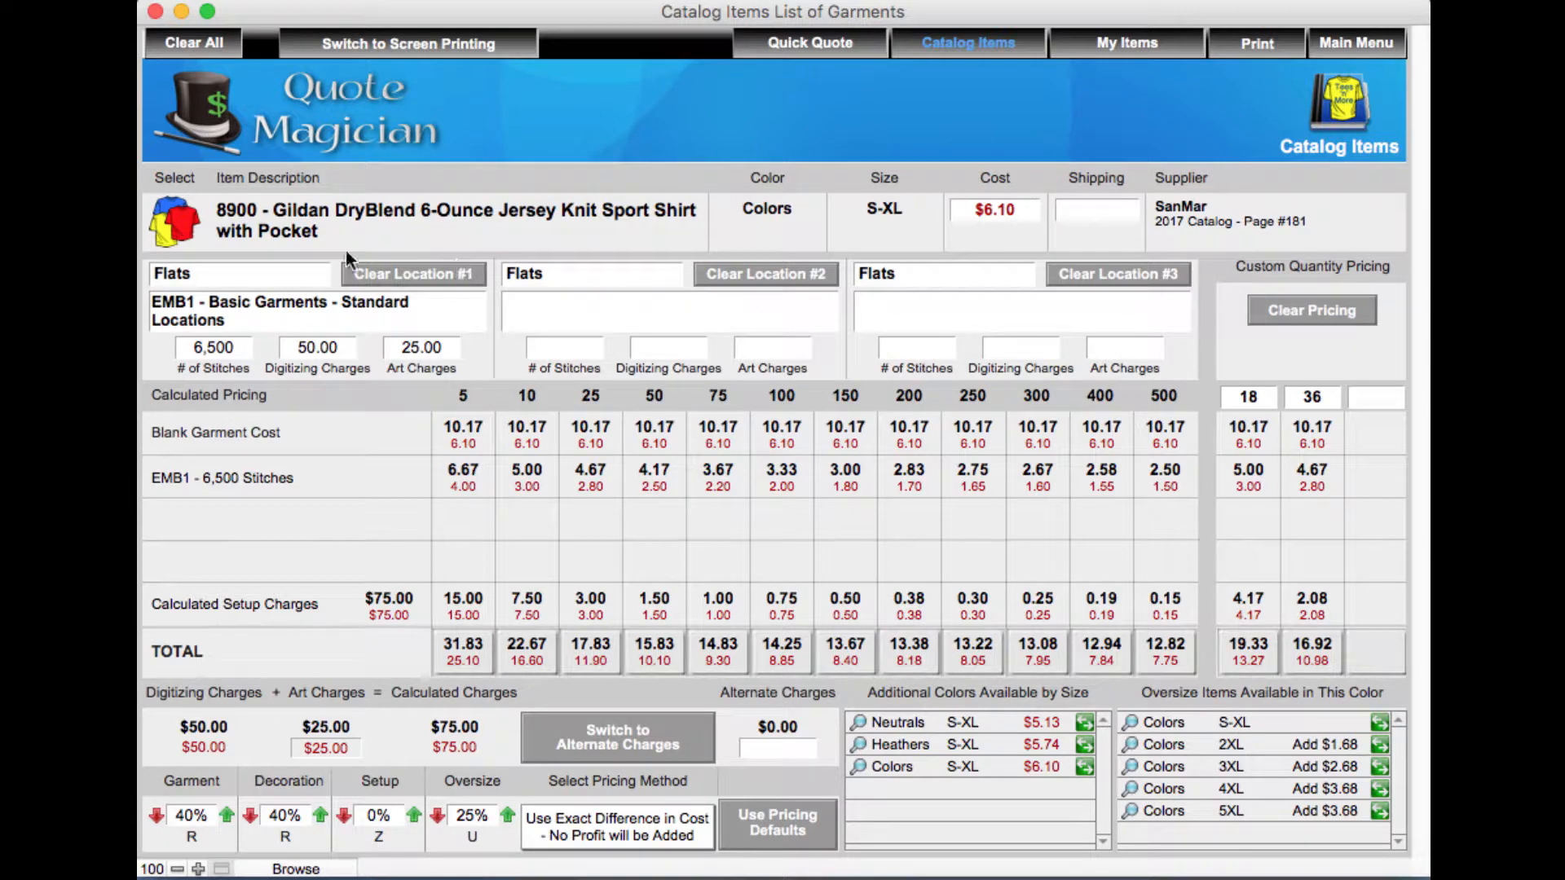
Open the catalog garment list and filter it by item number PC61.
click(181, 224)
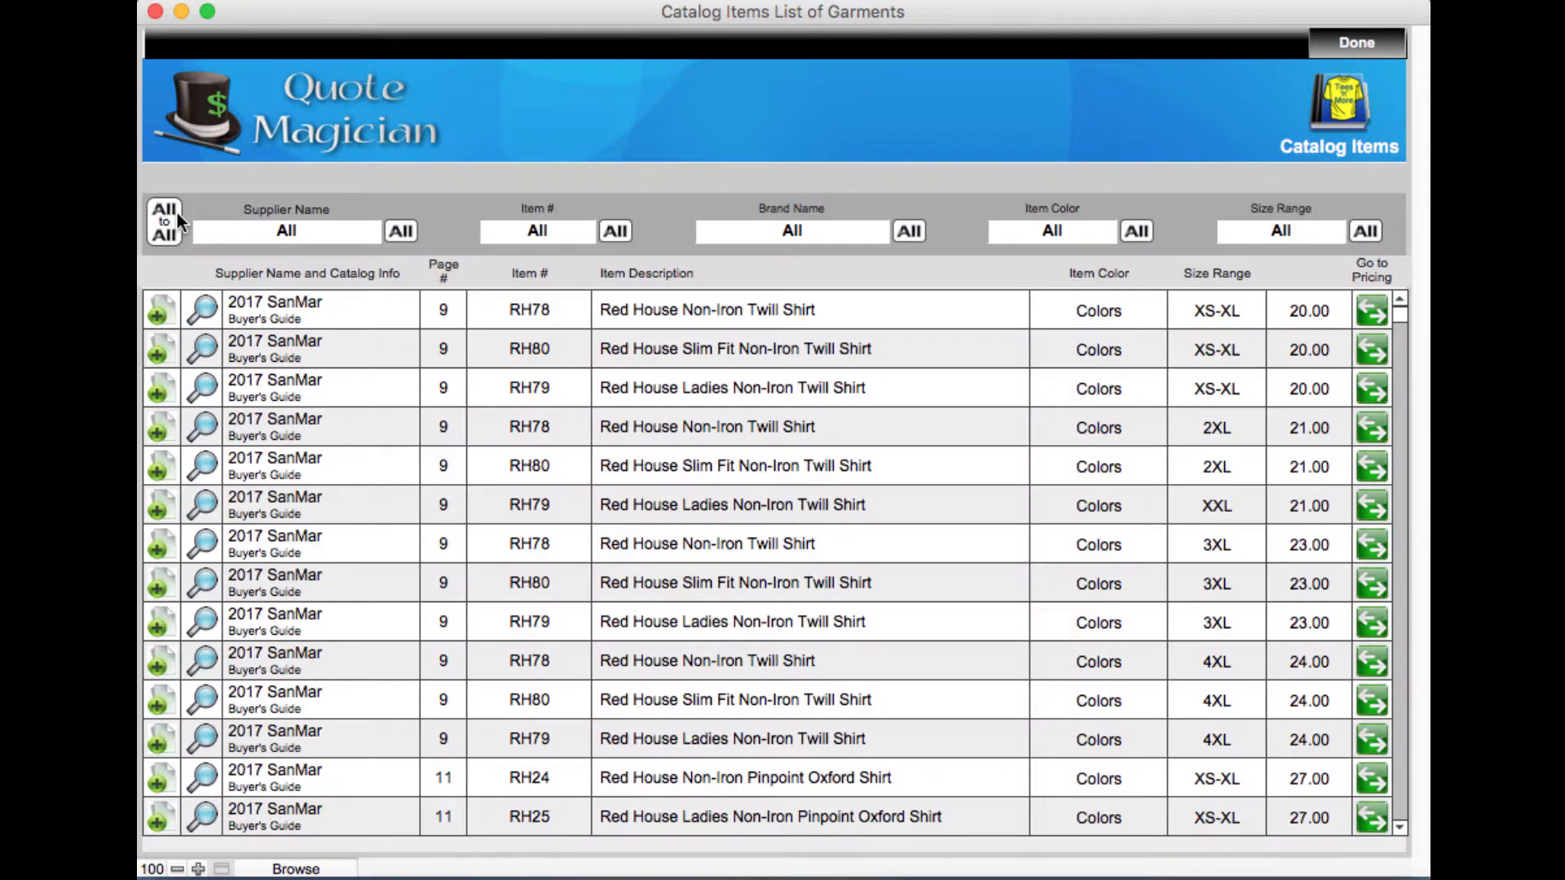
click(557, 229)
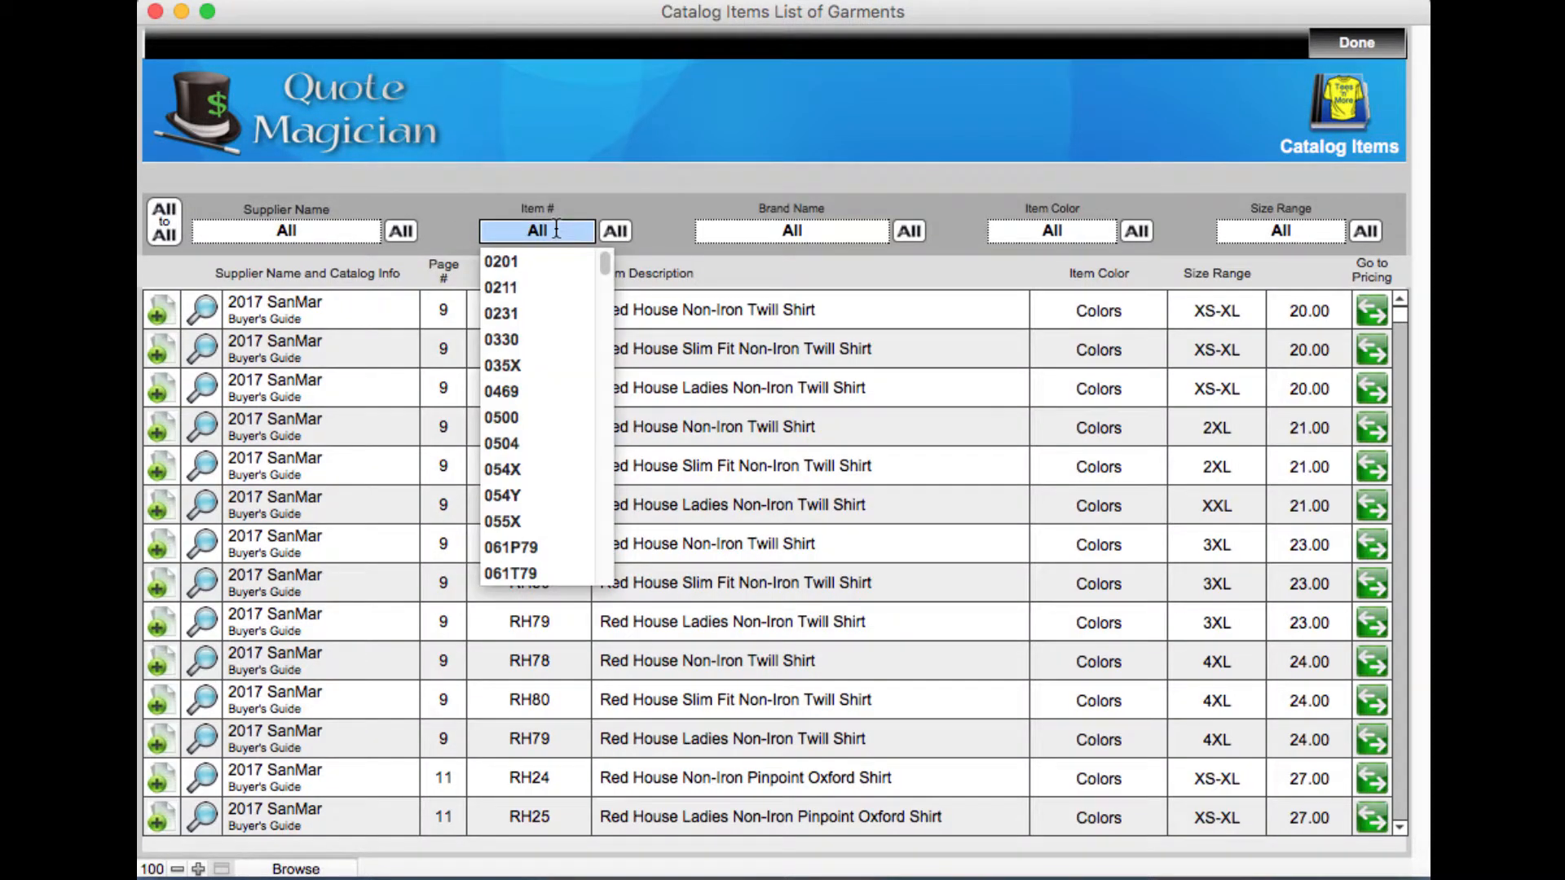
text(pc61)
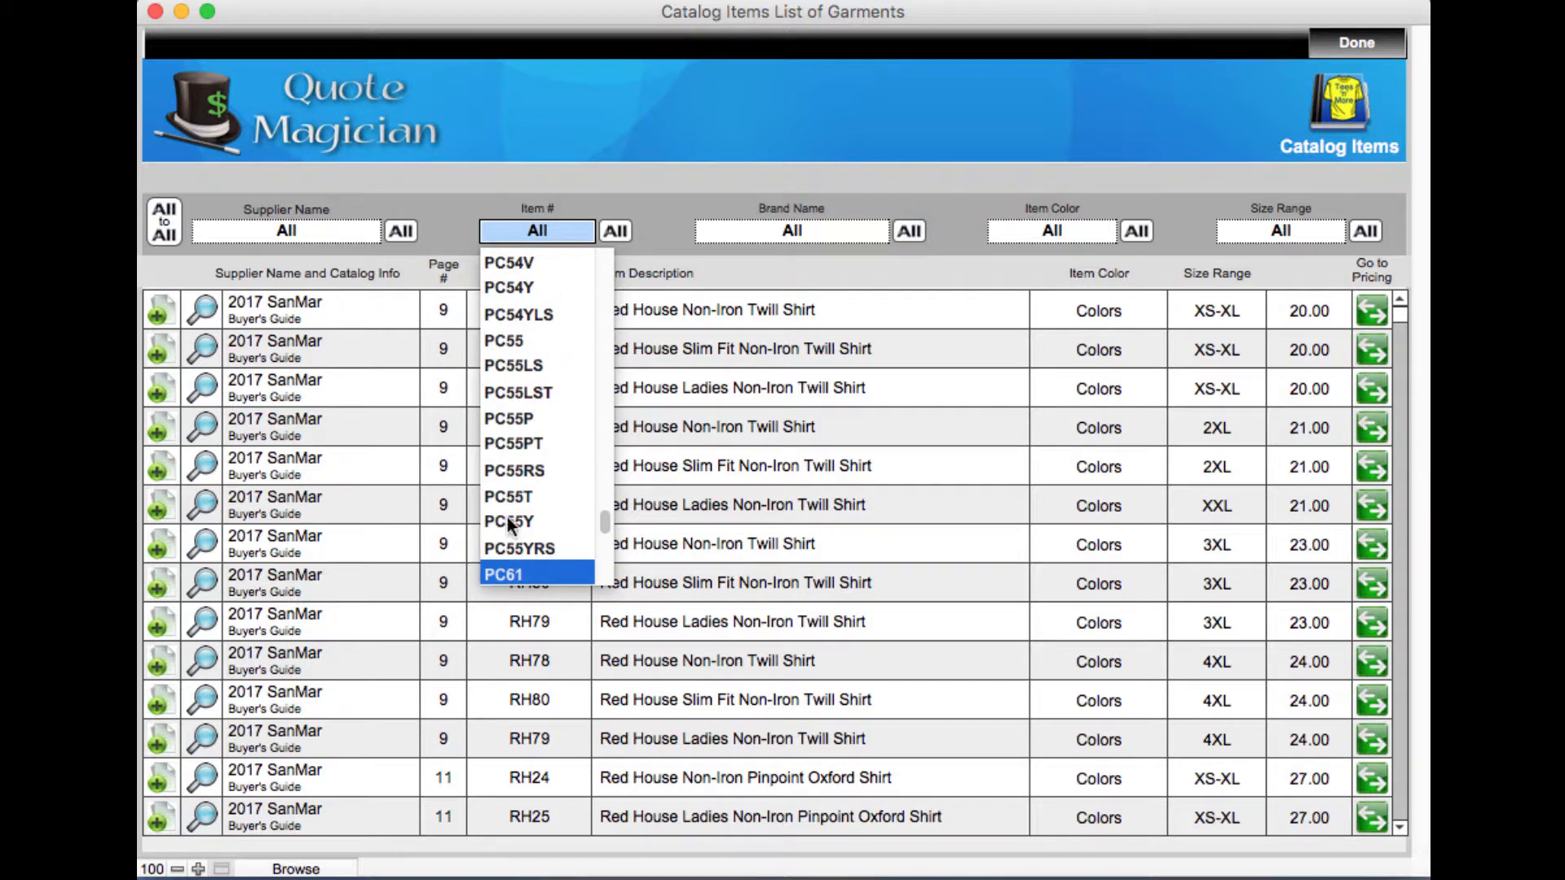
click(509, 574)
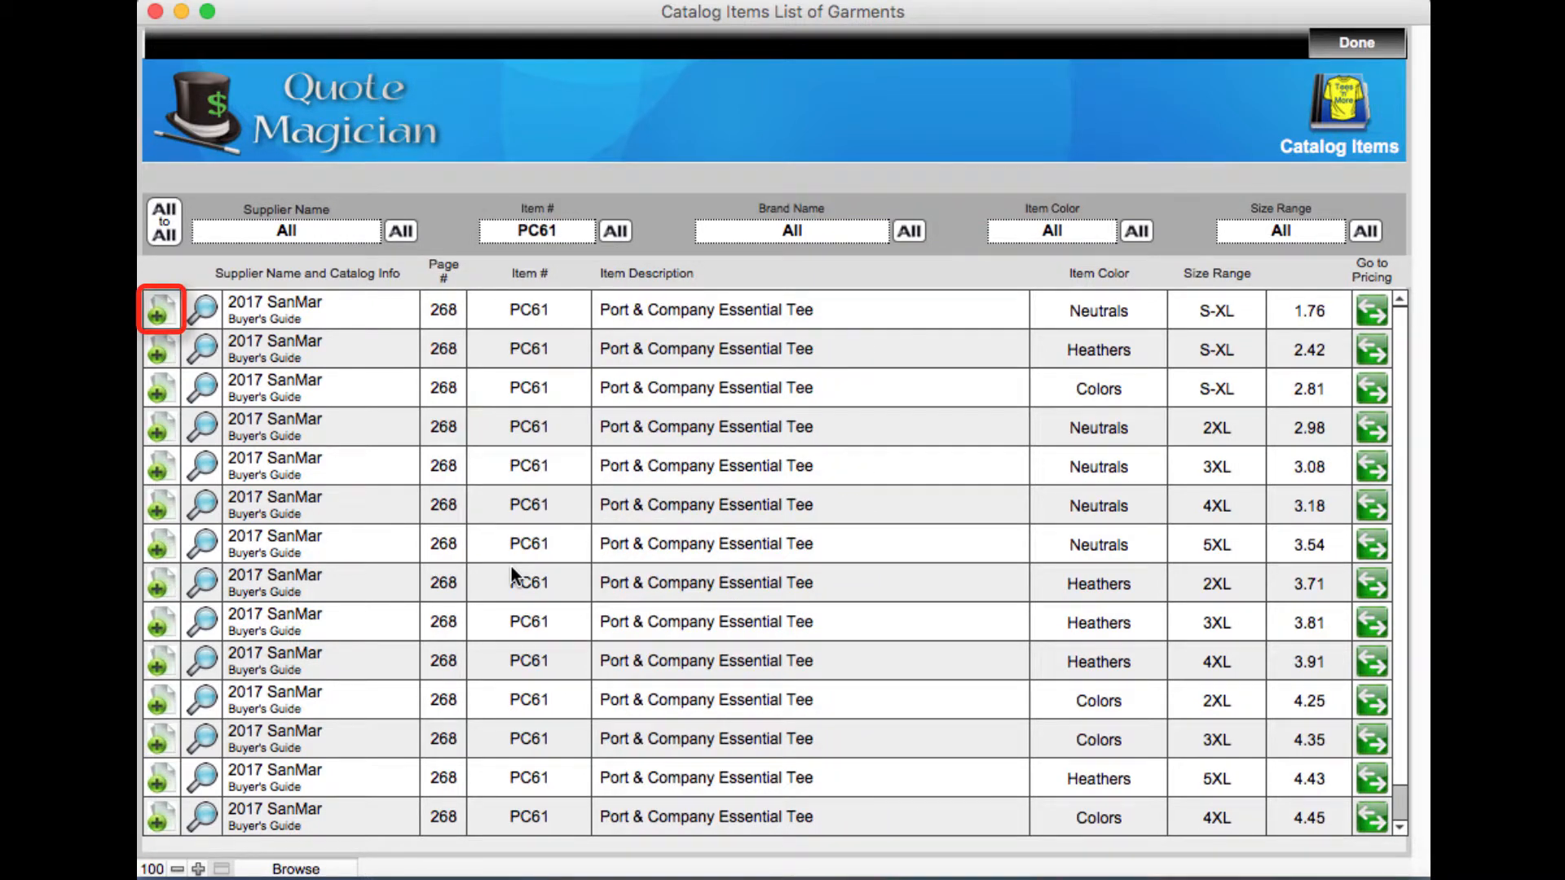
Add the PC61 Essential Tee in Neutrals, S-XL, to the My Items list with an item cost of 1.45.
click(159, 311)
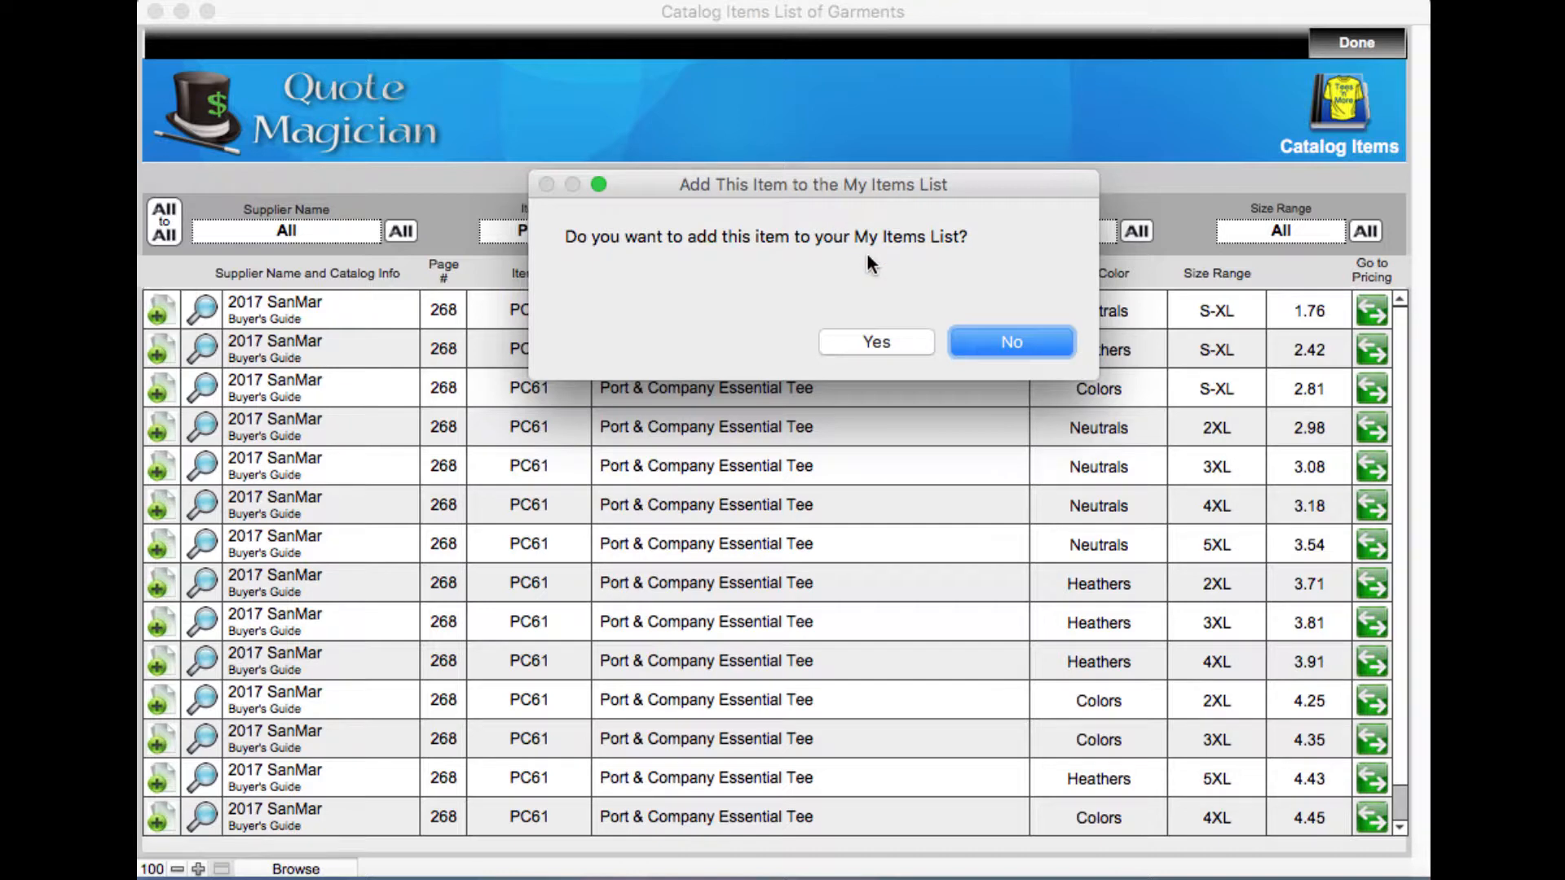
click(874, 342)
click(975, 338)
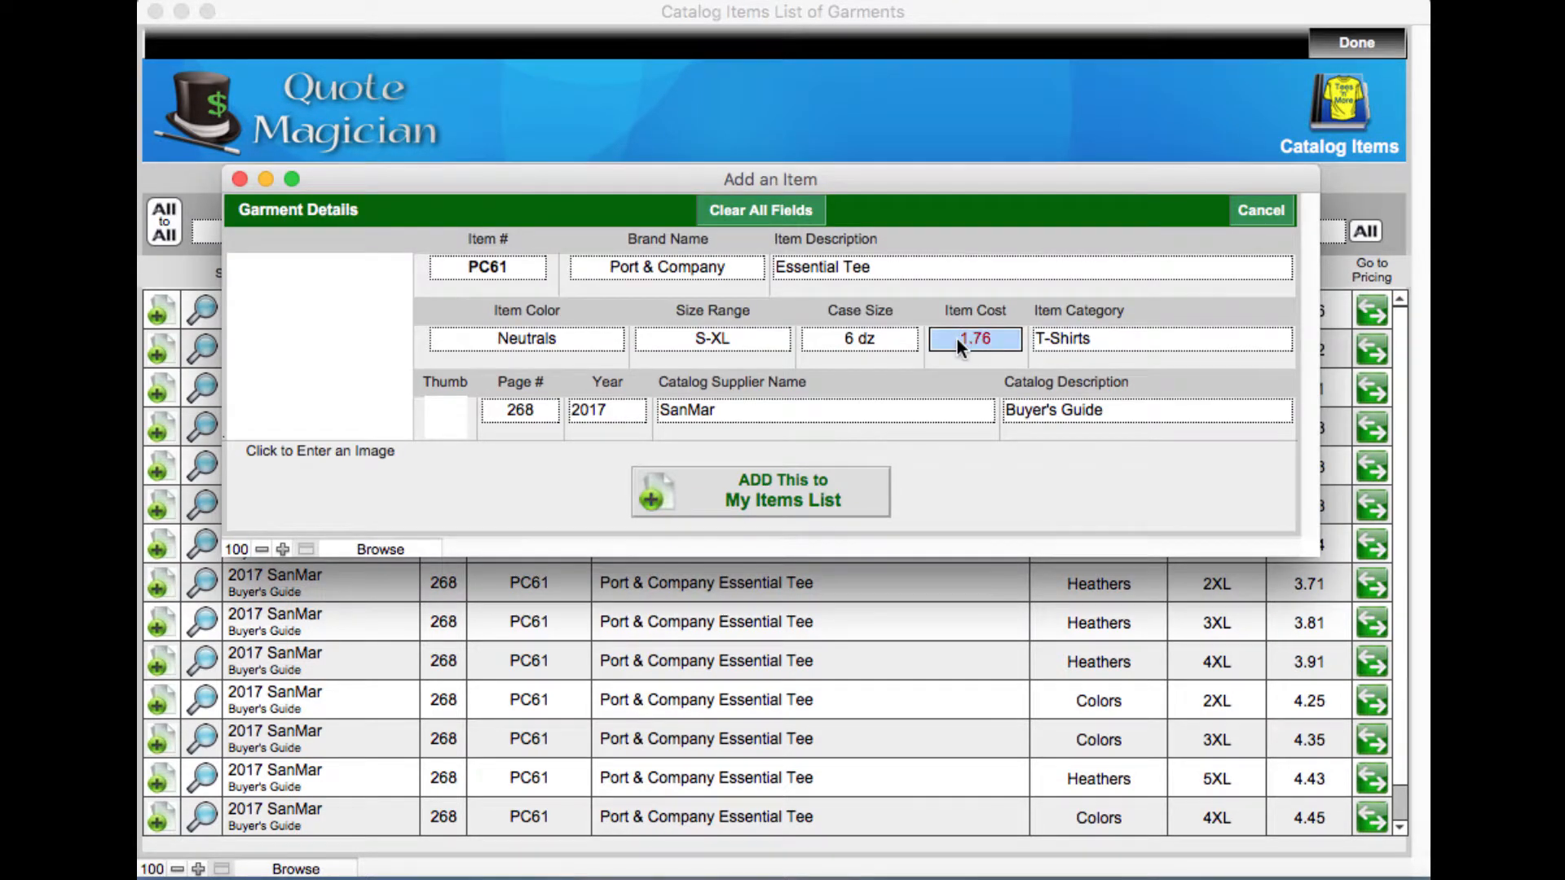
text(1.45)
click(962, 435)
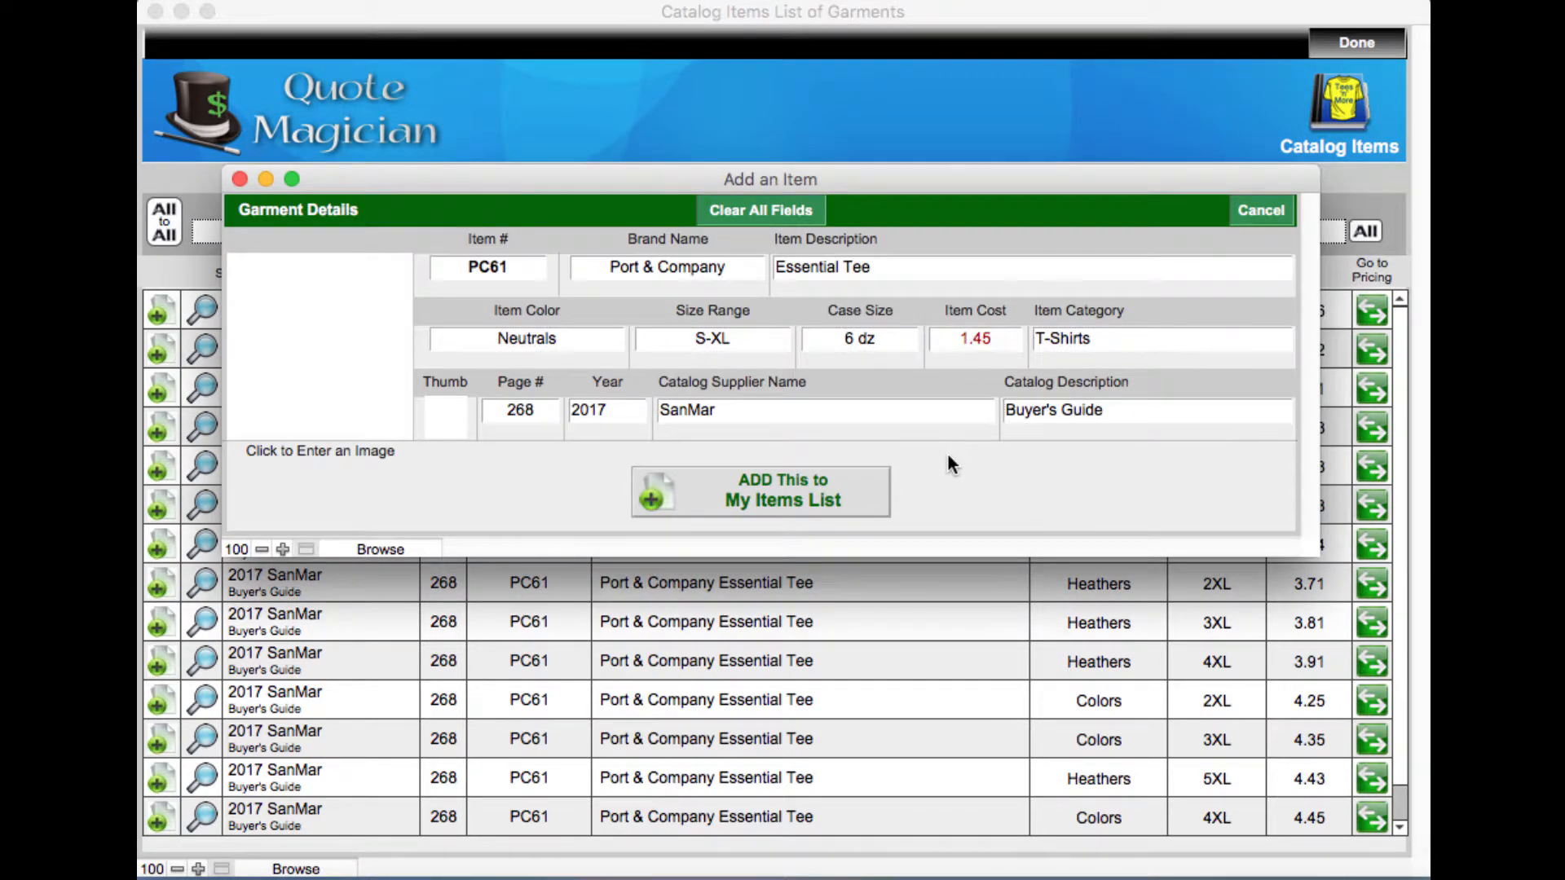
click(783, 493)
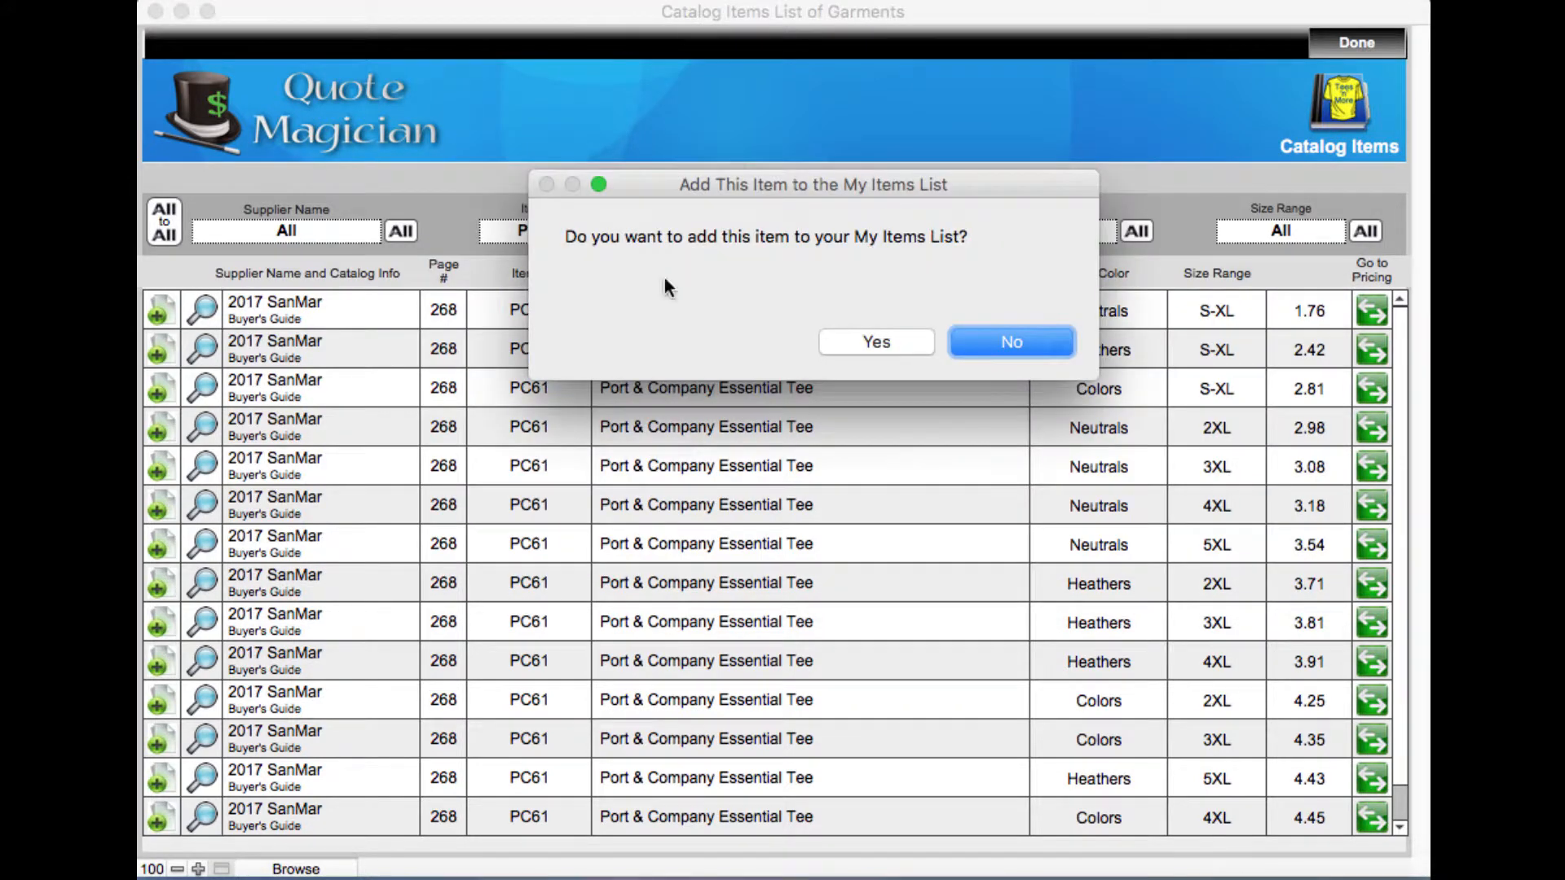
Add the PC61 Essential Tee in Heathers, S-XL, to the My Items list with an item cost of 1.60.
click(889, 341)
click(979, 338)
text(1.6)
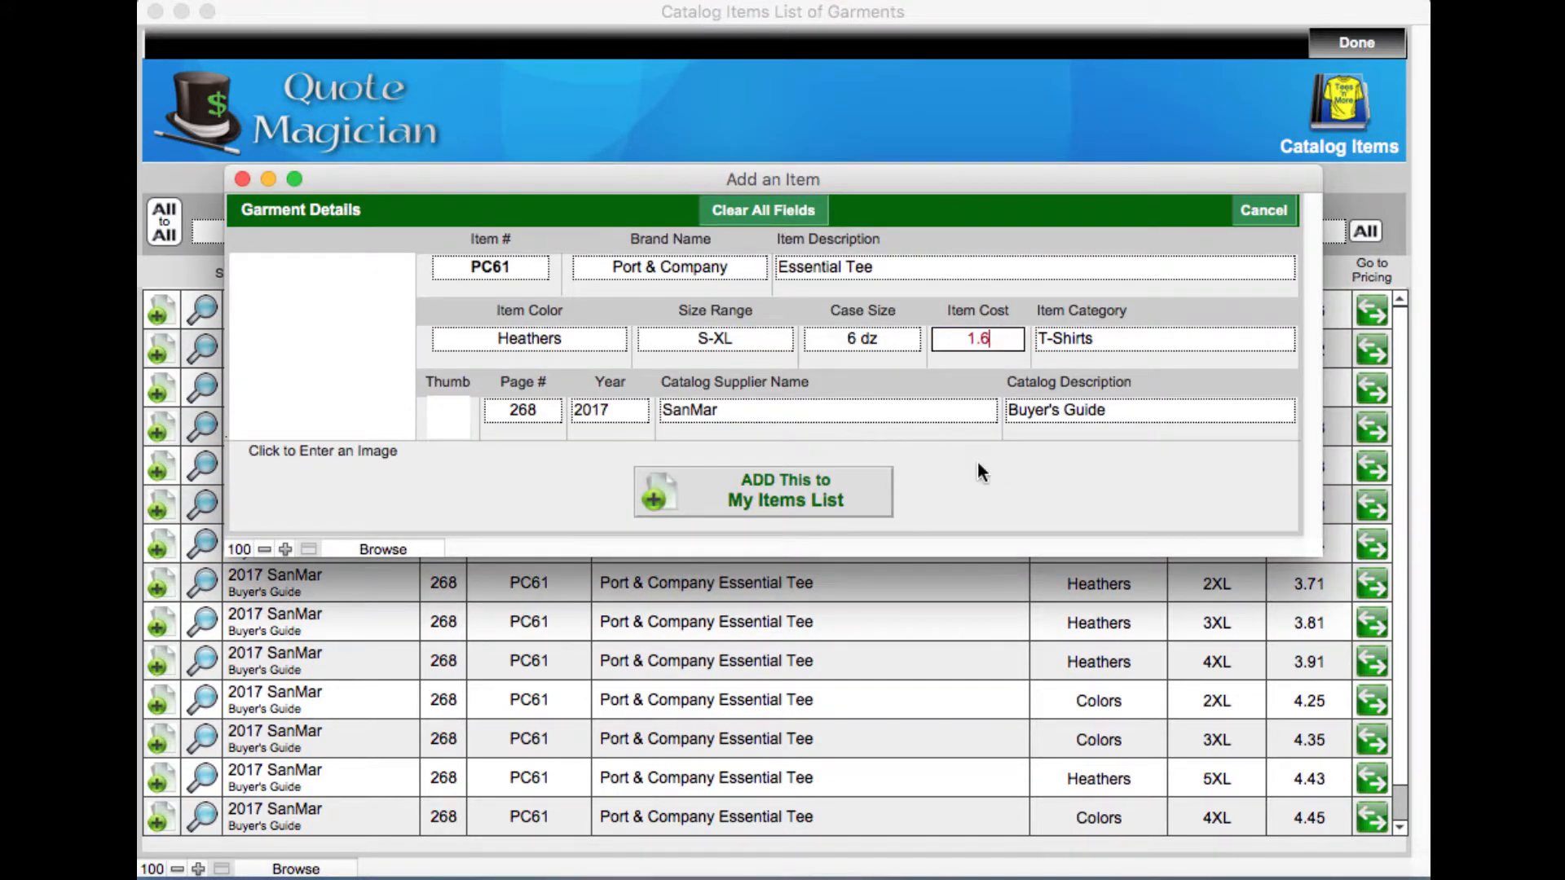
click(980, 473)
click(803, 491)
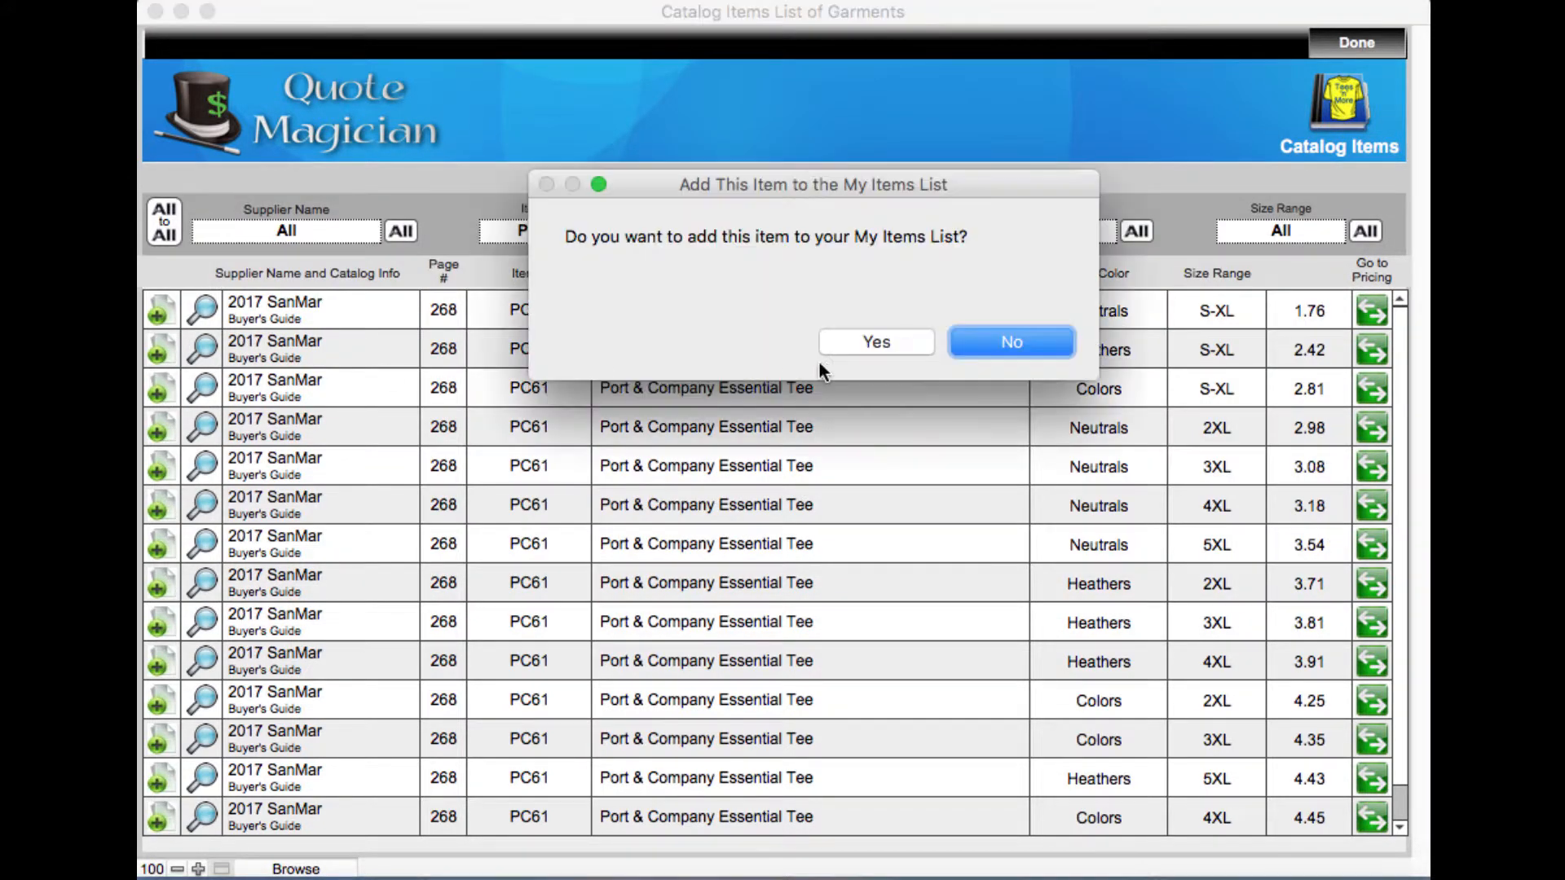
Add the PC61 Essential Tee in Colors, S-XL, to the My Items list at a cost of 1.65, and close the catalog list.
click(825, 351)
click(1007, 338)
text(1.65)
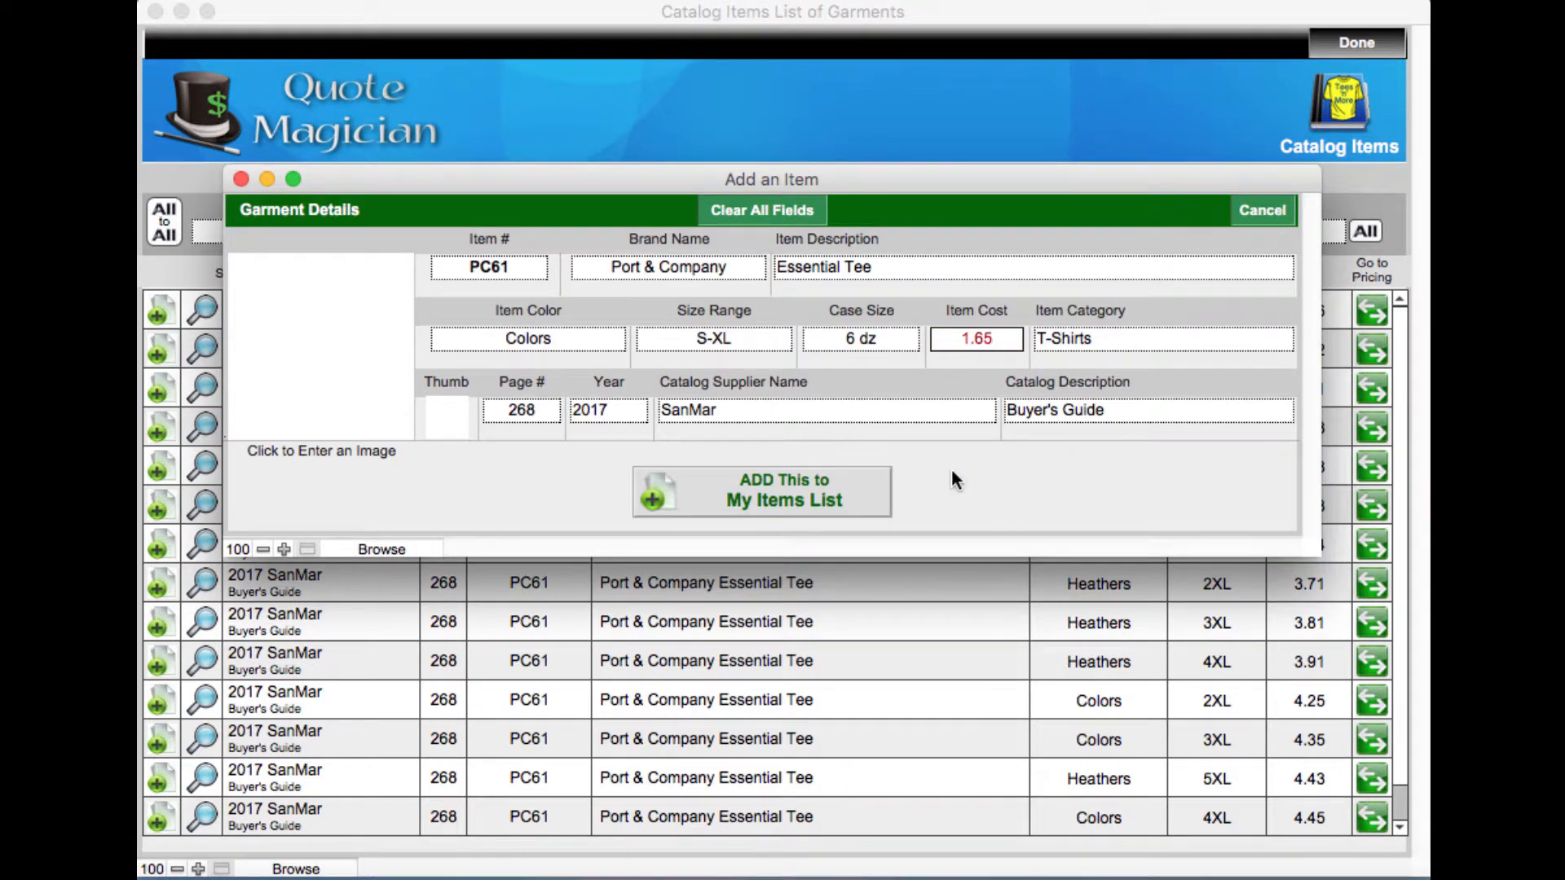
click(951, 470)
click(826, 492)
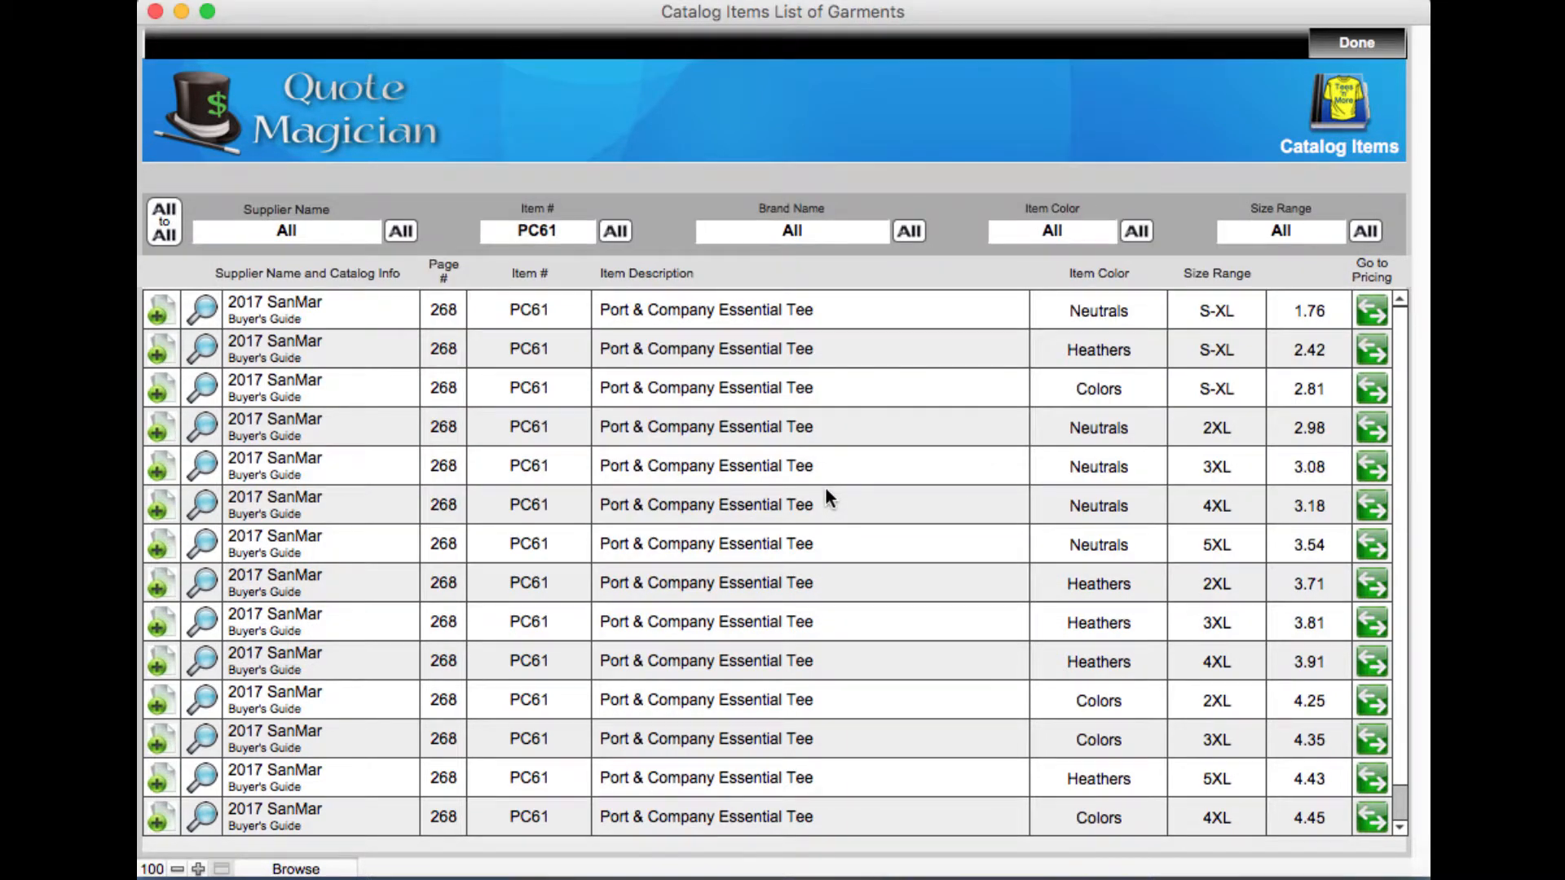
click(1385, 50)
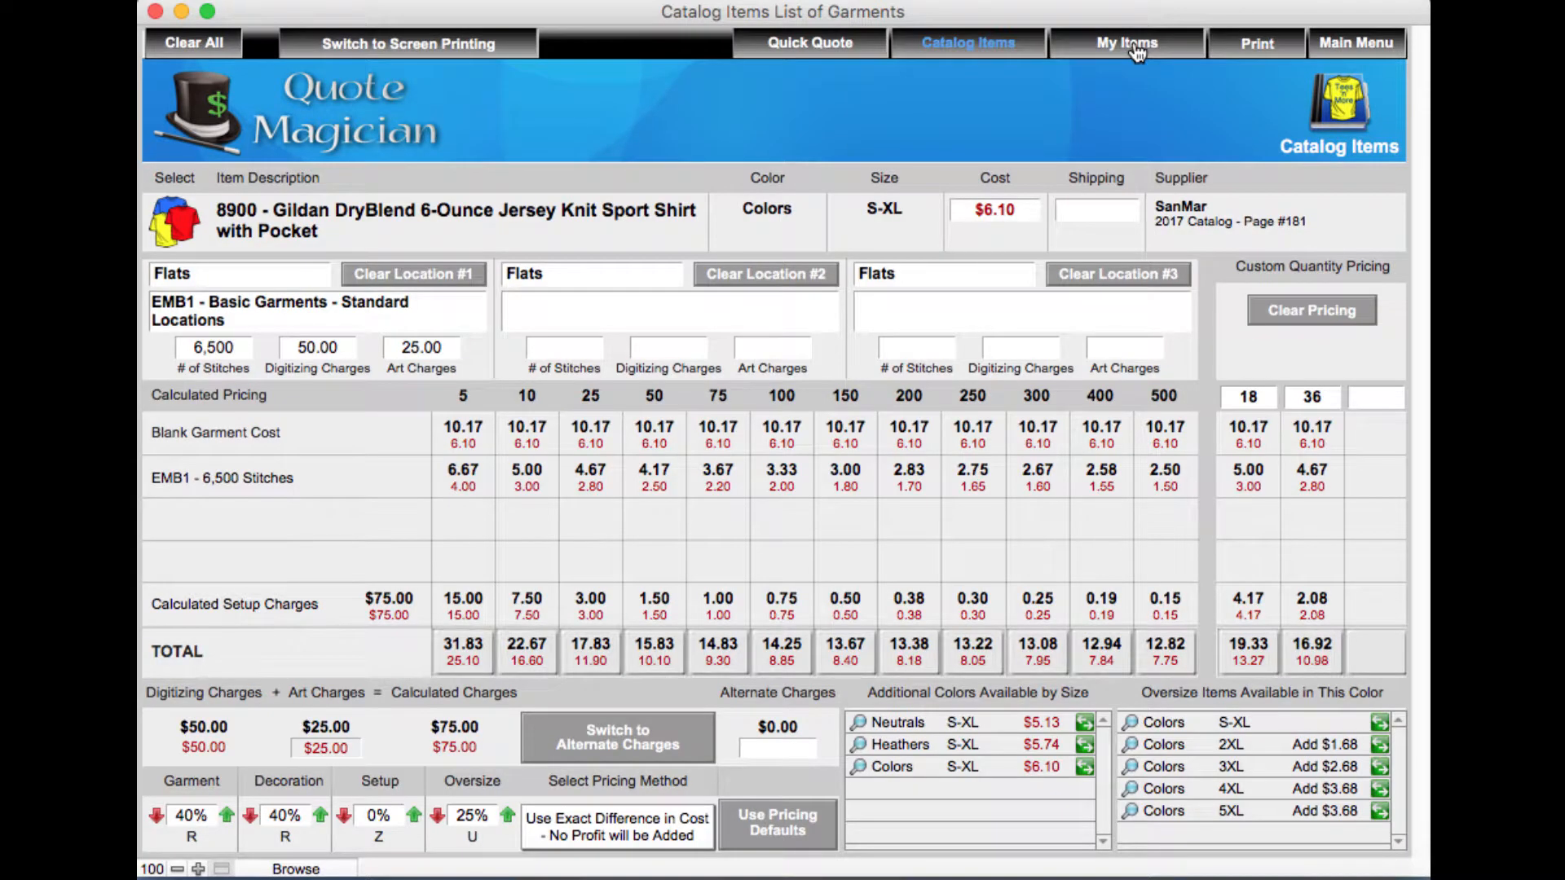
Switch to My Items pricing and review the garments and costs saved in the My Items list.
click(1133, 45)
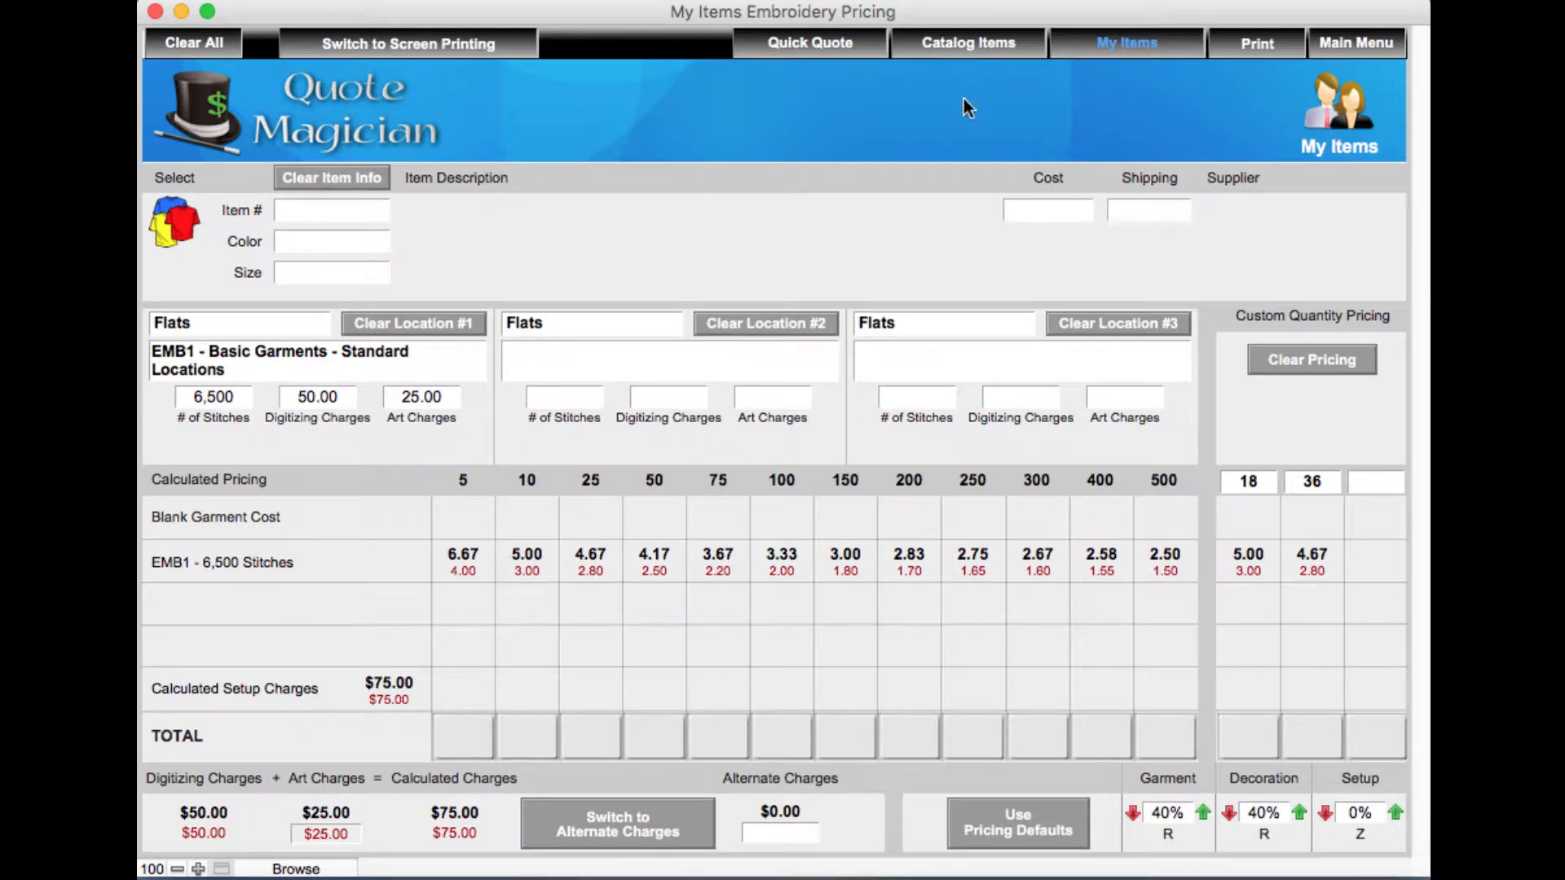
click(183, 224)
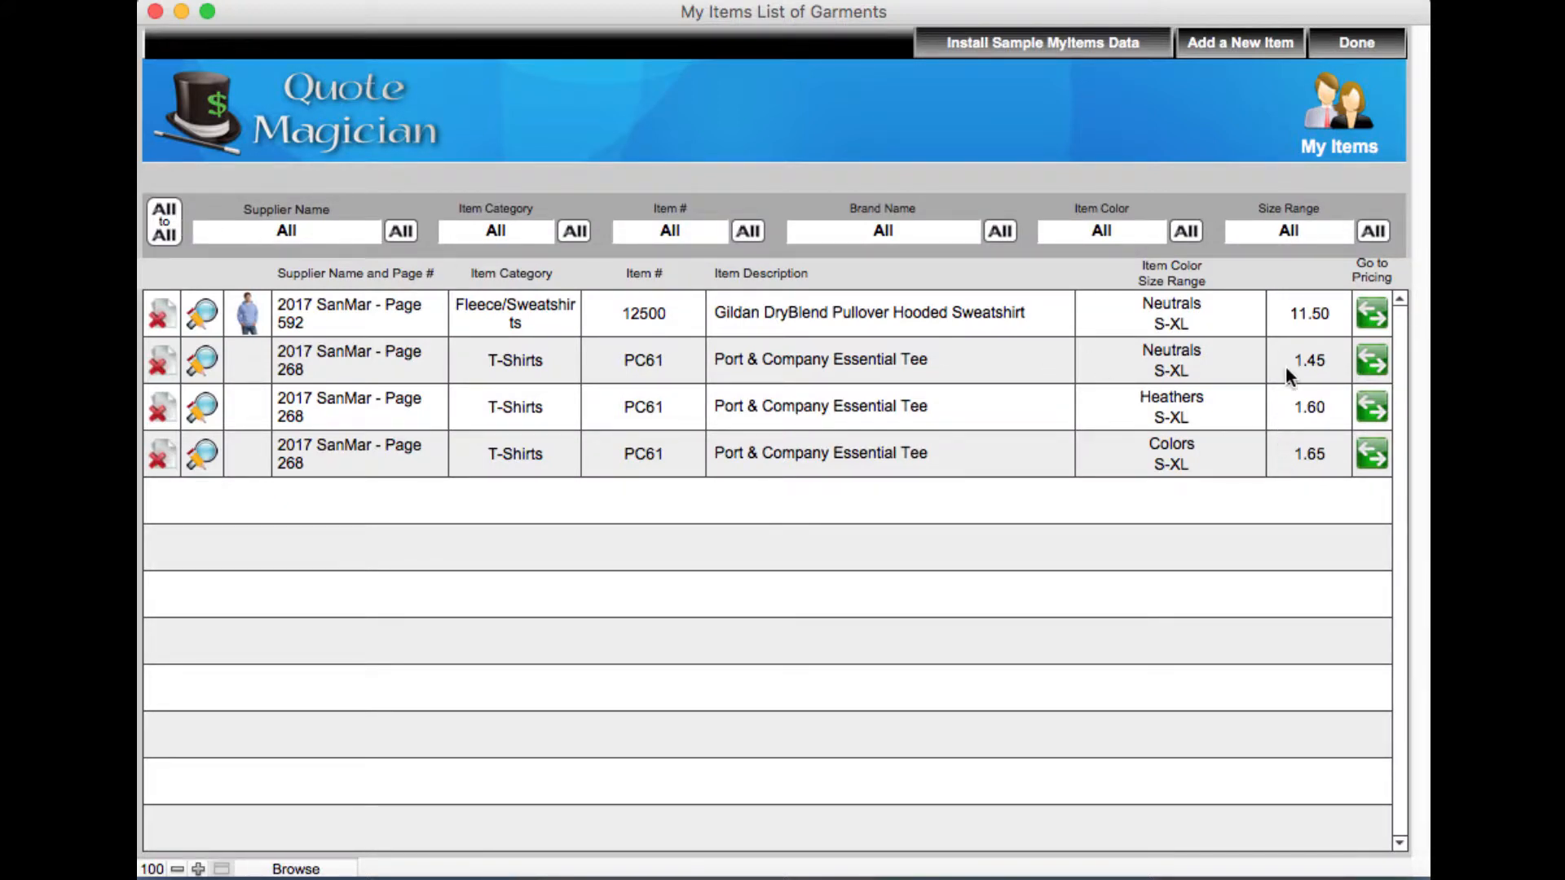
click(1346, 49)
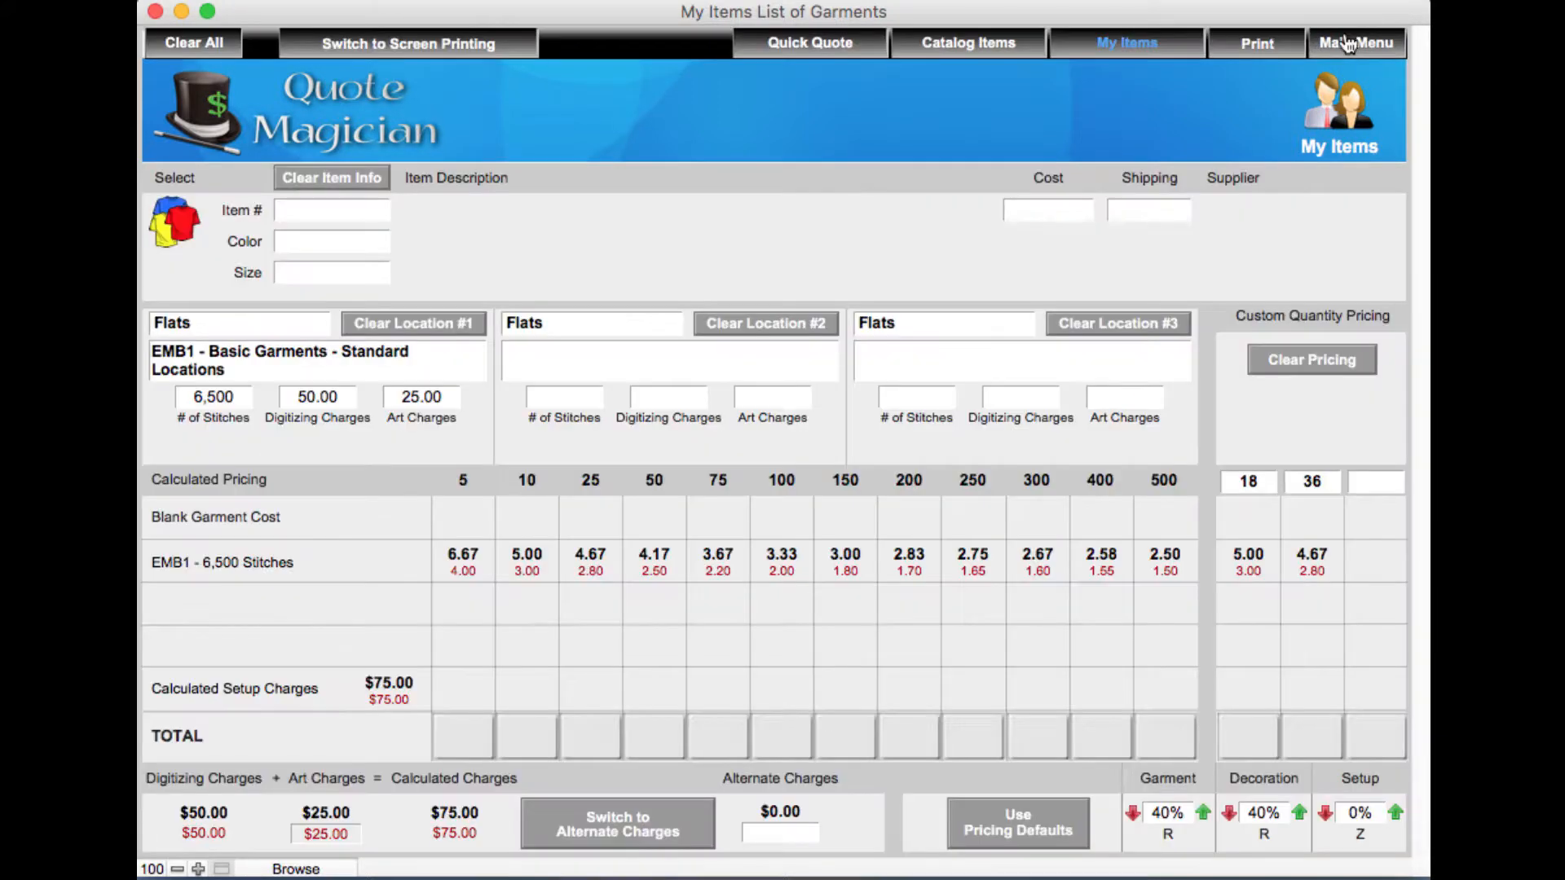
Load item PC61 in Colors, size S-XL, into the My Items embroidery pricing.
click(335, 215)
click(322, 263)
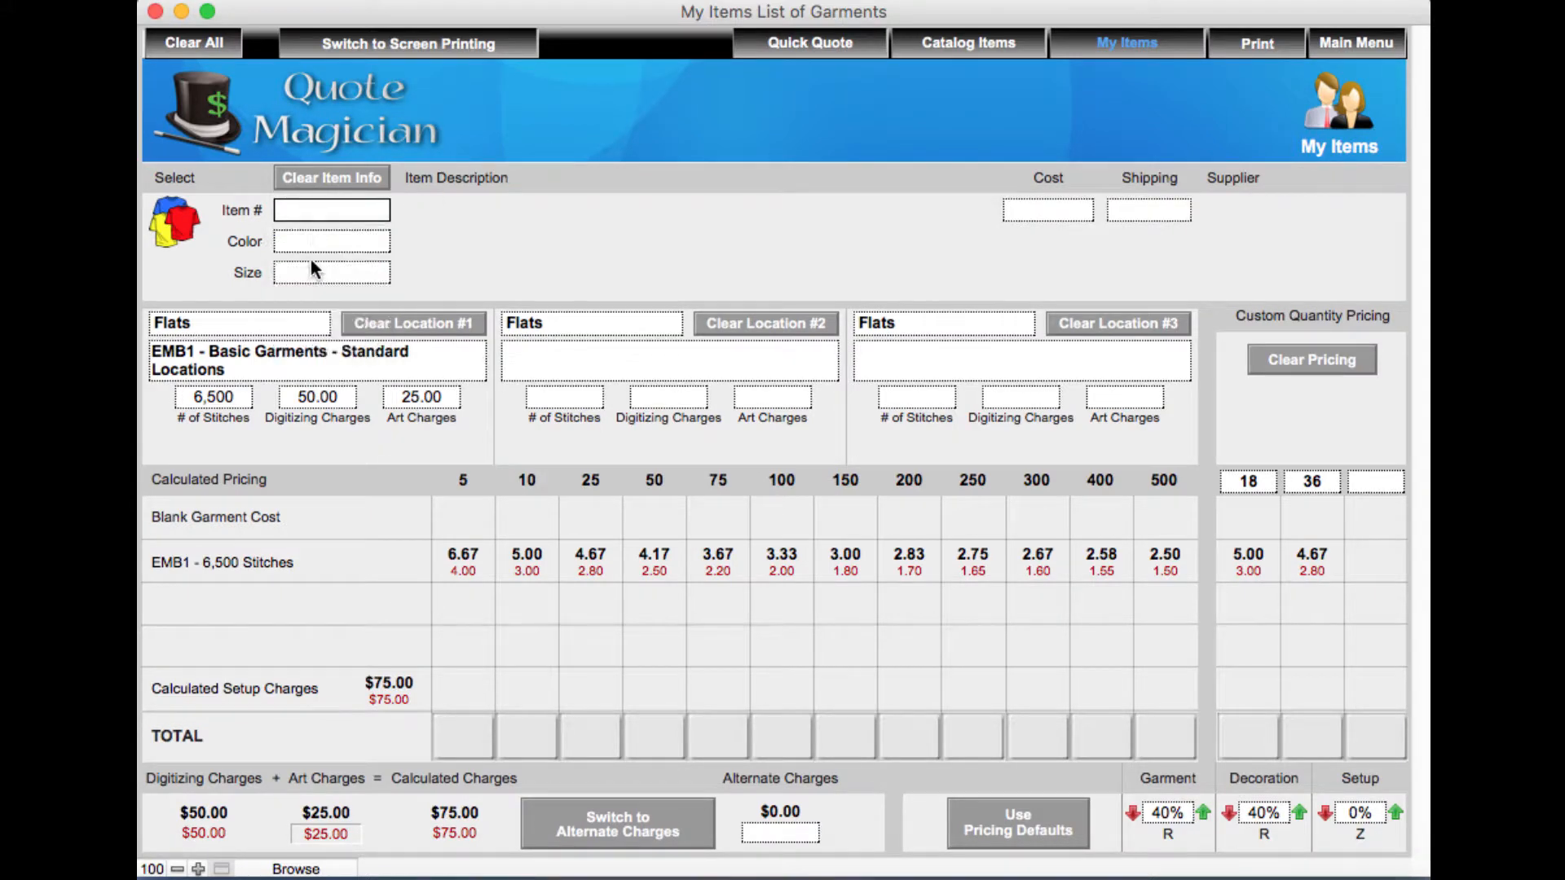
click(316, 272)
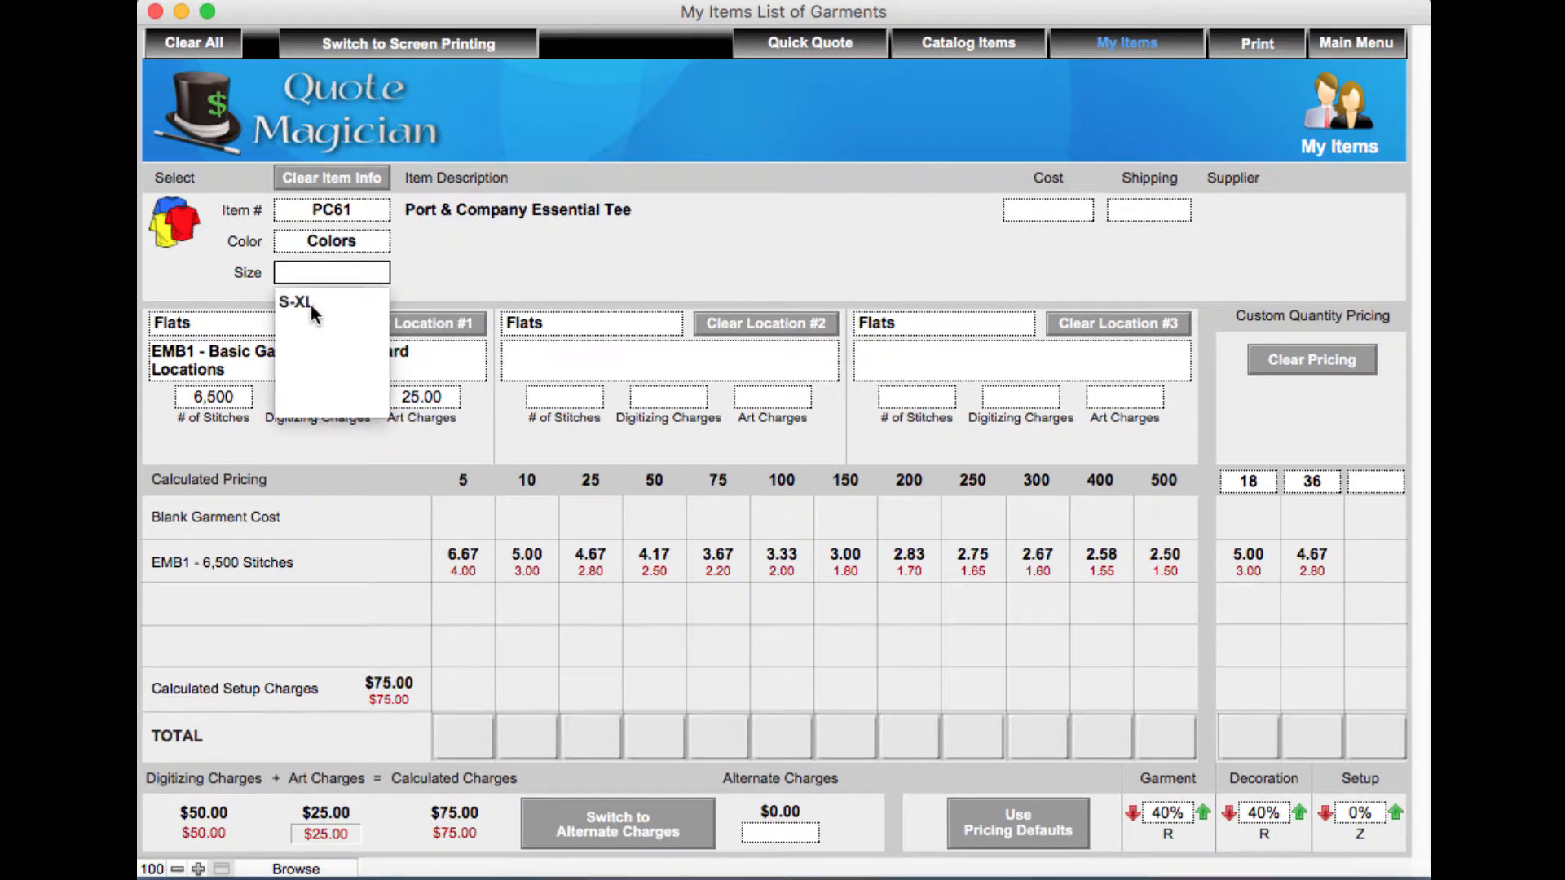
click(311, 305)
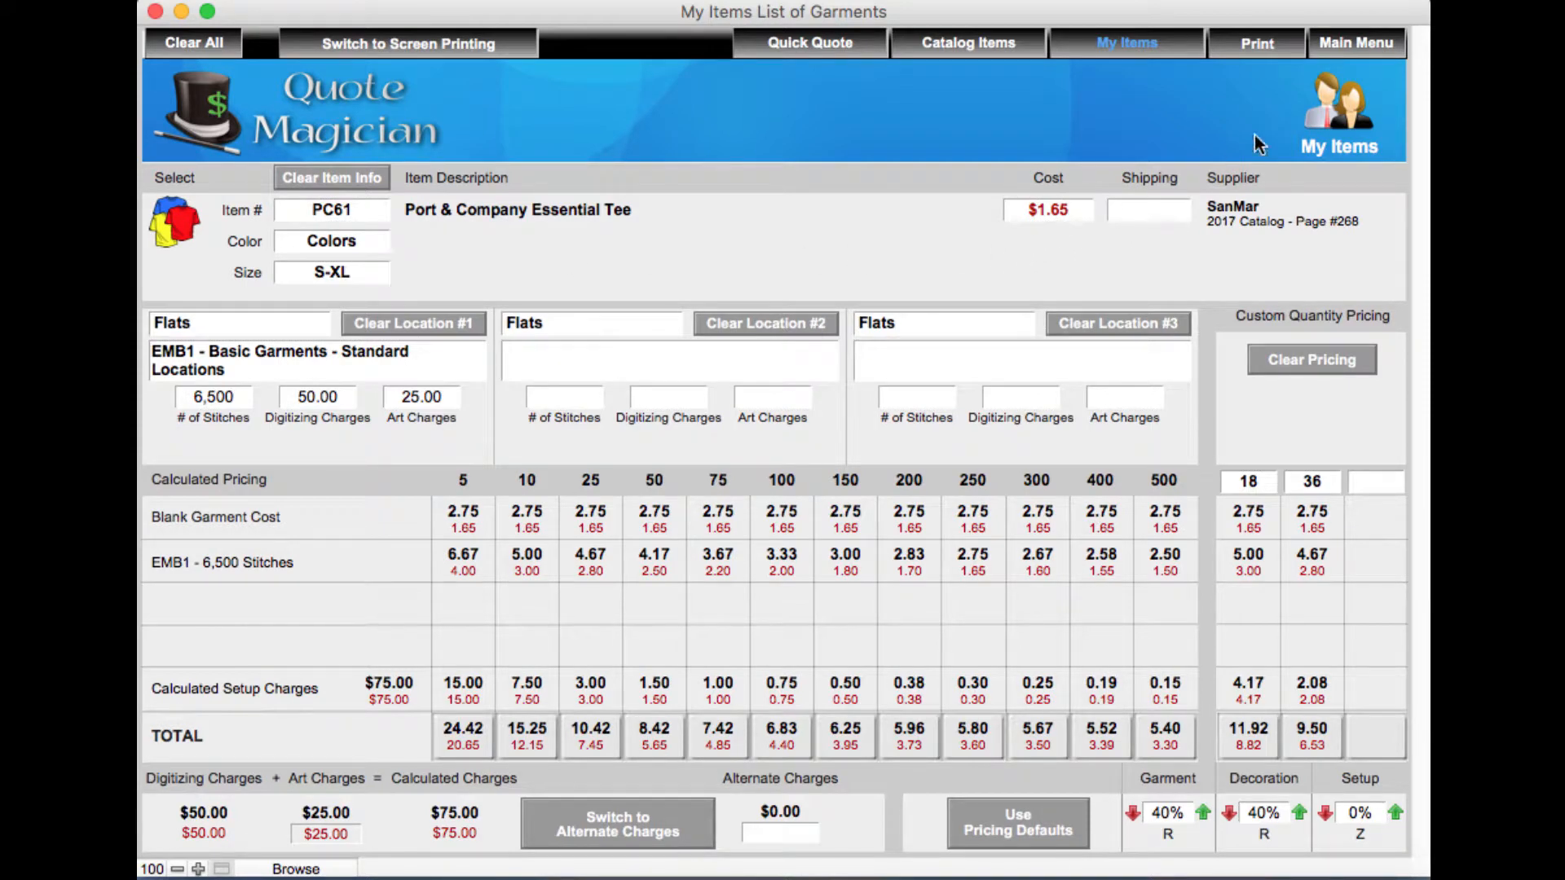
Return to the main menu and switch the user mode.
click(1340, 47)
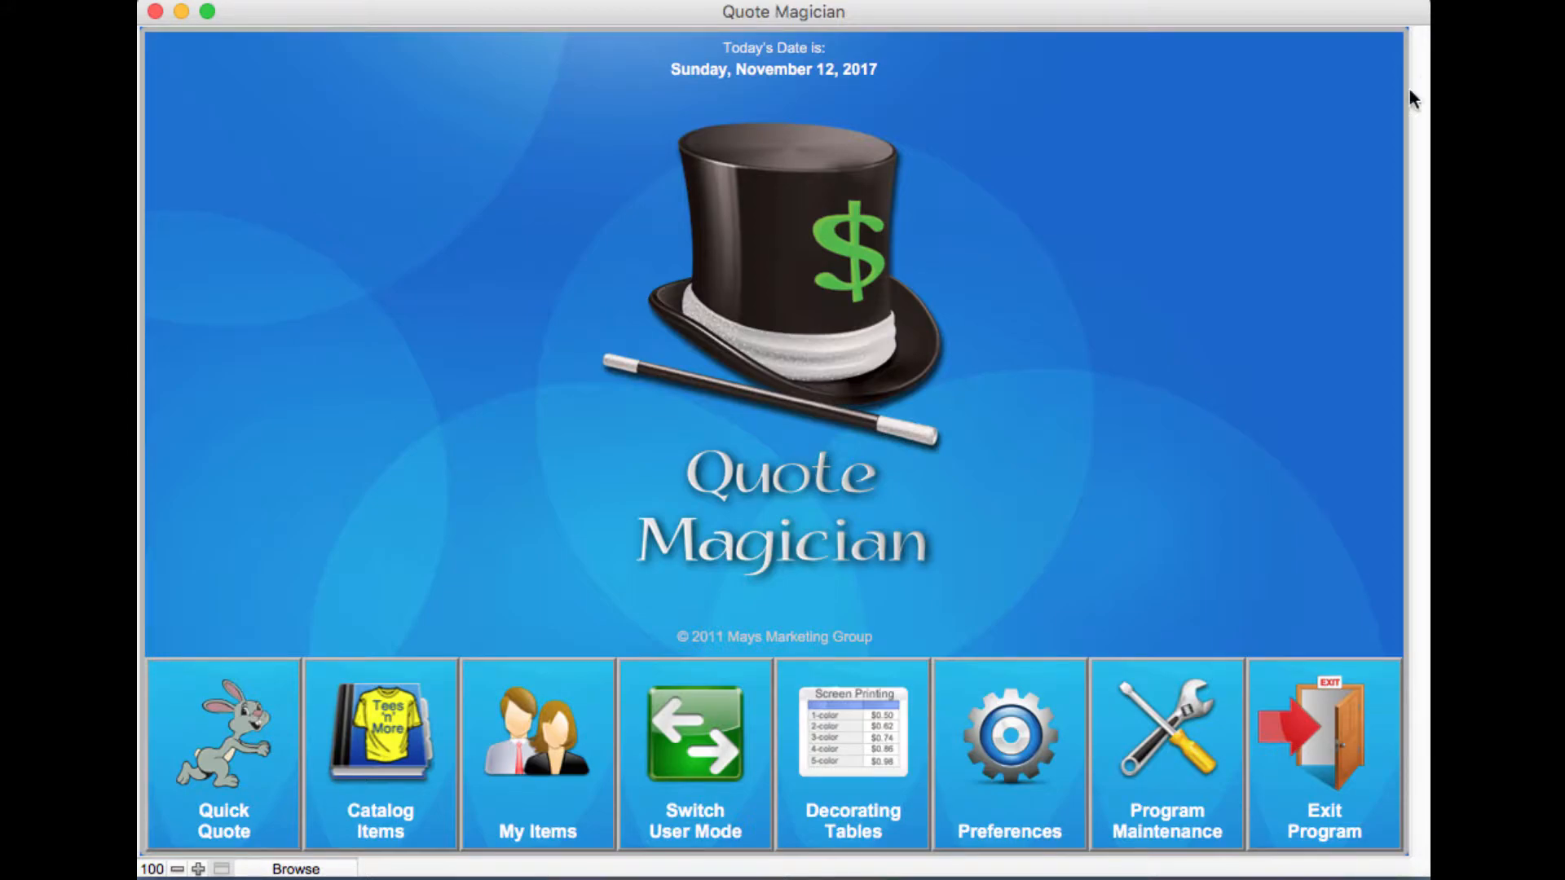
click(697, 746)
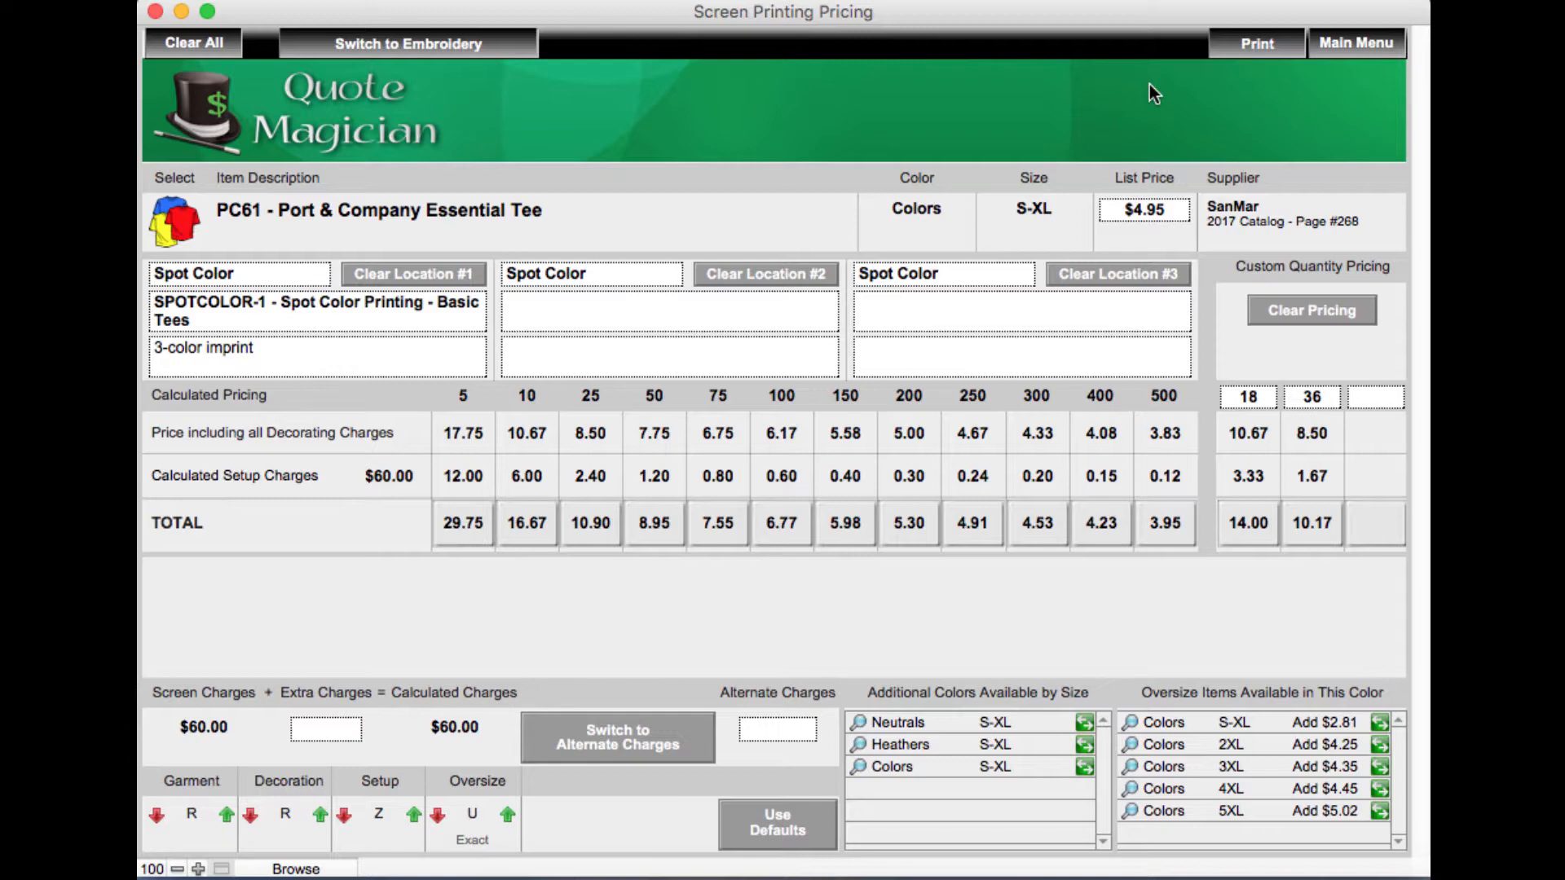
Switch back to the mode with costs and margins by entering the user mode password, and return to the main menu.
click(201, 116)
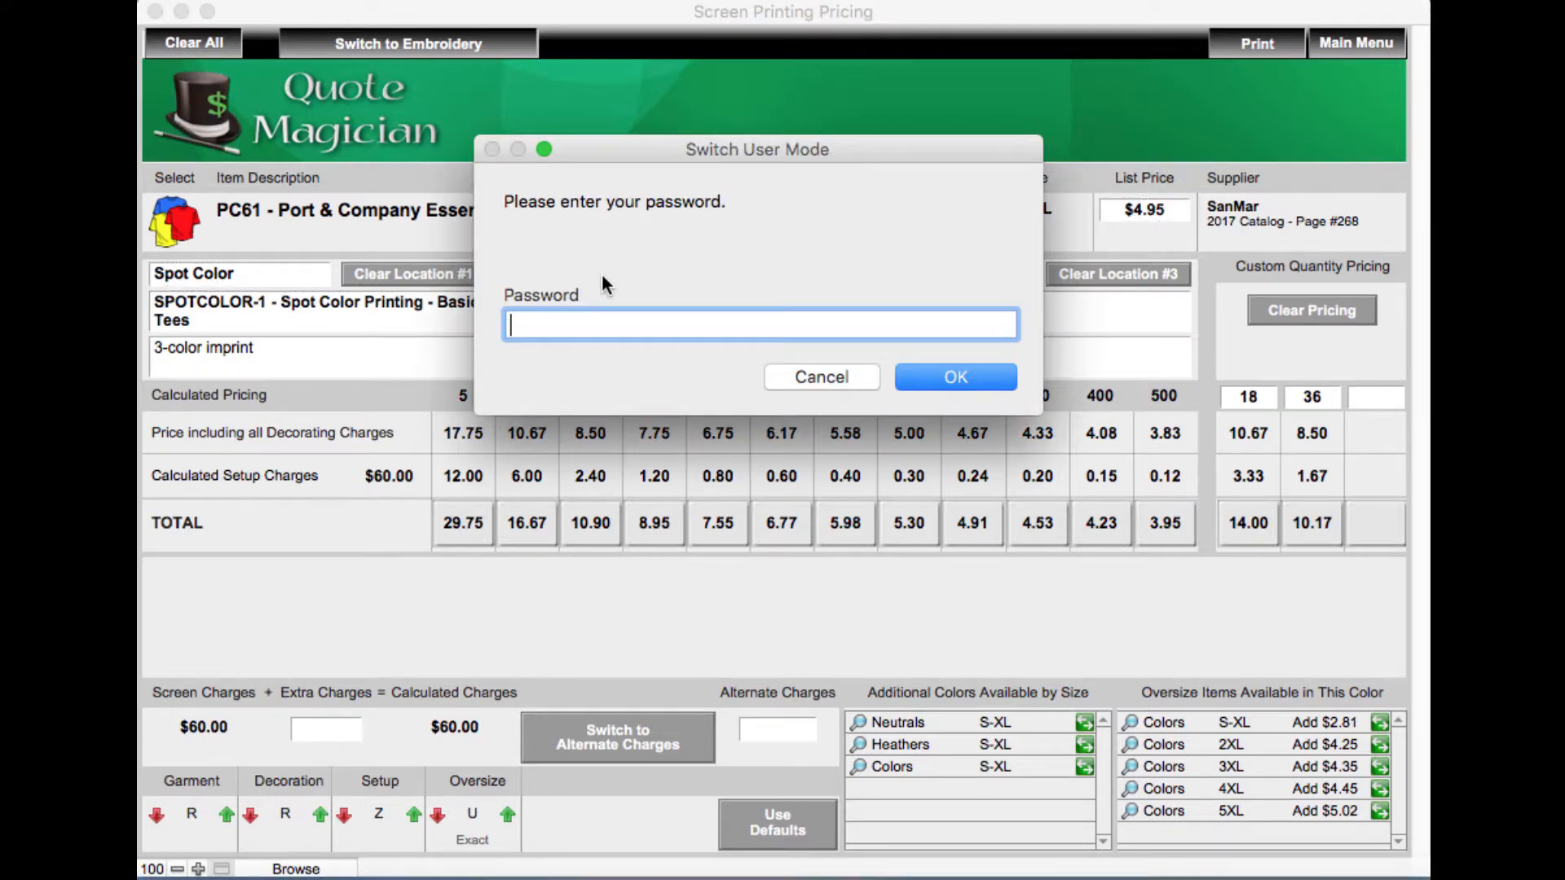
text(••••••)
key(Return)
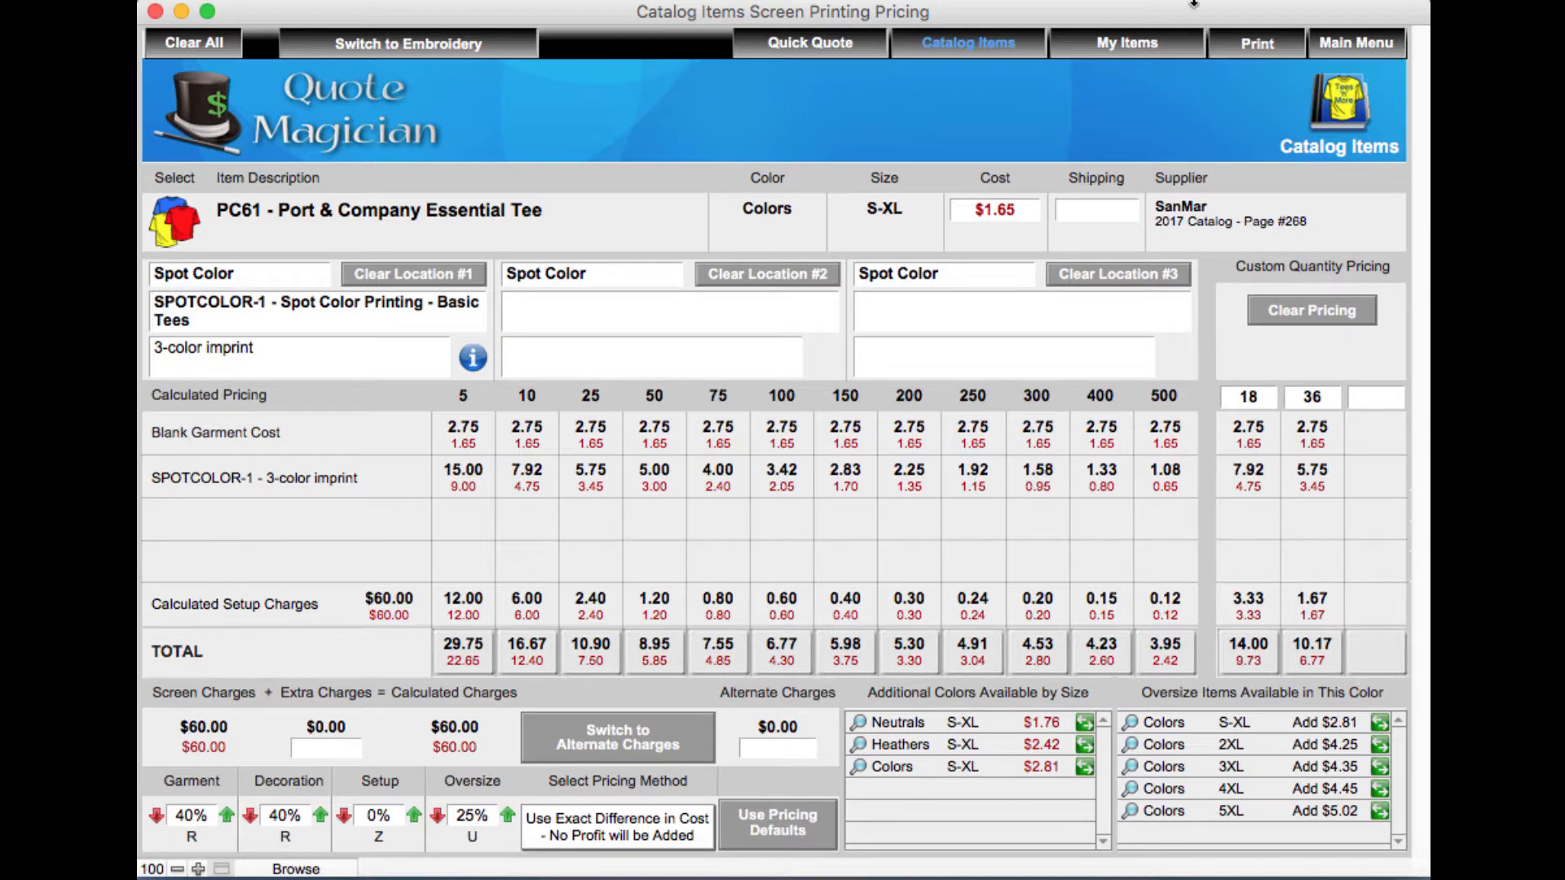
click(1331, 39)
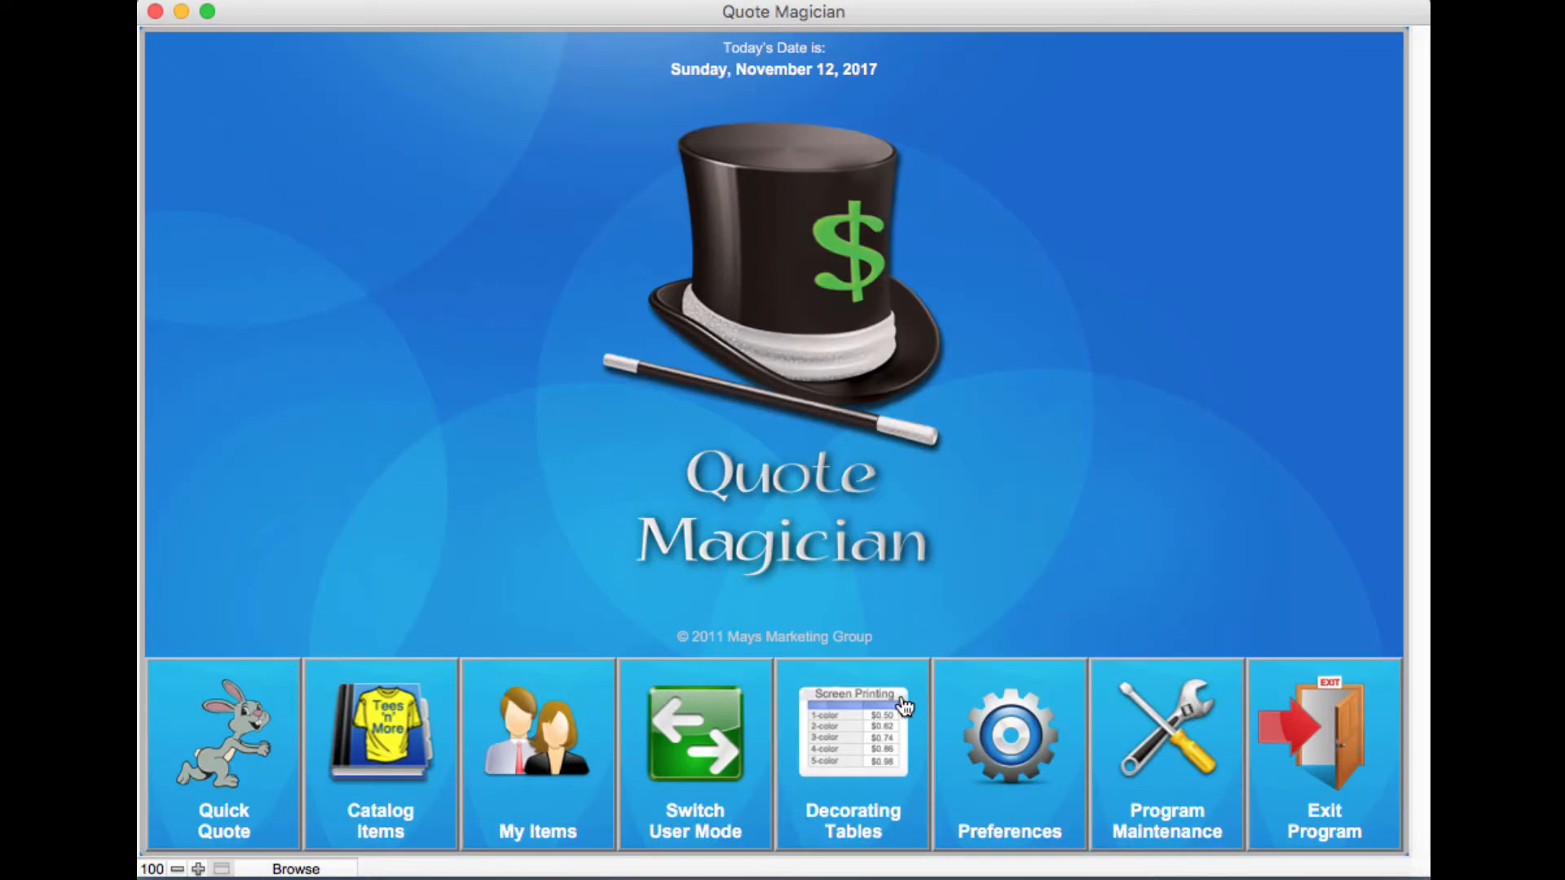
View the screen printing decorating tables for Spot Color SPOTCOLOR-1 Basic Tees and Metallics MT-1C-1 One Color Basic Tees.
click(849, 725)
click(349, 280)
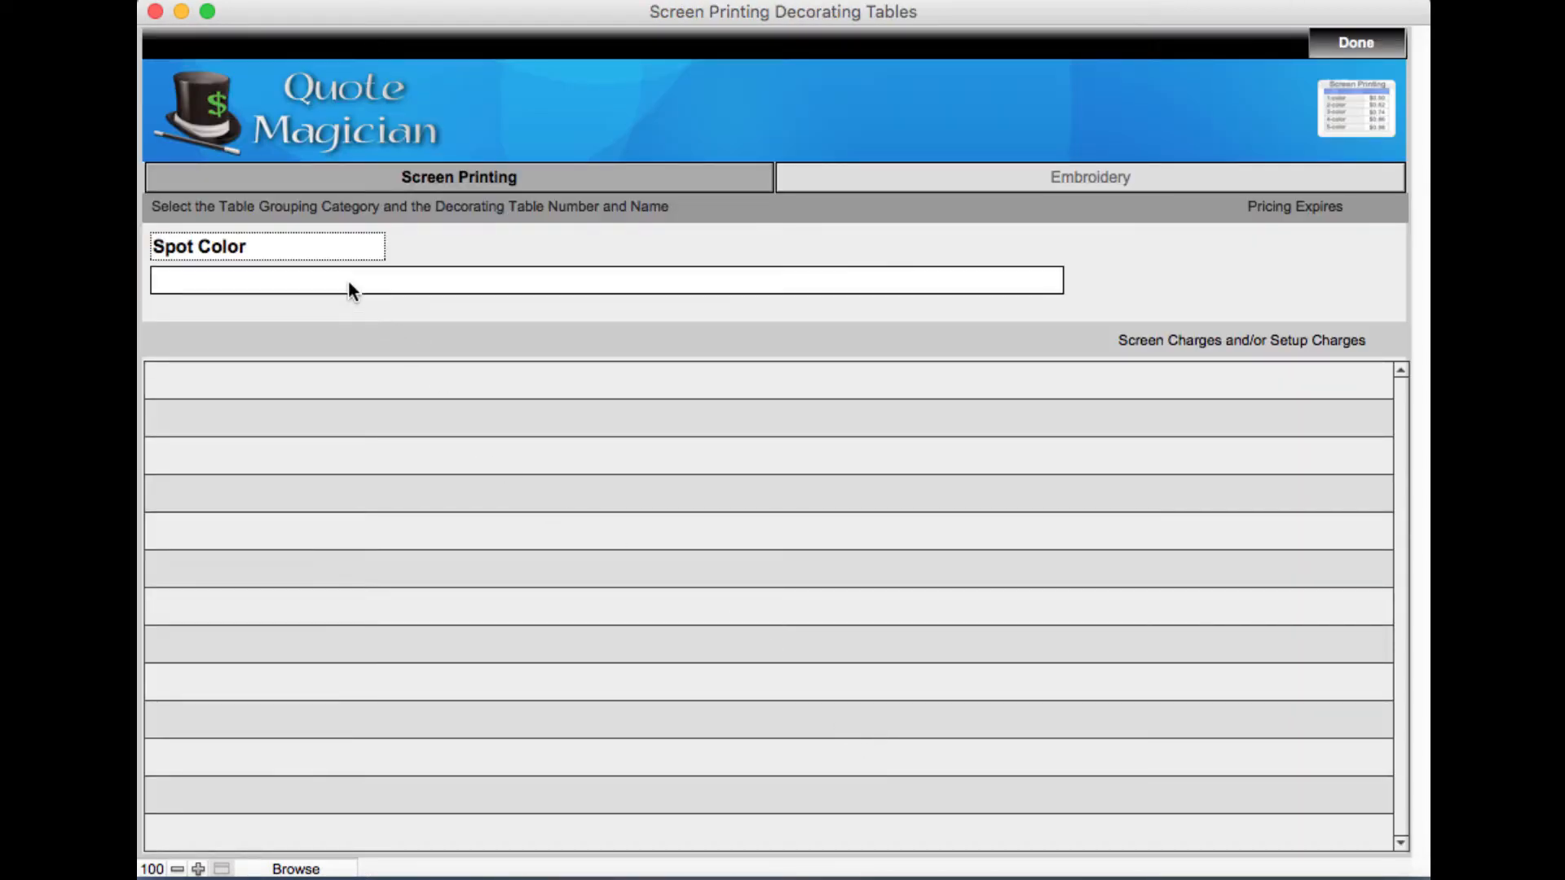
click(332, 311)
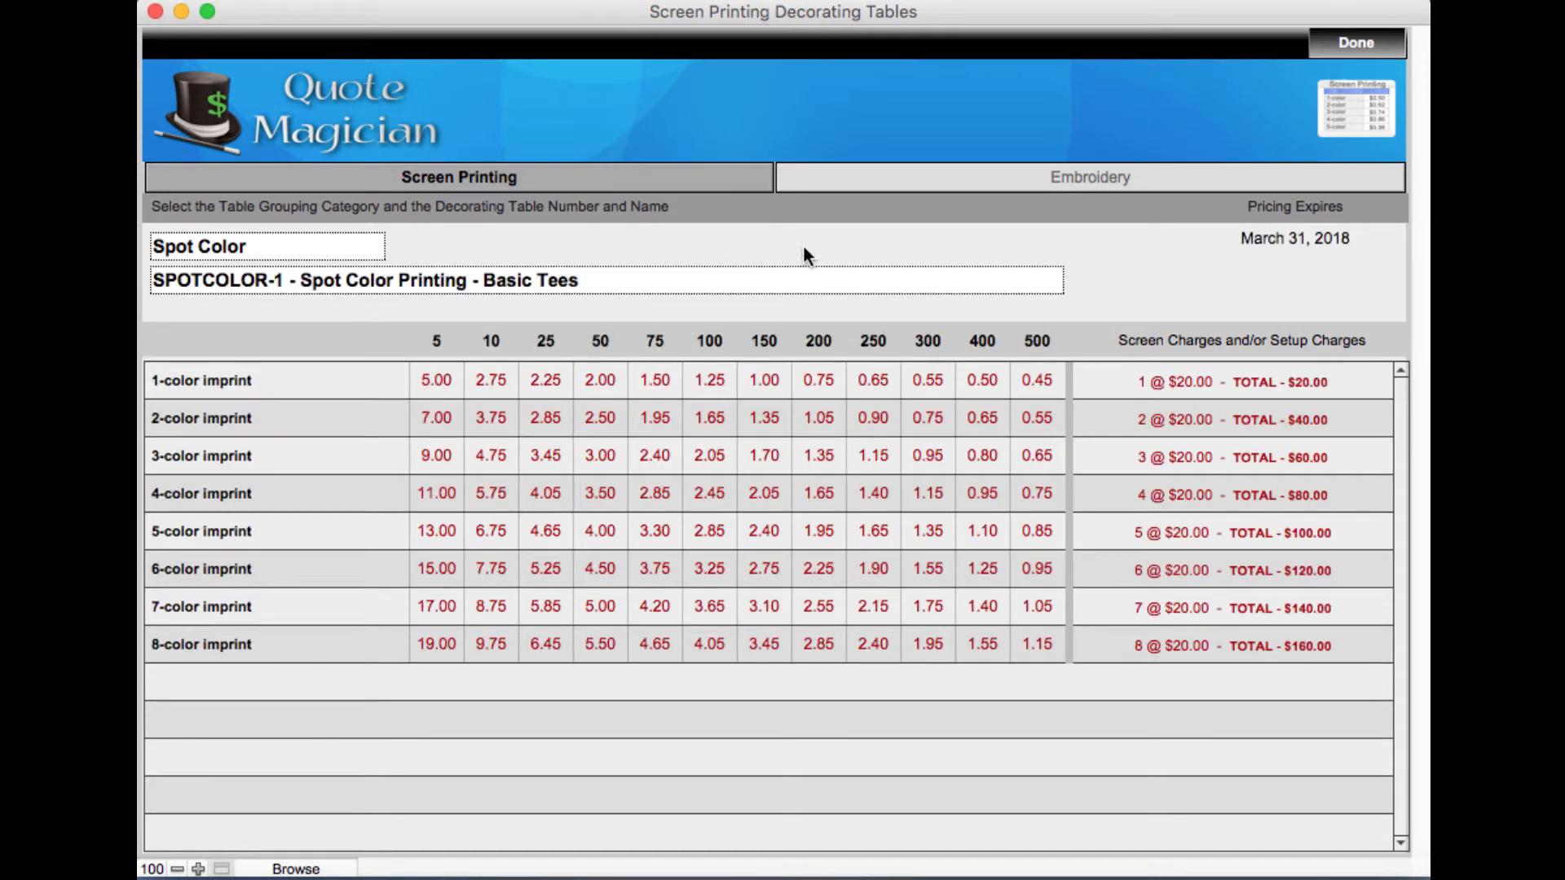
click(278, 250)
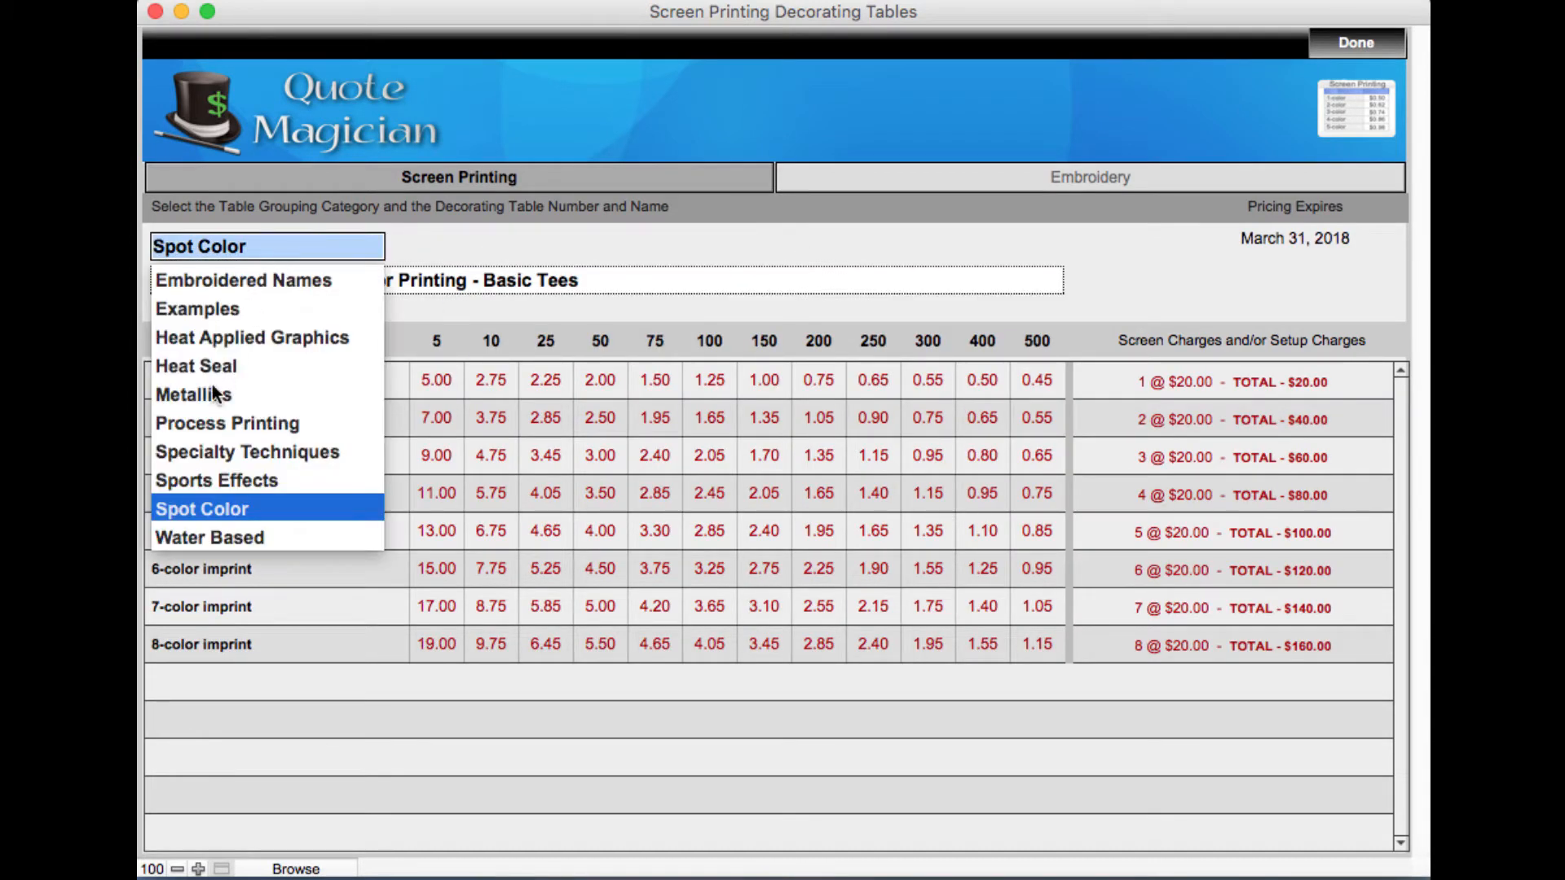
click(216, 395)
click(313, 313)
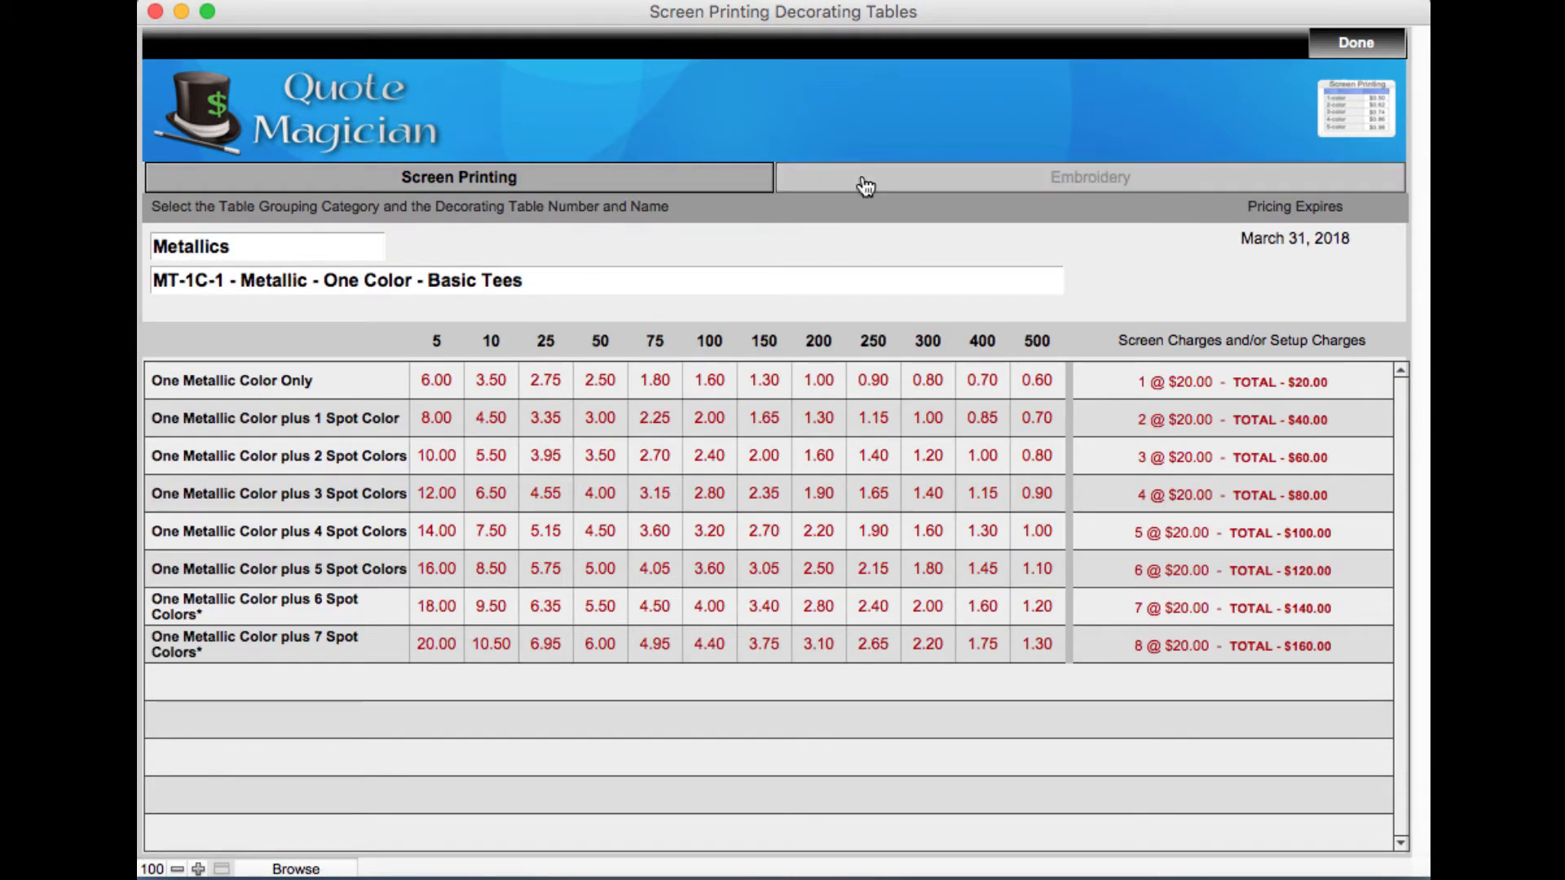
View the embroidery decorating tables for Flats EMB1 Basic Garments and Hats EMB4 6-Panel Hats on Front Only, and return to the main menu.
click(865, 187)
click(379, 285)
click(498, 306)
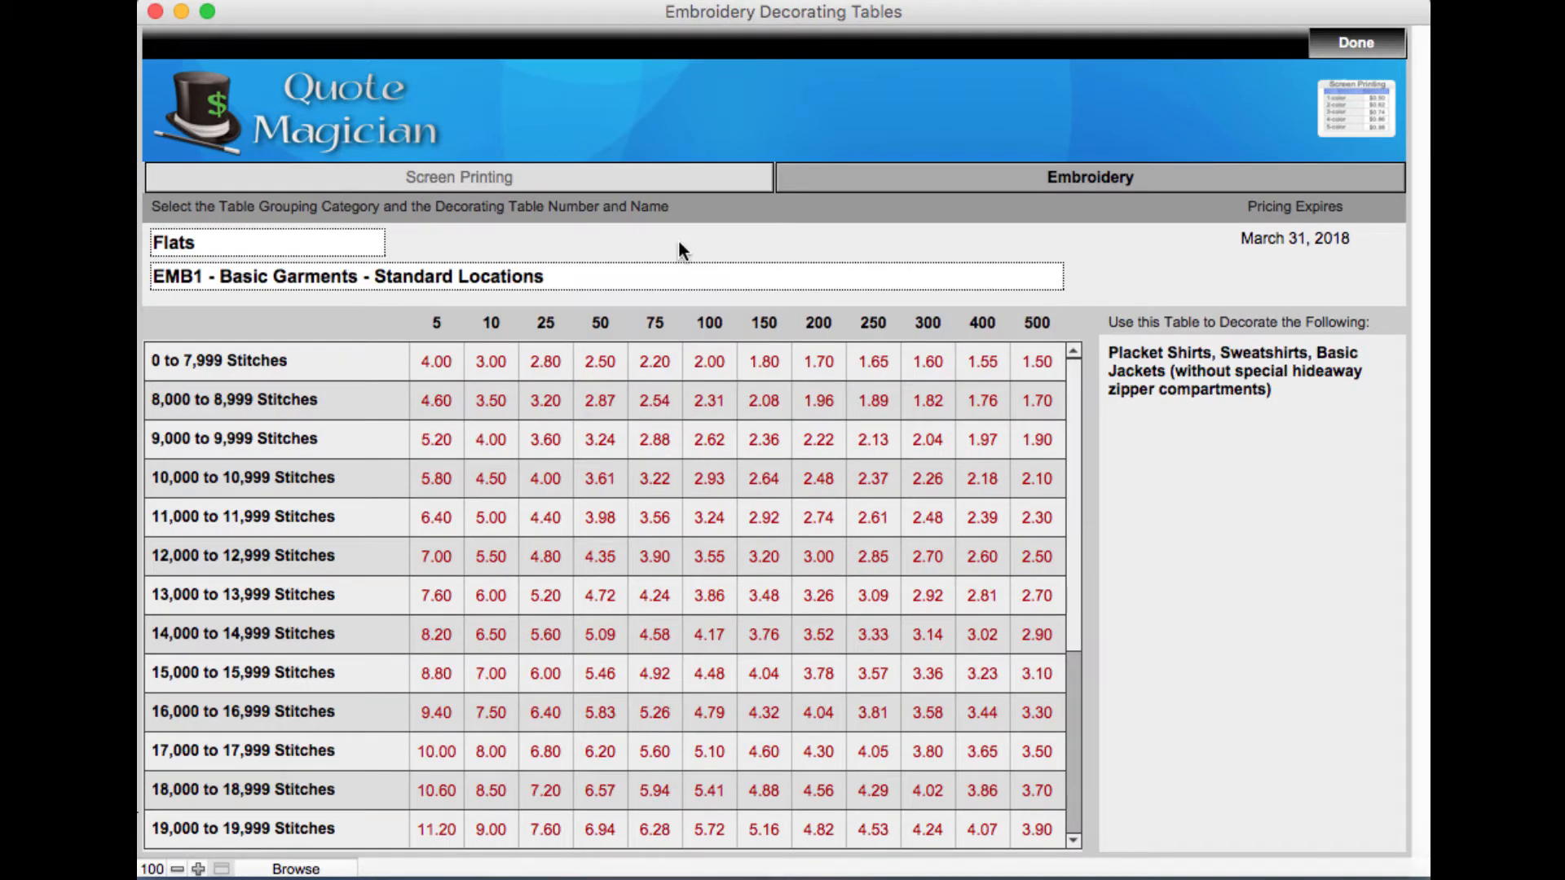
click(263, 245)
click(178, 359)
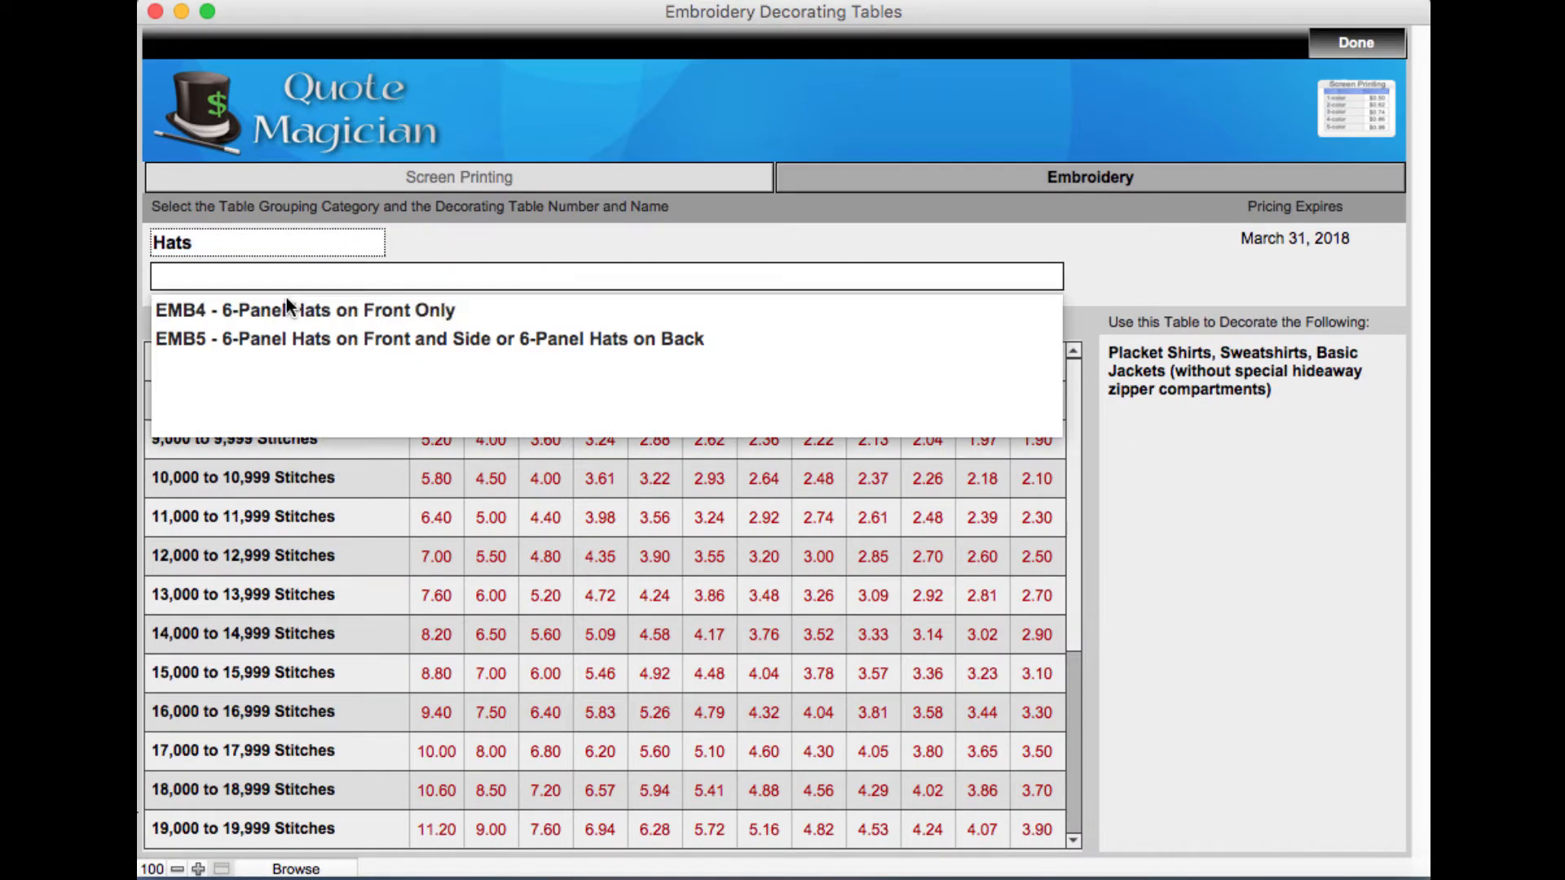
click(286, 297)
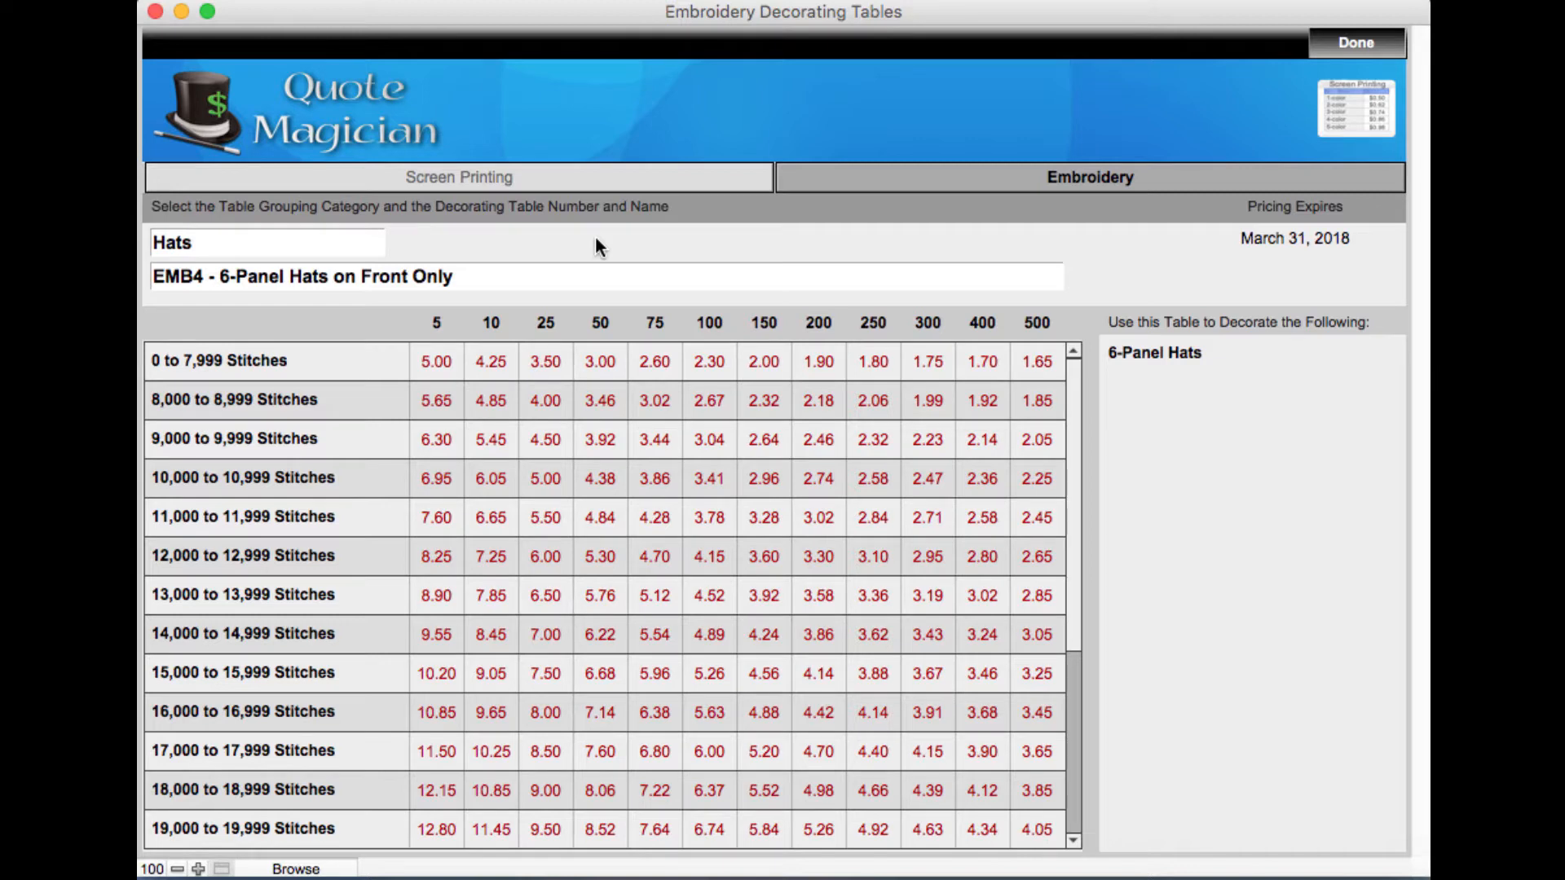
click(1370, 47)
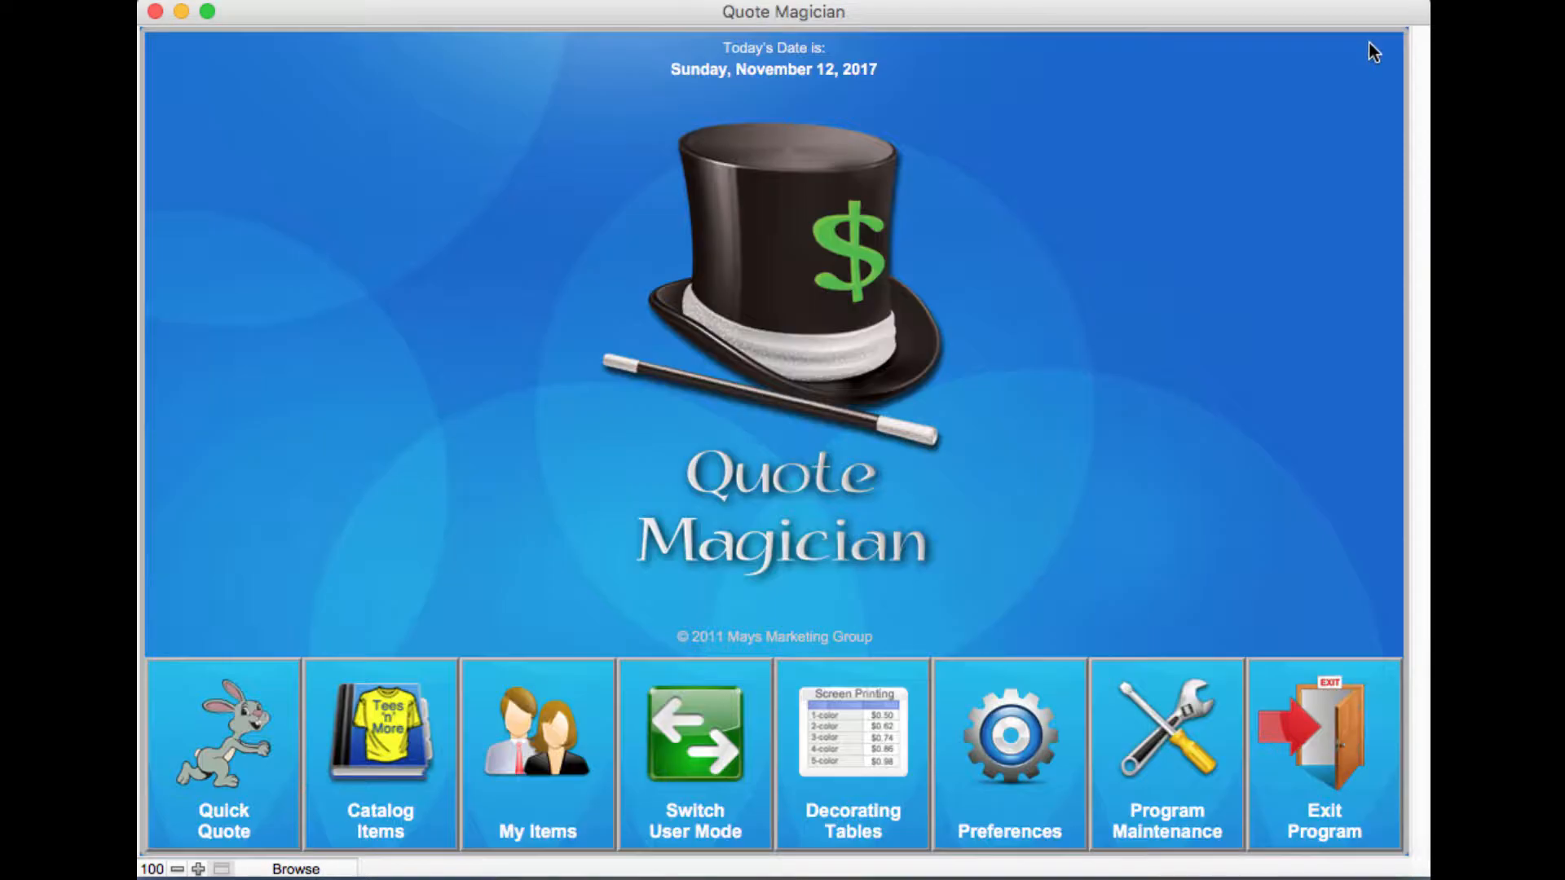
Look at the Program Maintenance options and return to the main menu.
click(1147, 684)
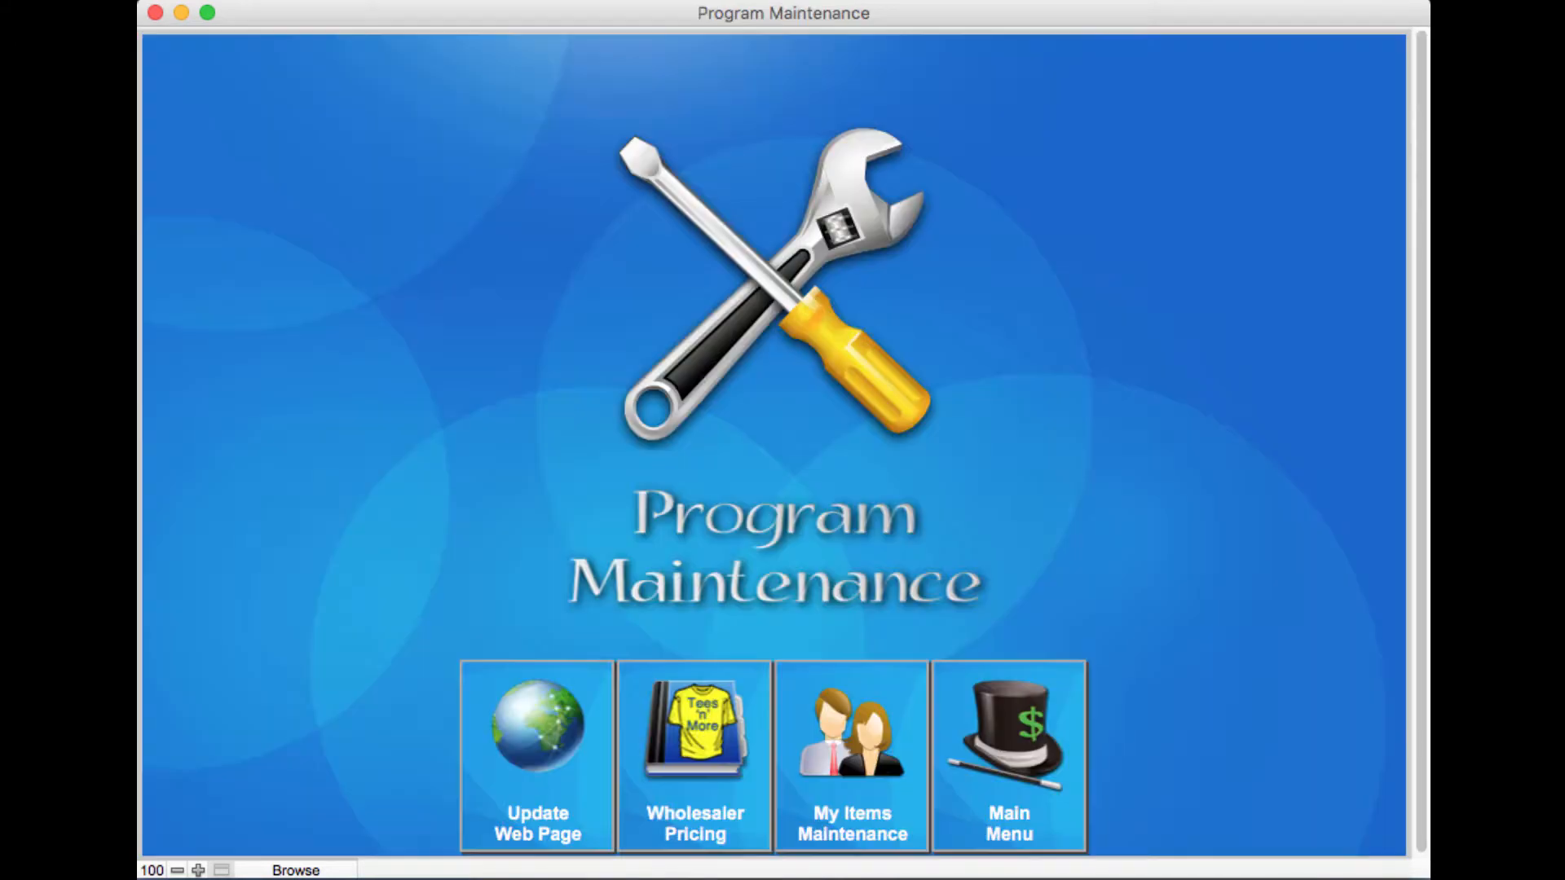
click(1009, 756)
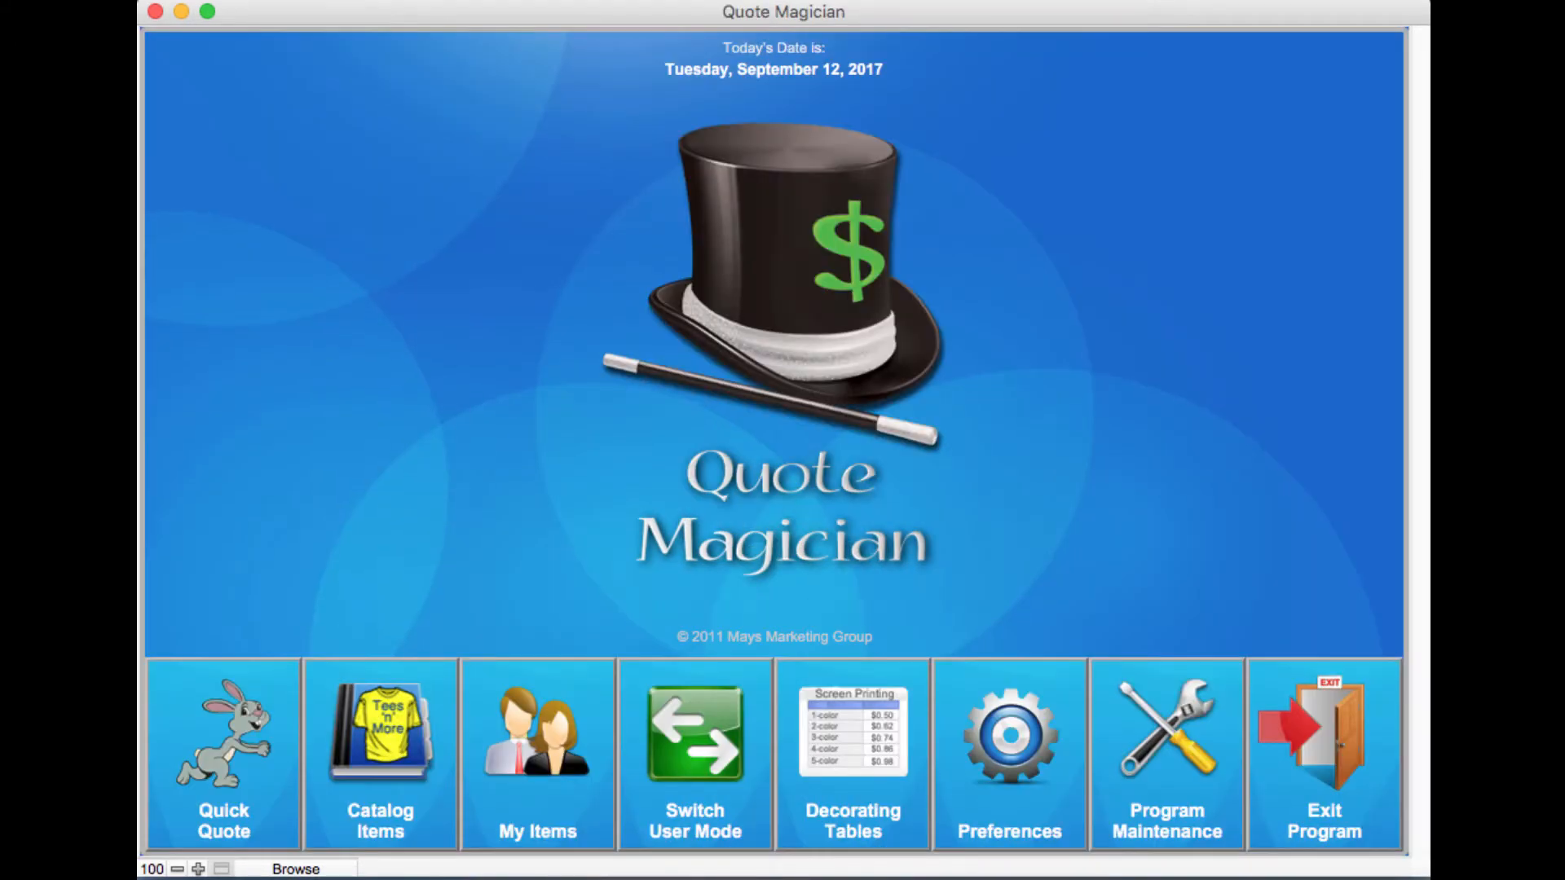